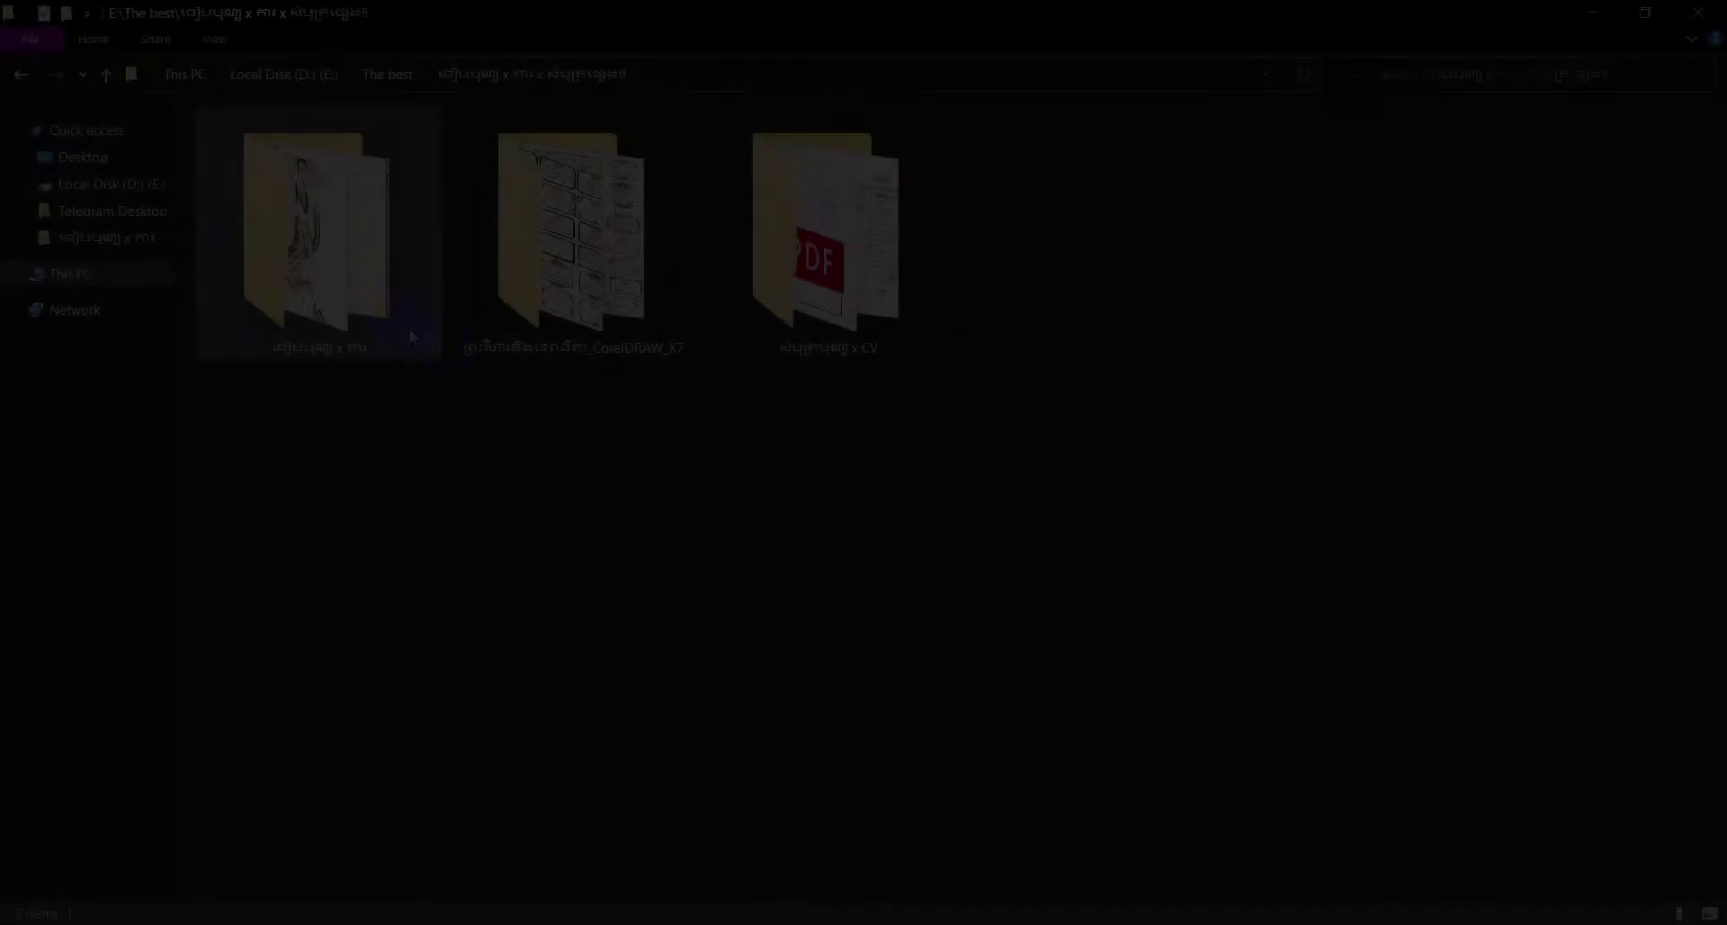
Open the first Khmer frame-image folder, browse the thumbnails and select 01.png.
double_click(359, 285)
scroll(612, 477, "down", 5)
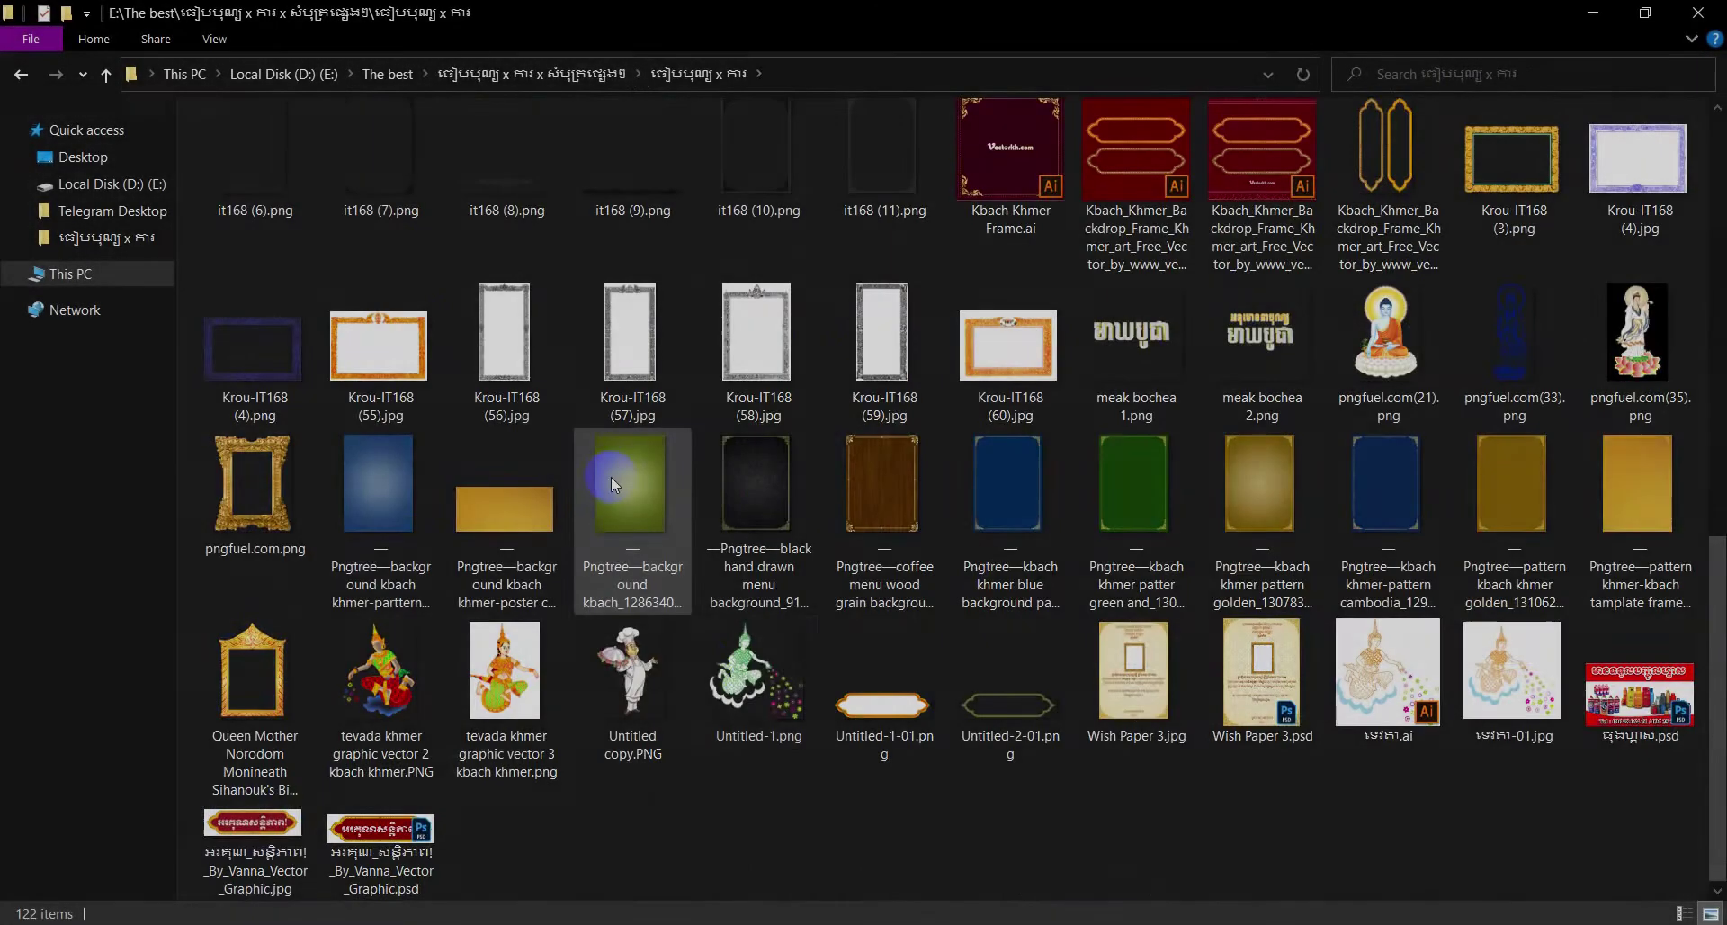
scroll(1062, 414, "up", 10)
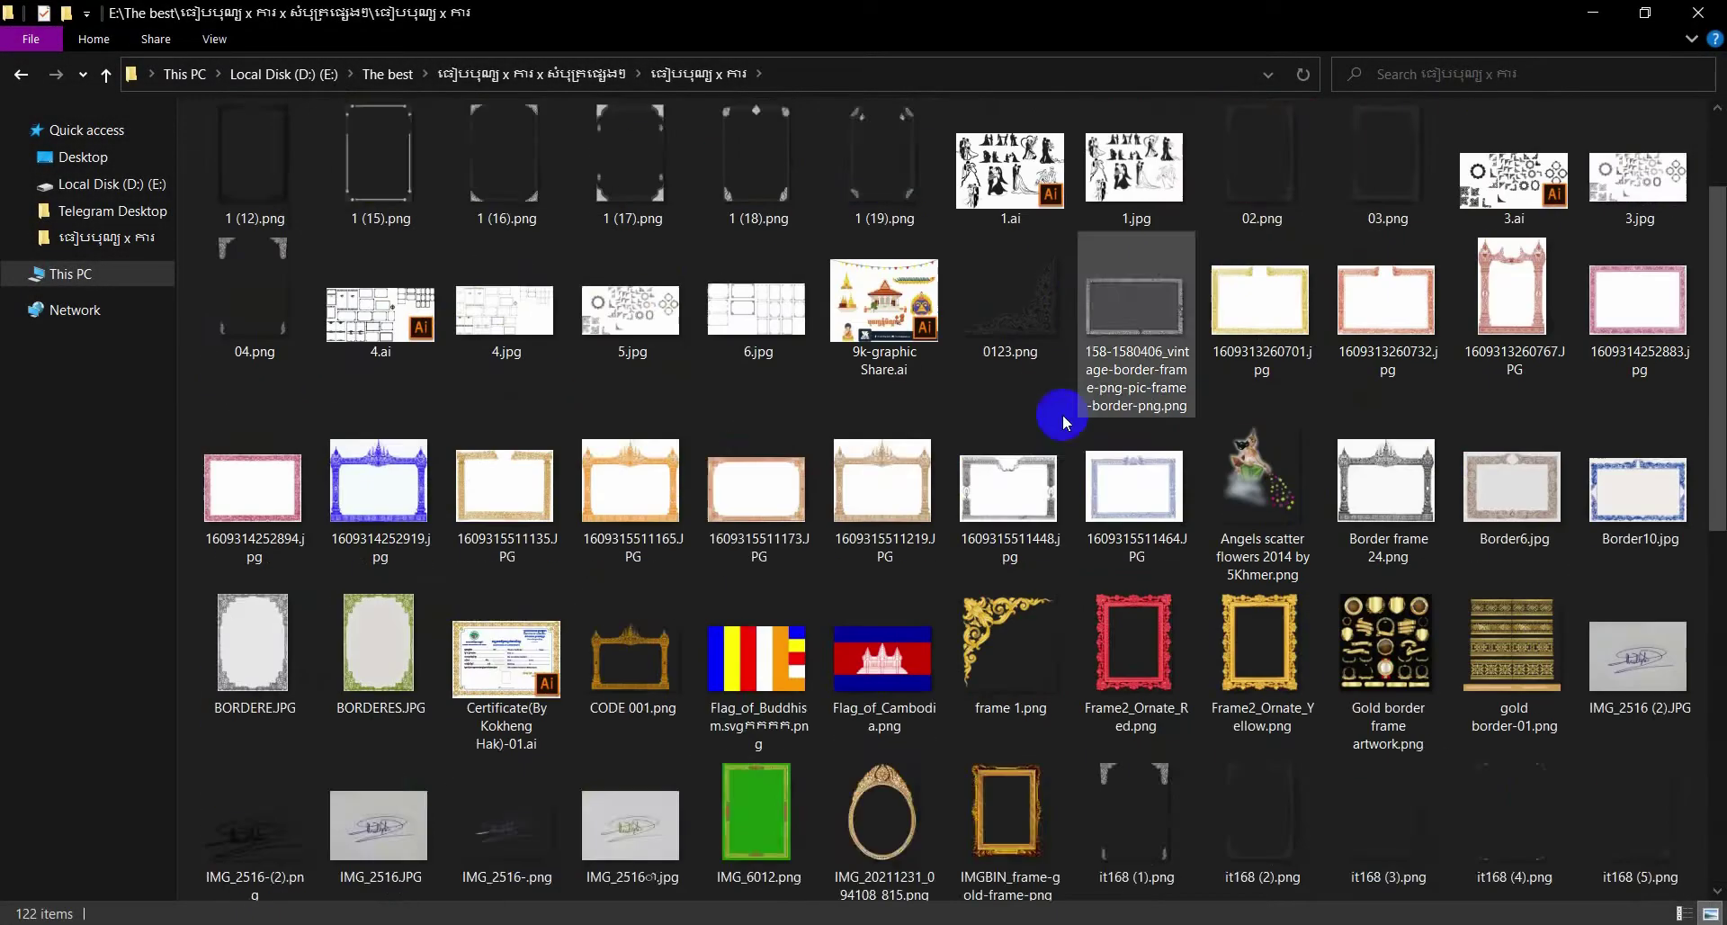
scroll(570, 405, "up", 2)
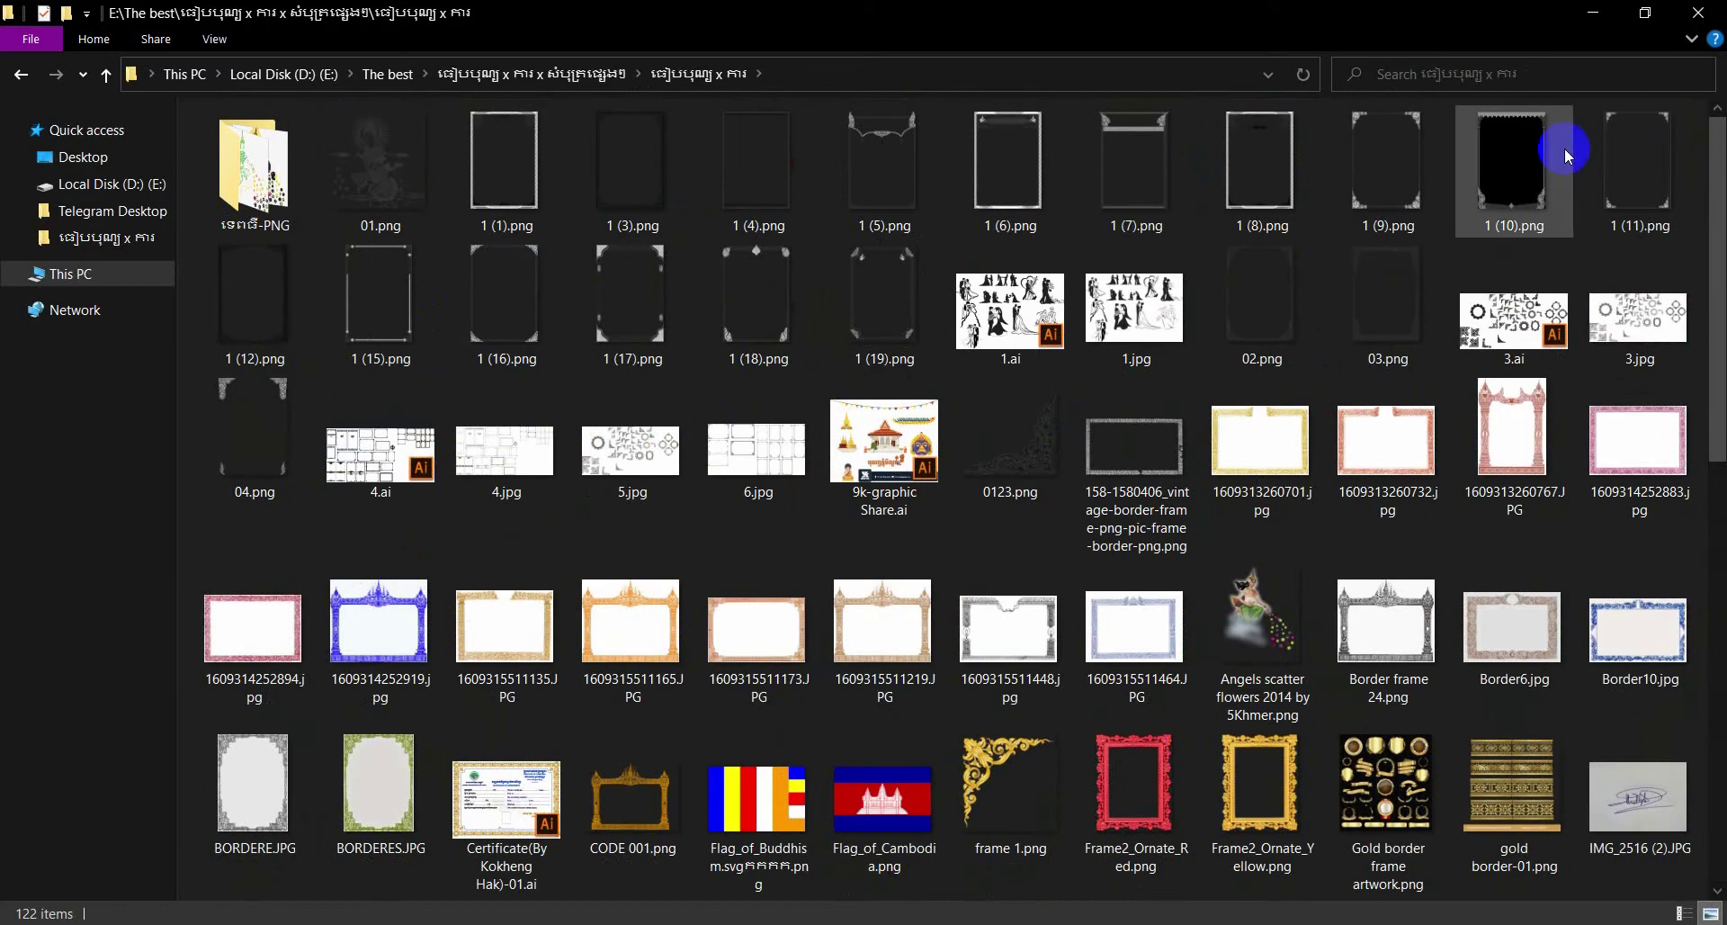
left_click(385, 162)
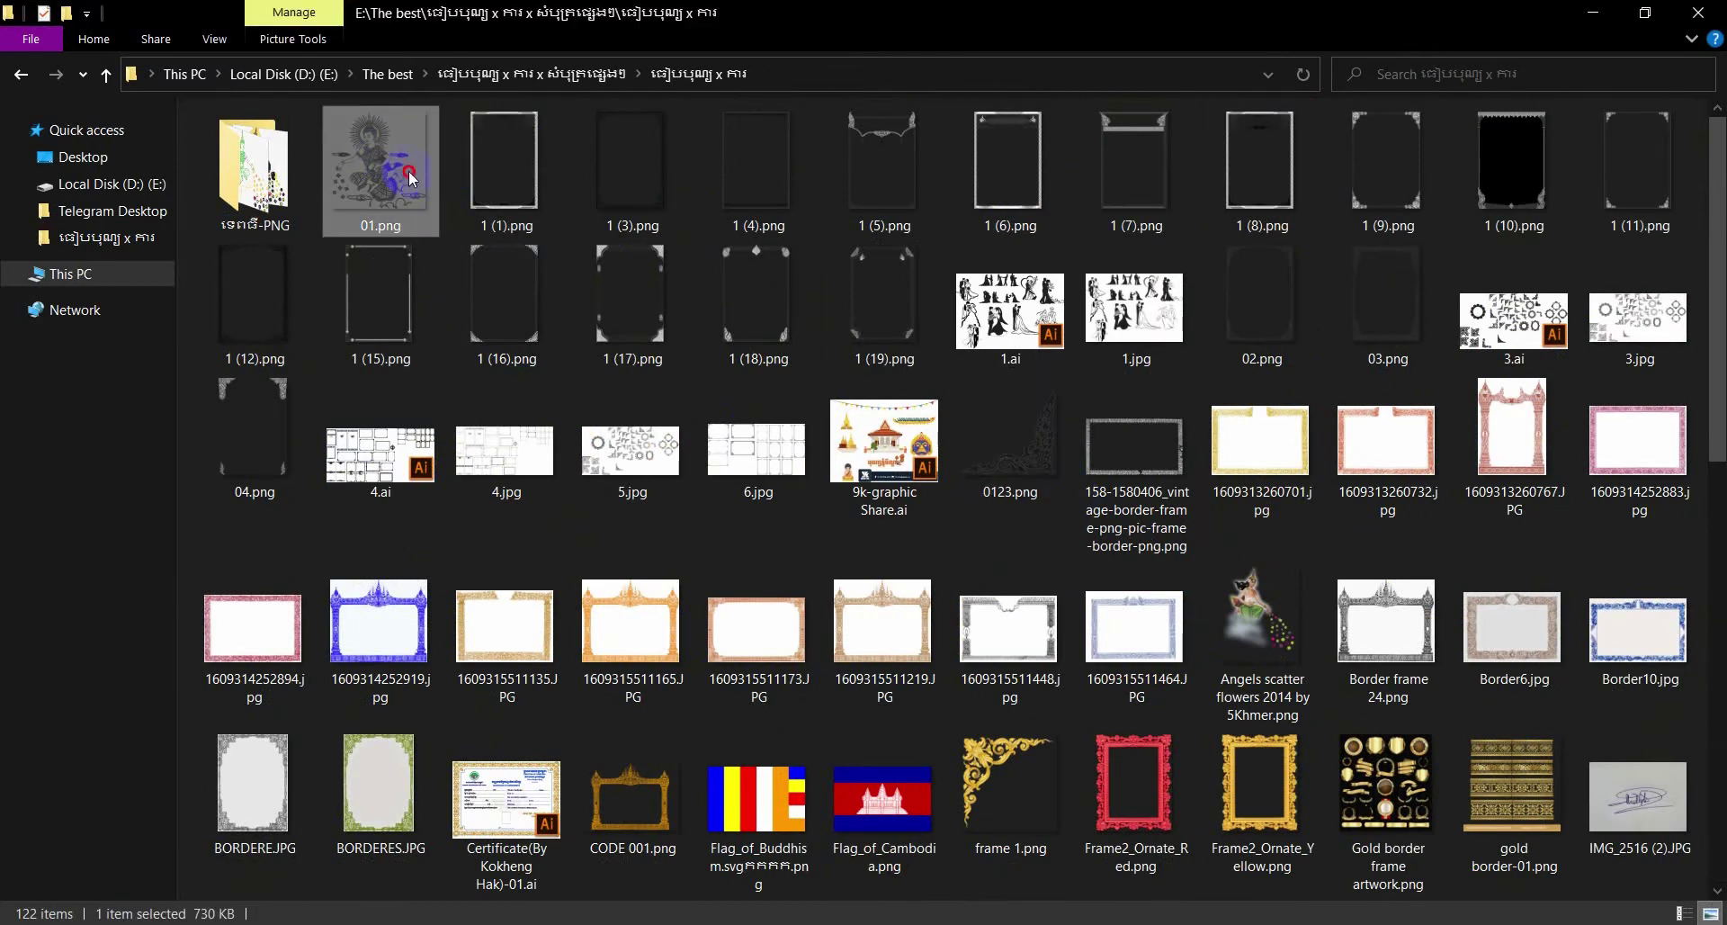
double_click(409, 170)
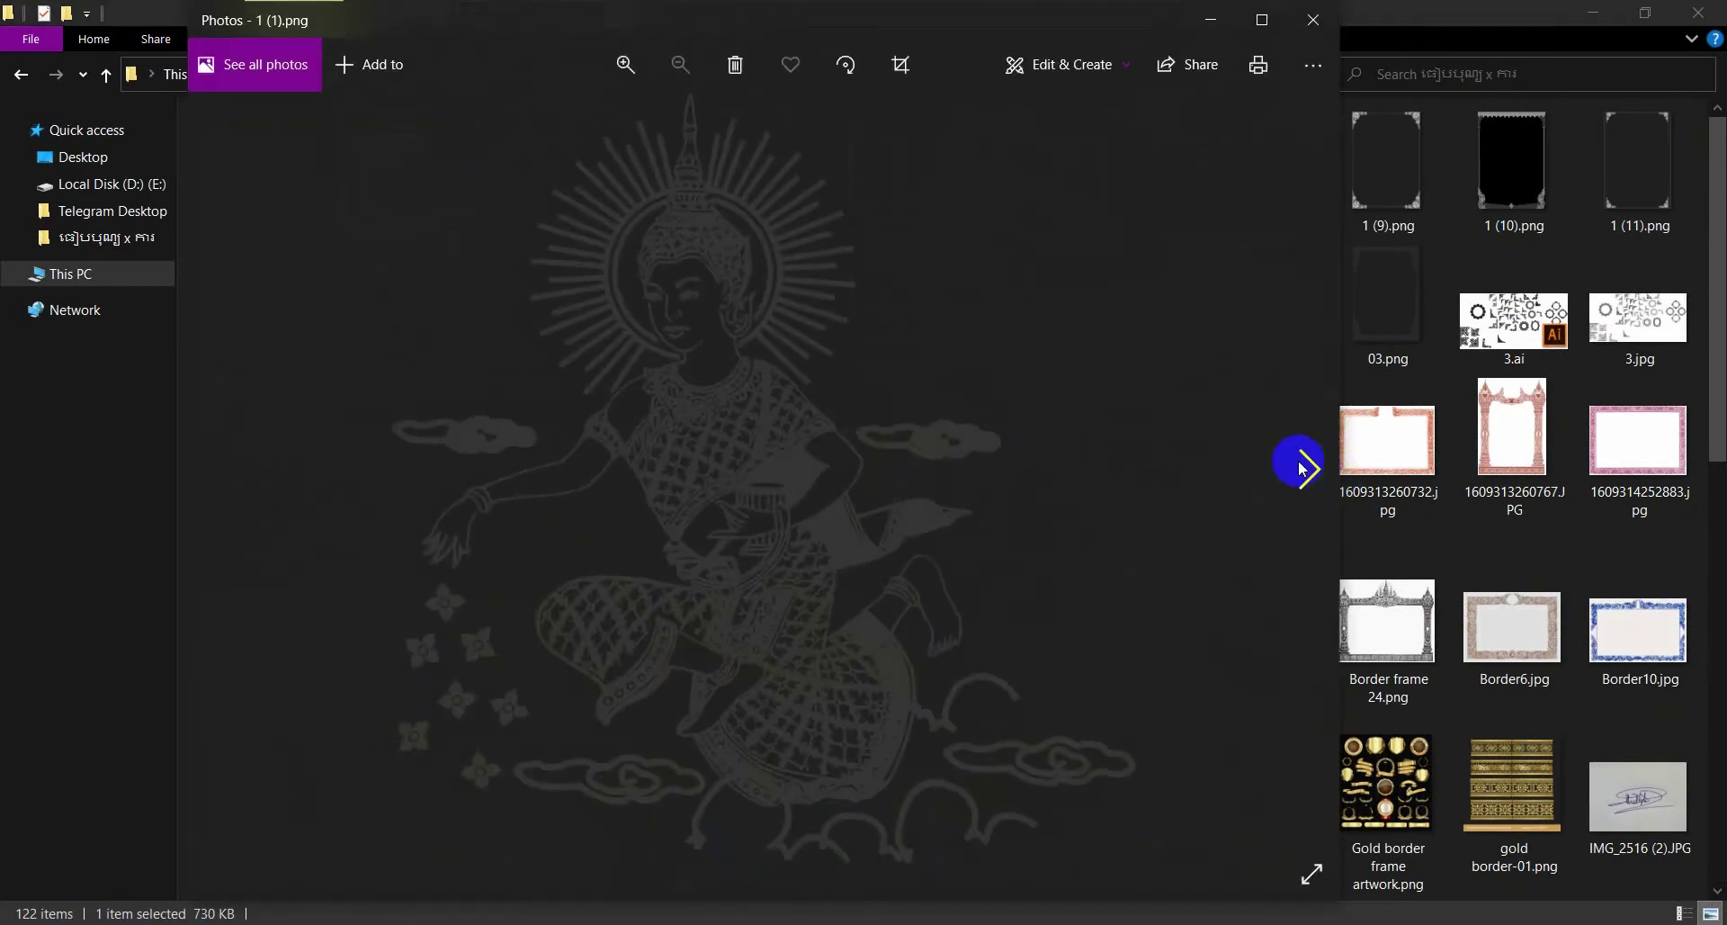
left_click(1301, 469)
left_click(1300, 469)
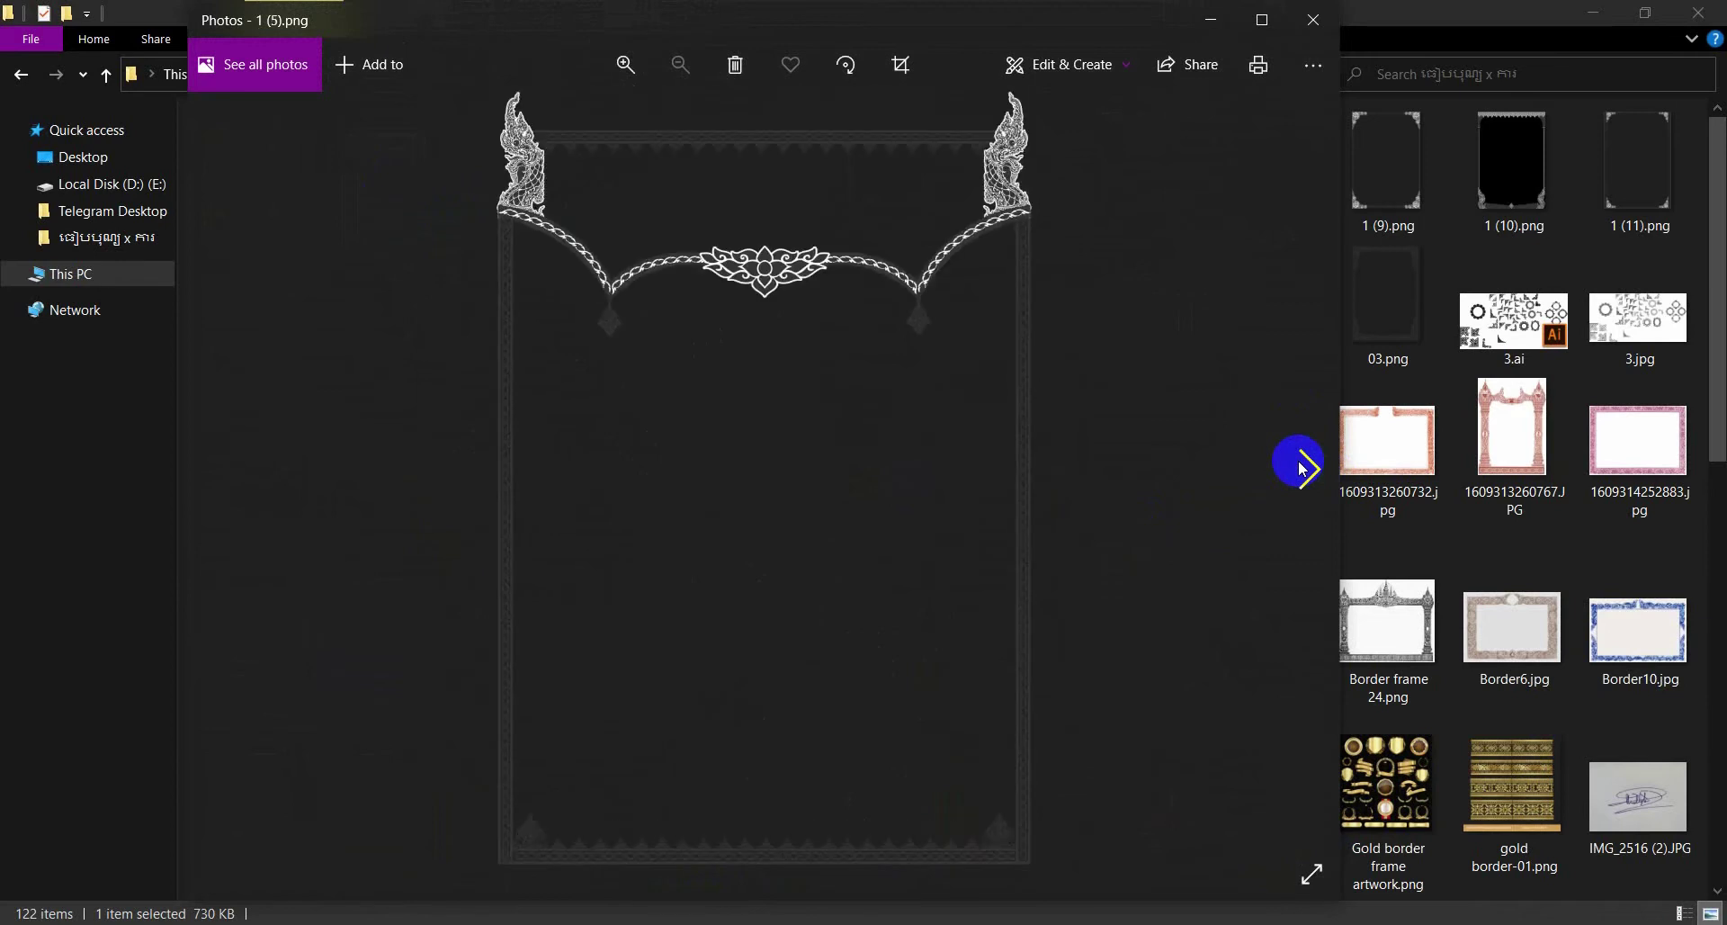
left_click(1301, 469)
left_click(1301, 469)
left_click(1301, 469)
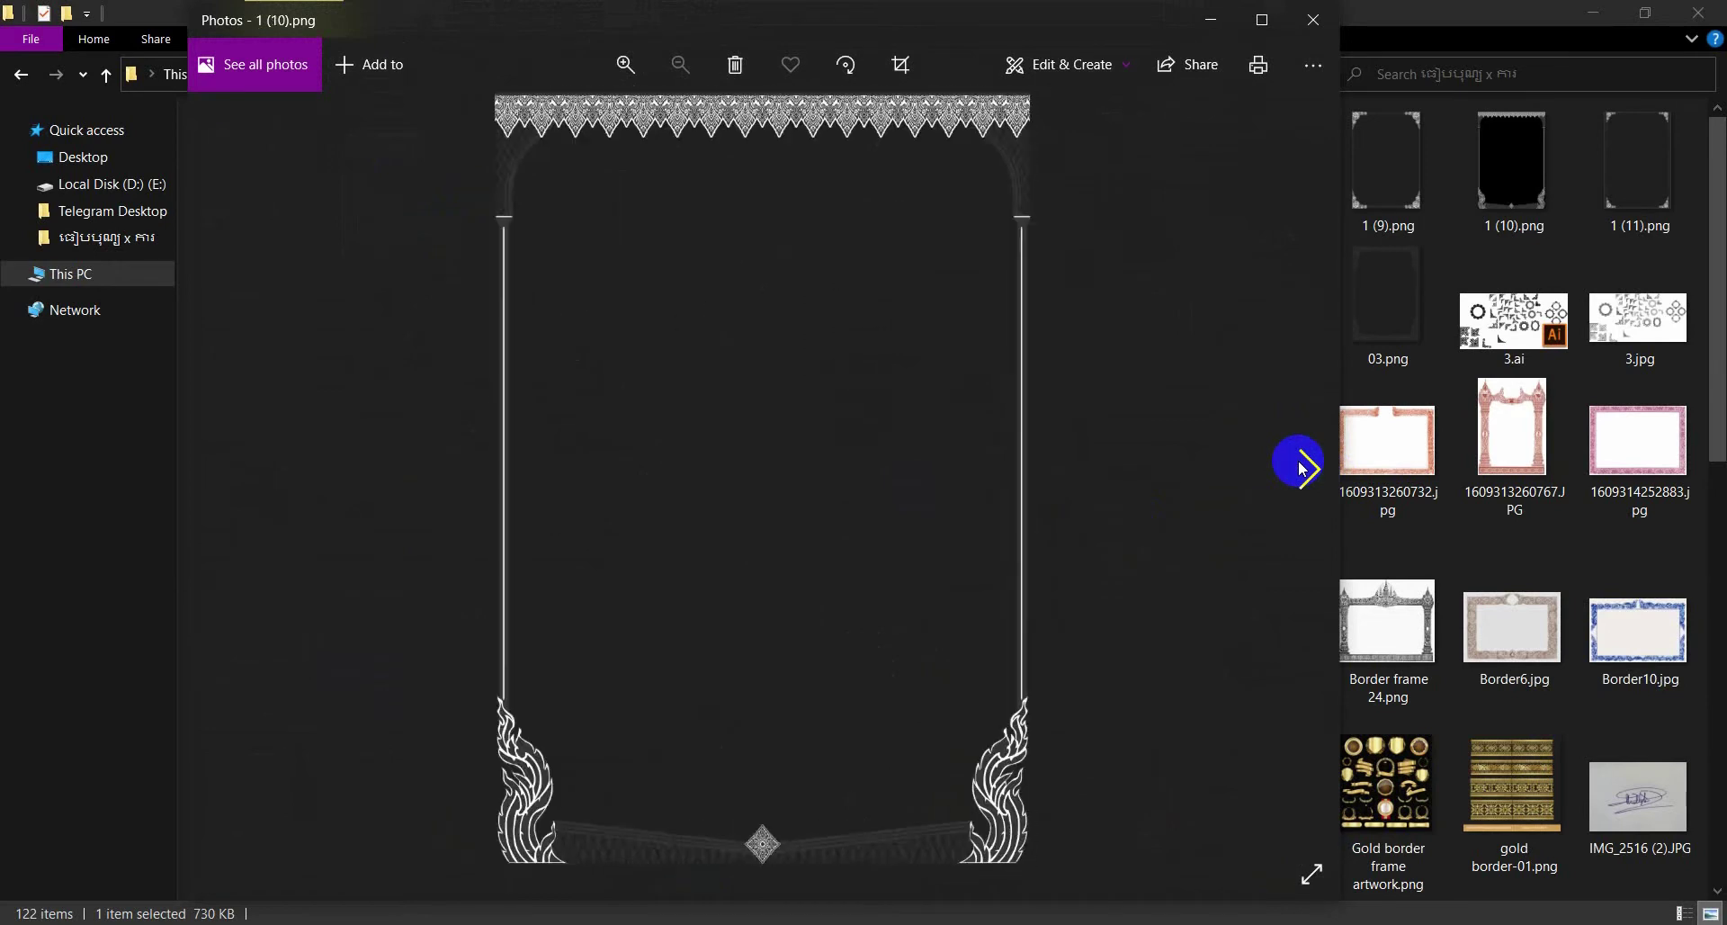
left_click(1301, 469)
left_click(1301, 469)
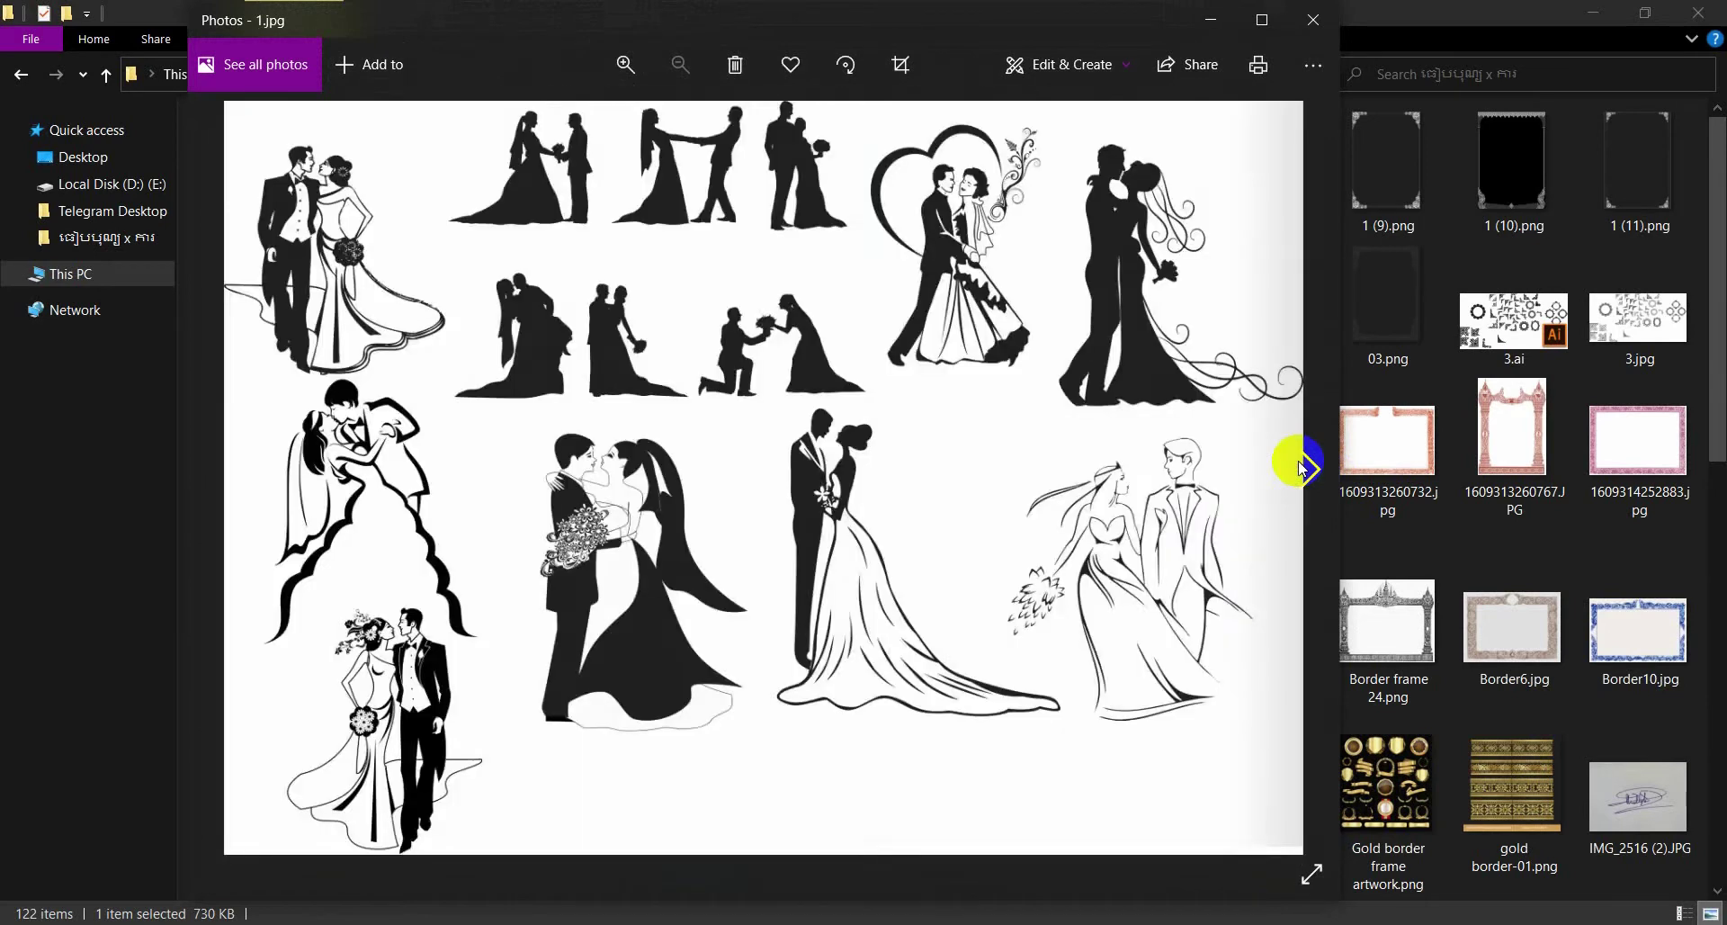
left_click(1300, 469)
left_click(1301, 469)
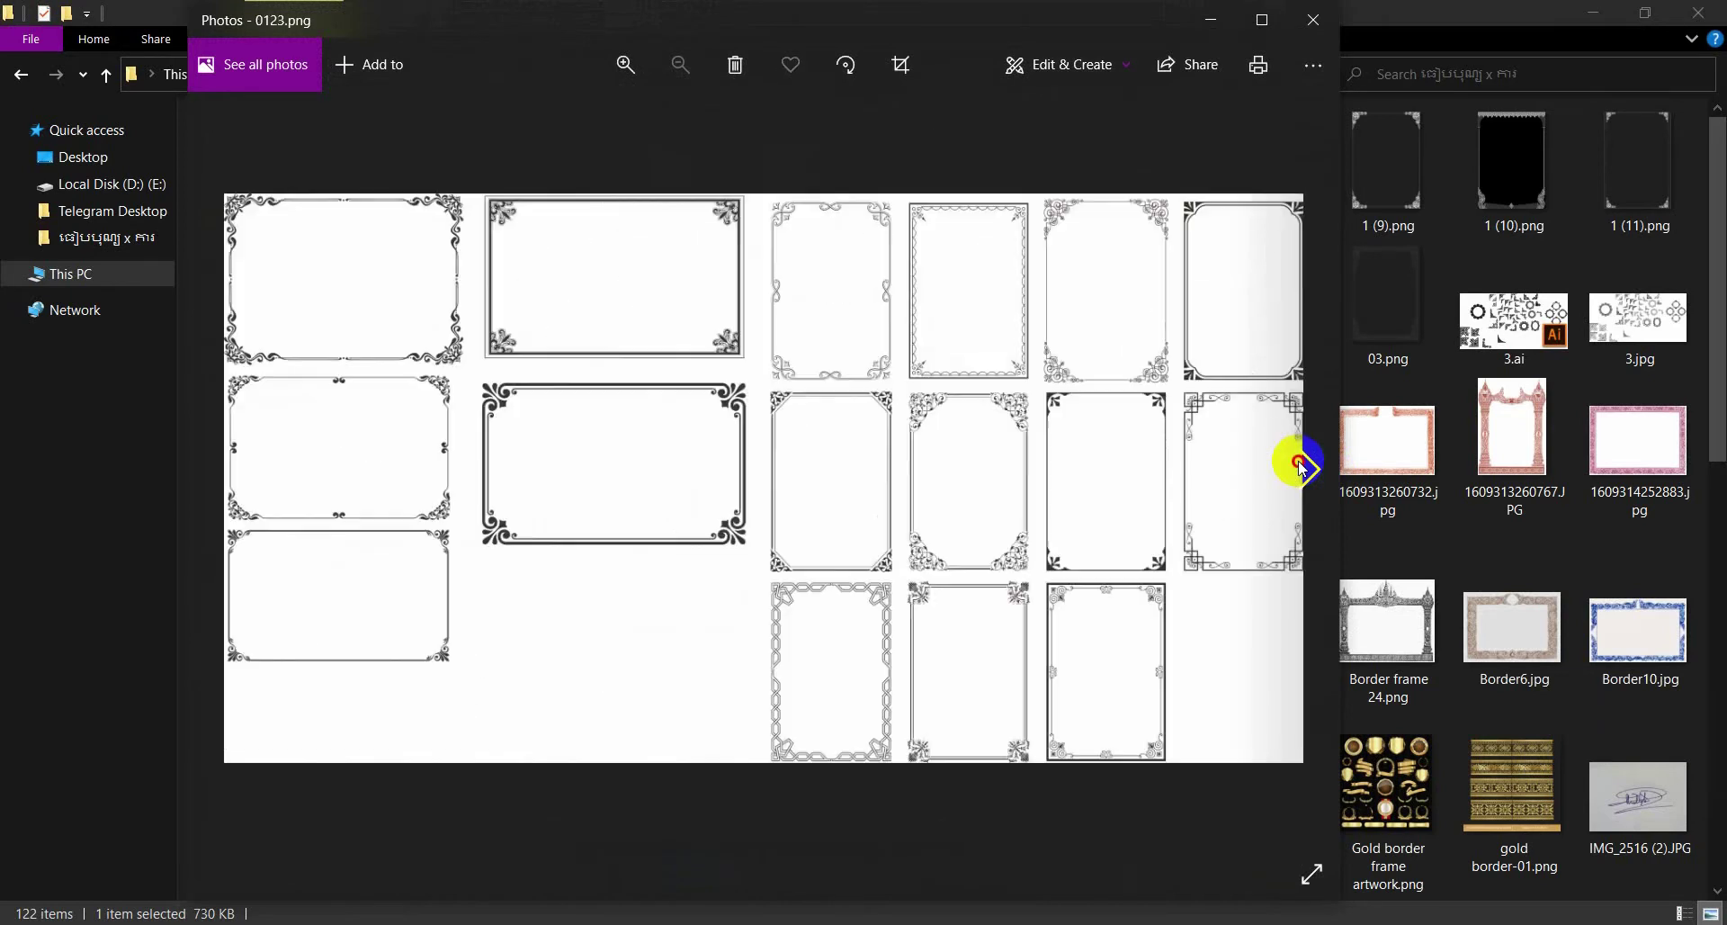
left_click(1301, 465)
left_click(1312, 20)
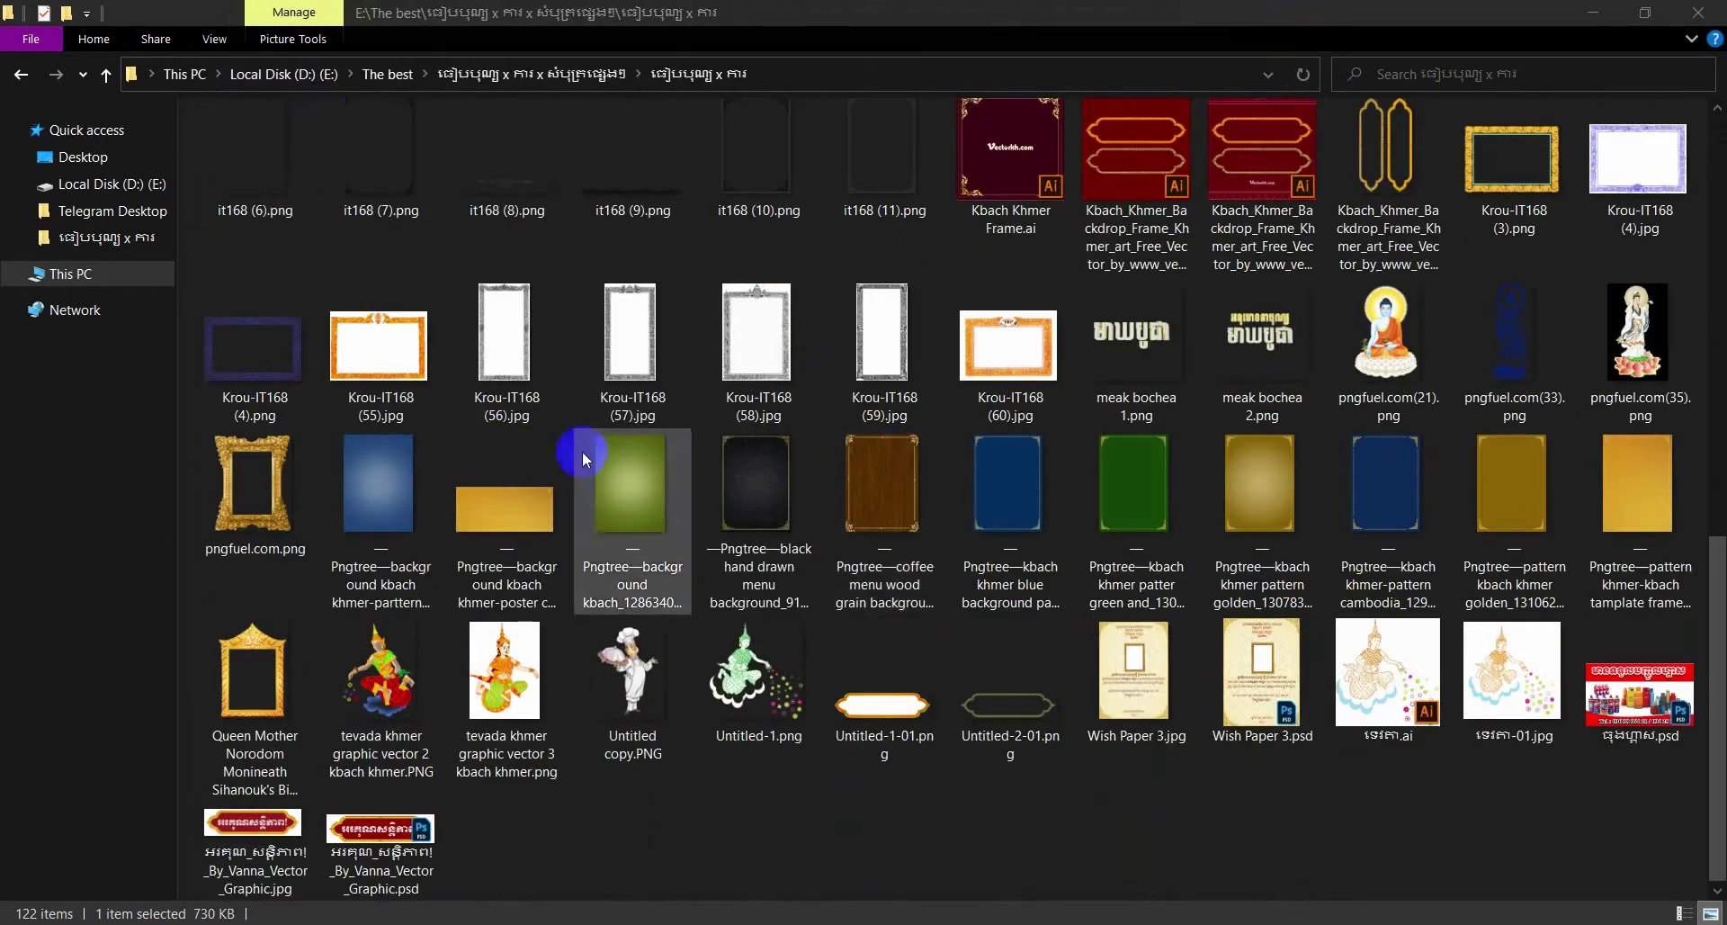
Go up a folder, open CorelDRAW_X7 and show its files as large icons.
left_click(104, 76)
double_click(480, 196)
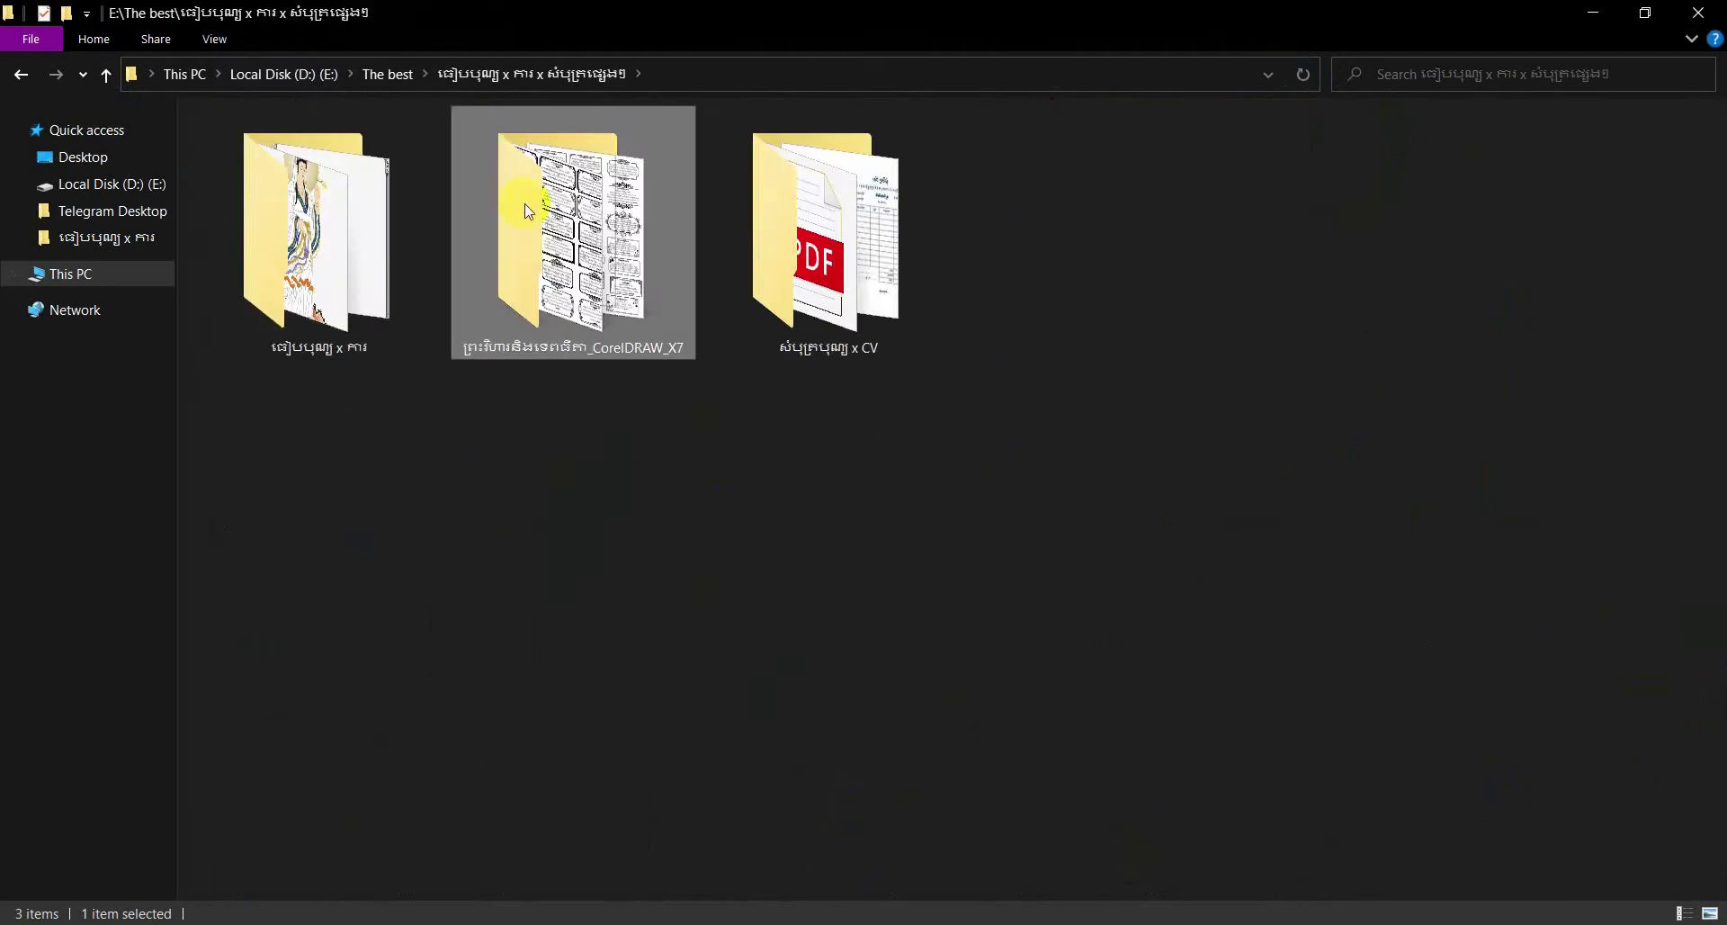
left_click(290, 51)
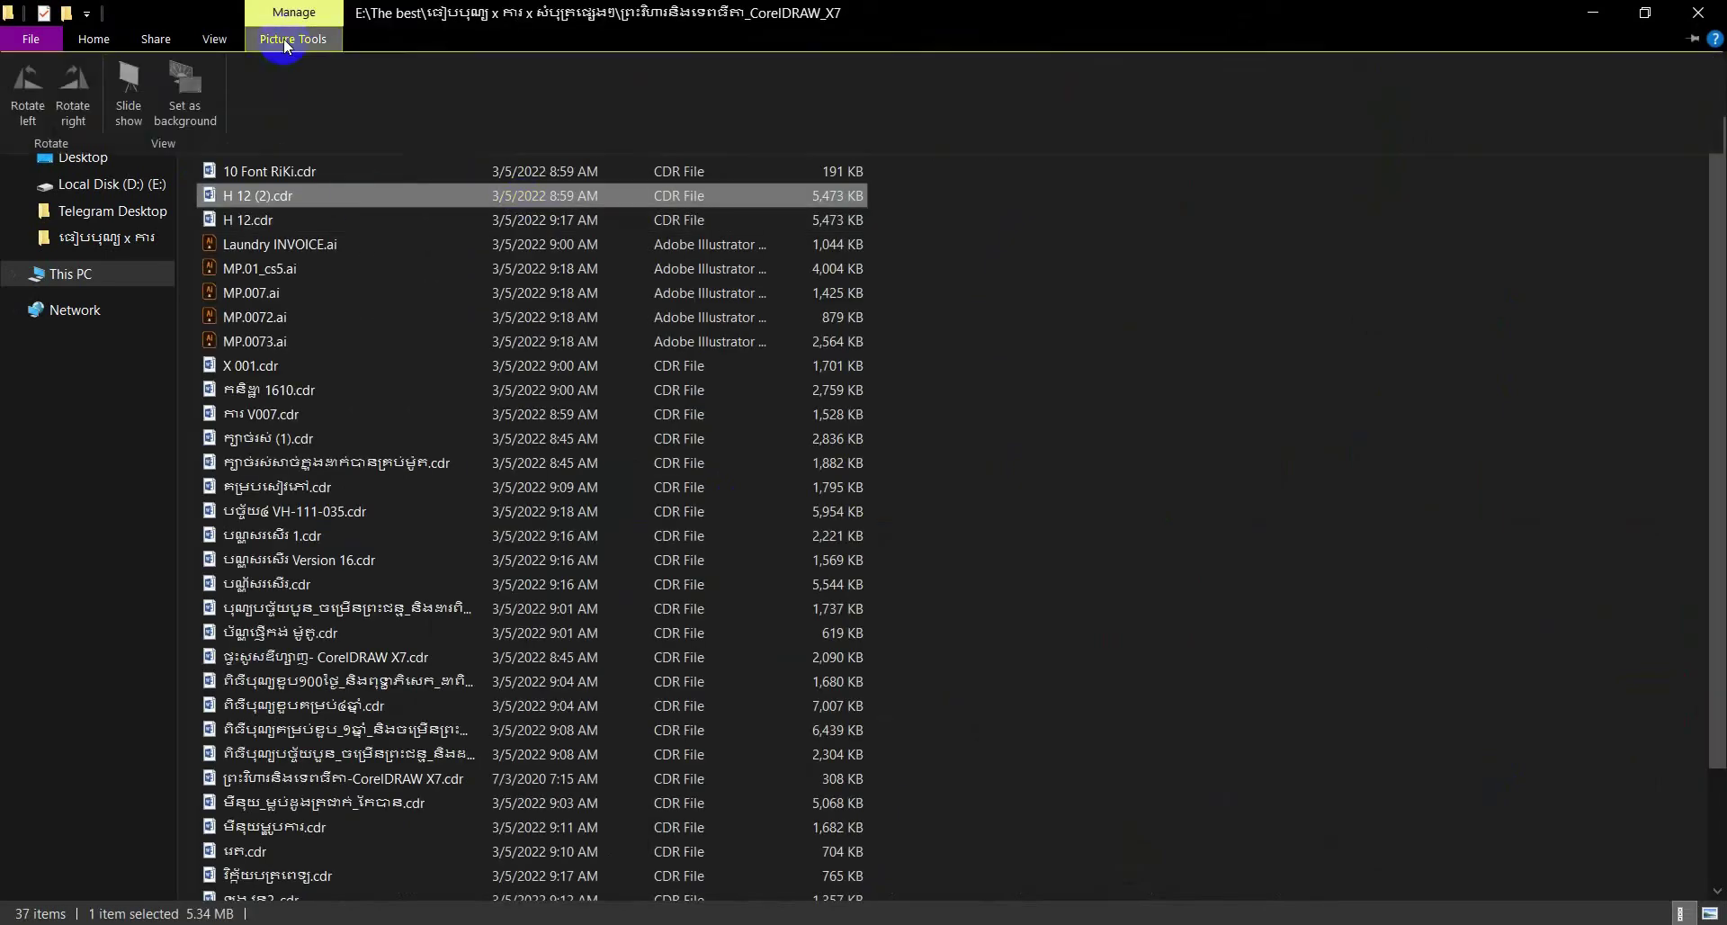
left_click(963, 316)
left_click(224, 42)
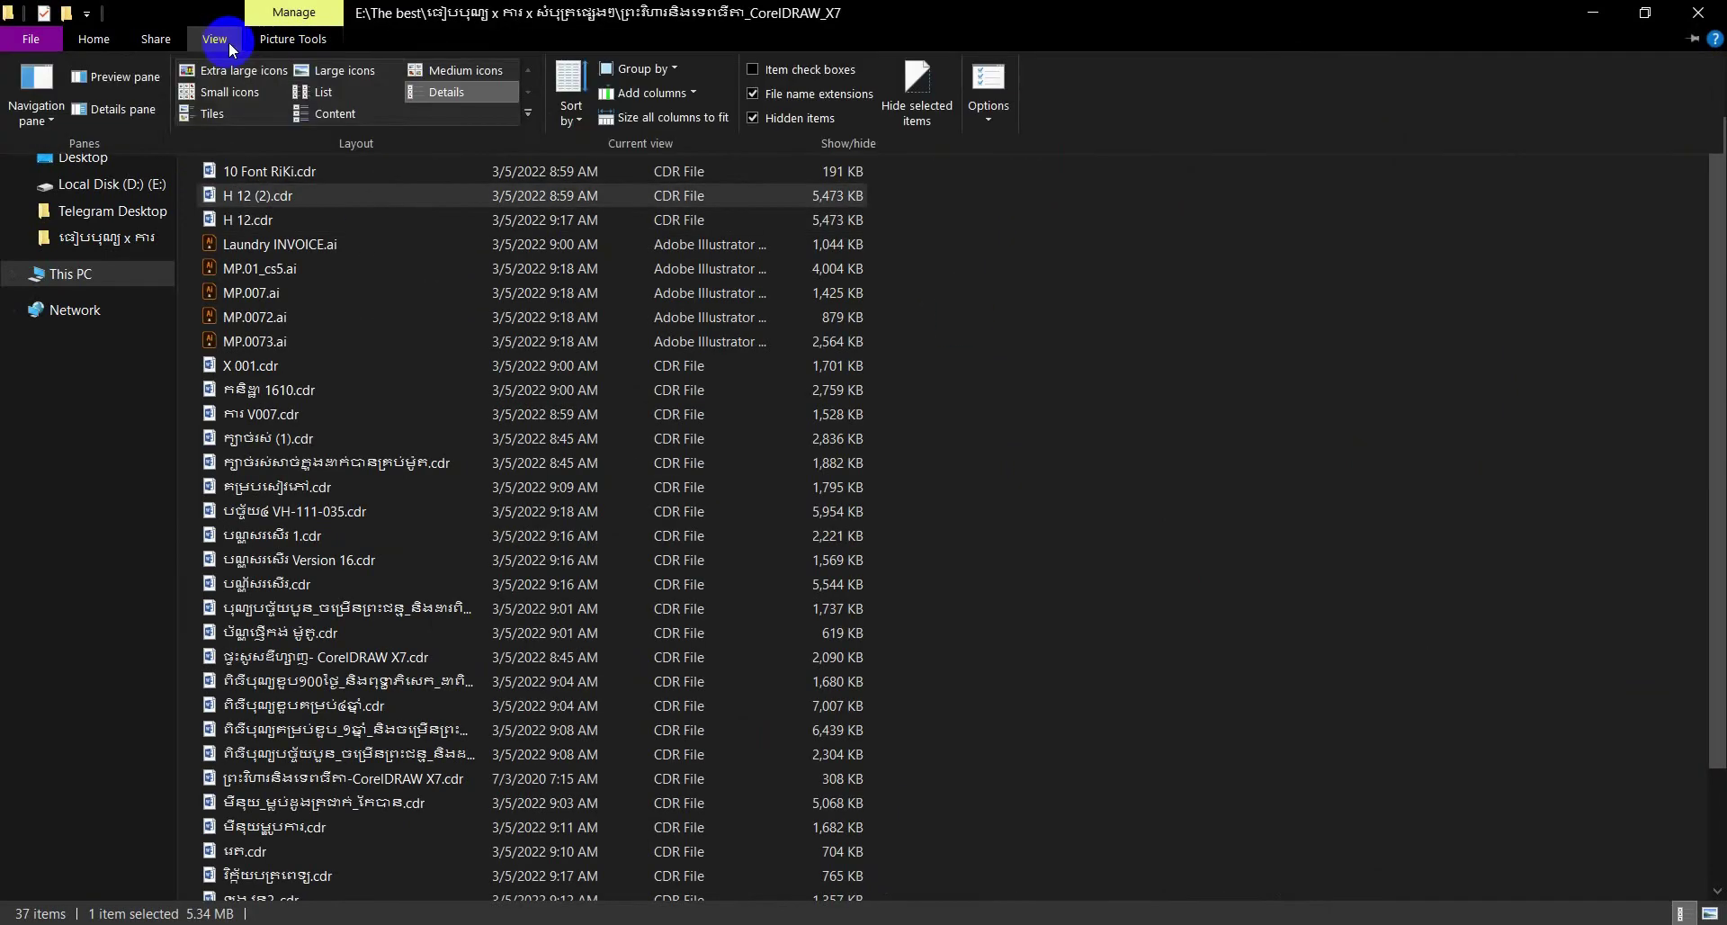
left_click(347, 66)
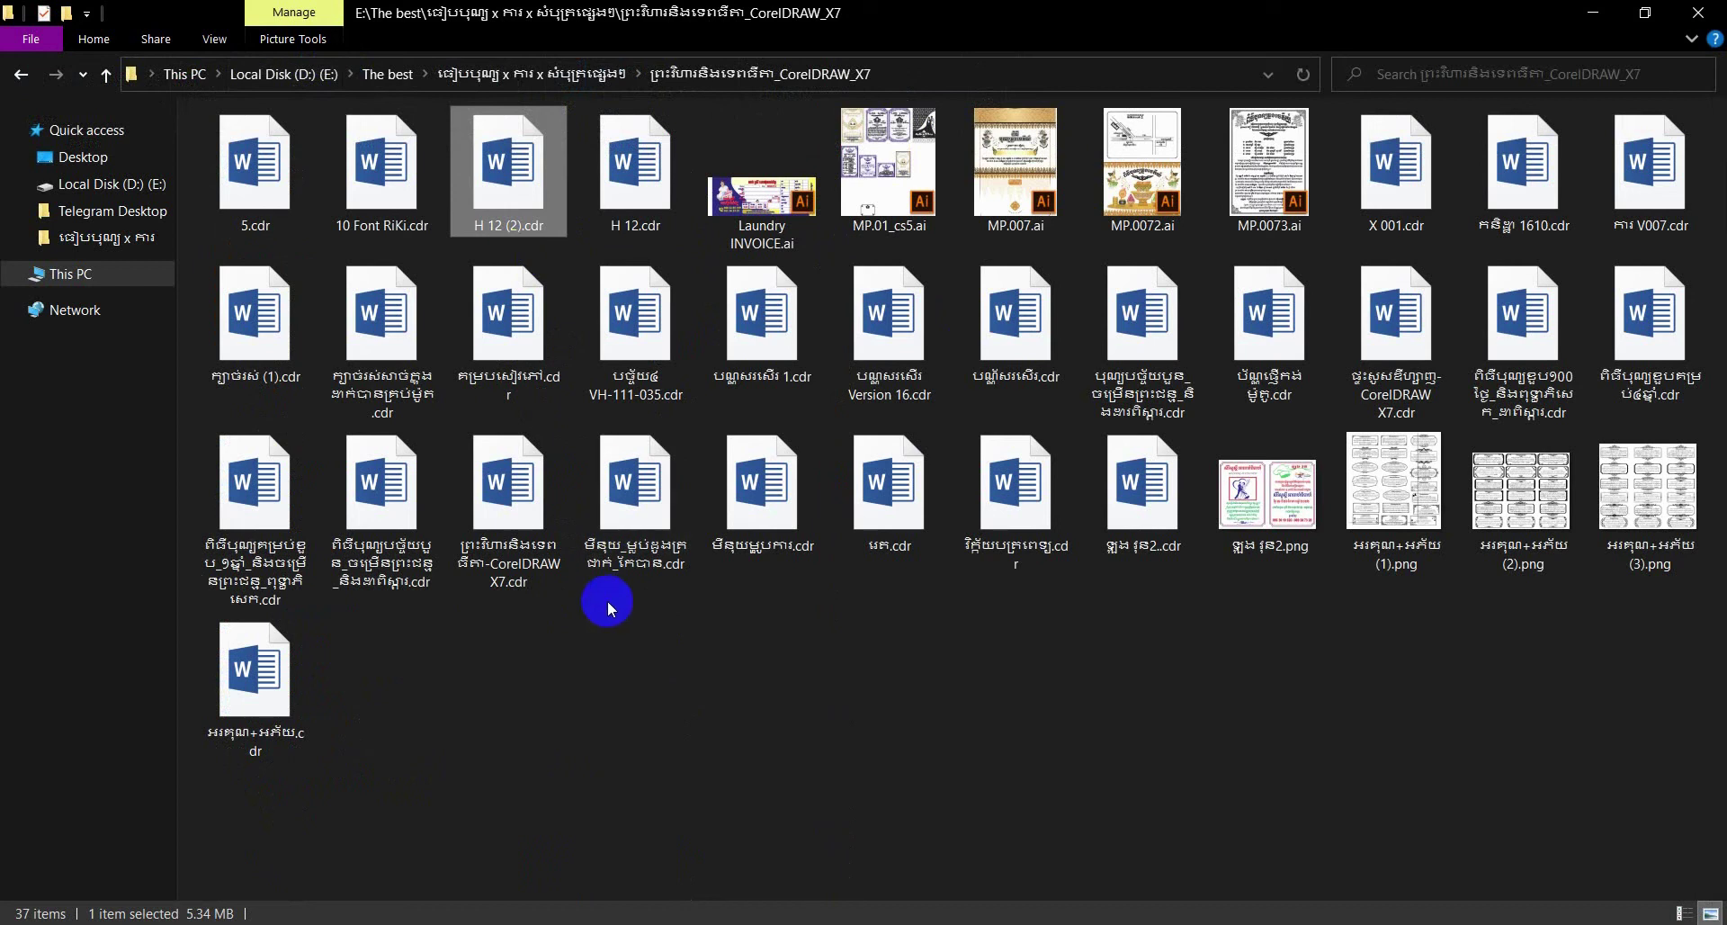
Refresh the folder and bring up the Open with choices for the V007 invitation file.
right_click(791, 679)
left_click(617, 437)
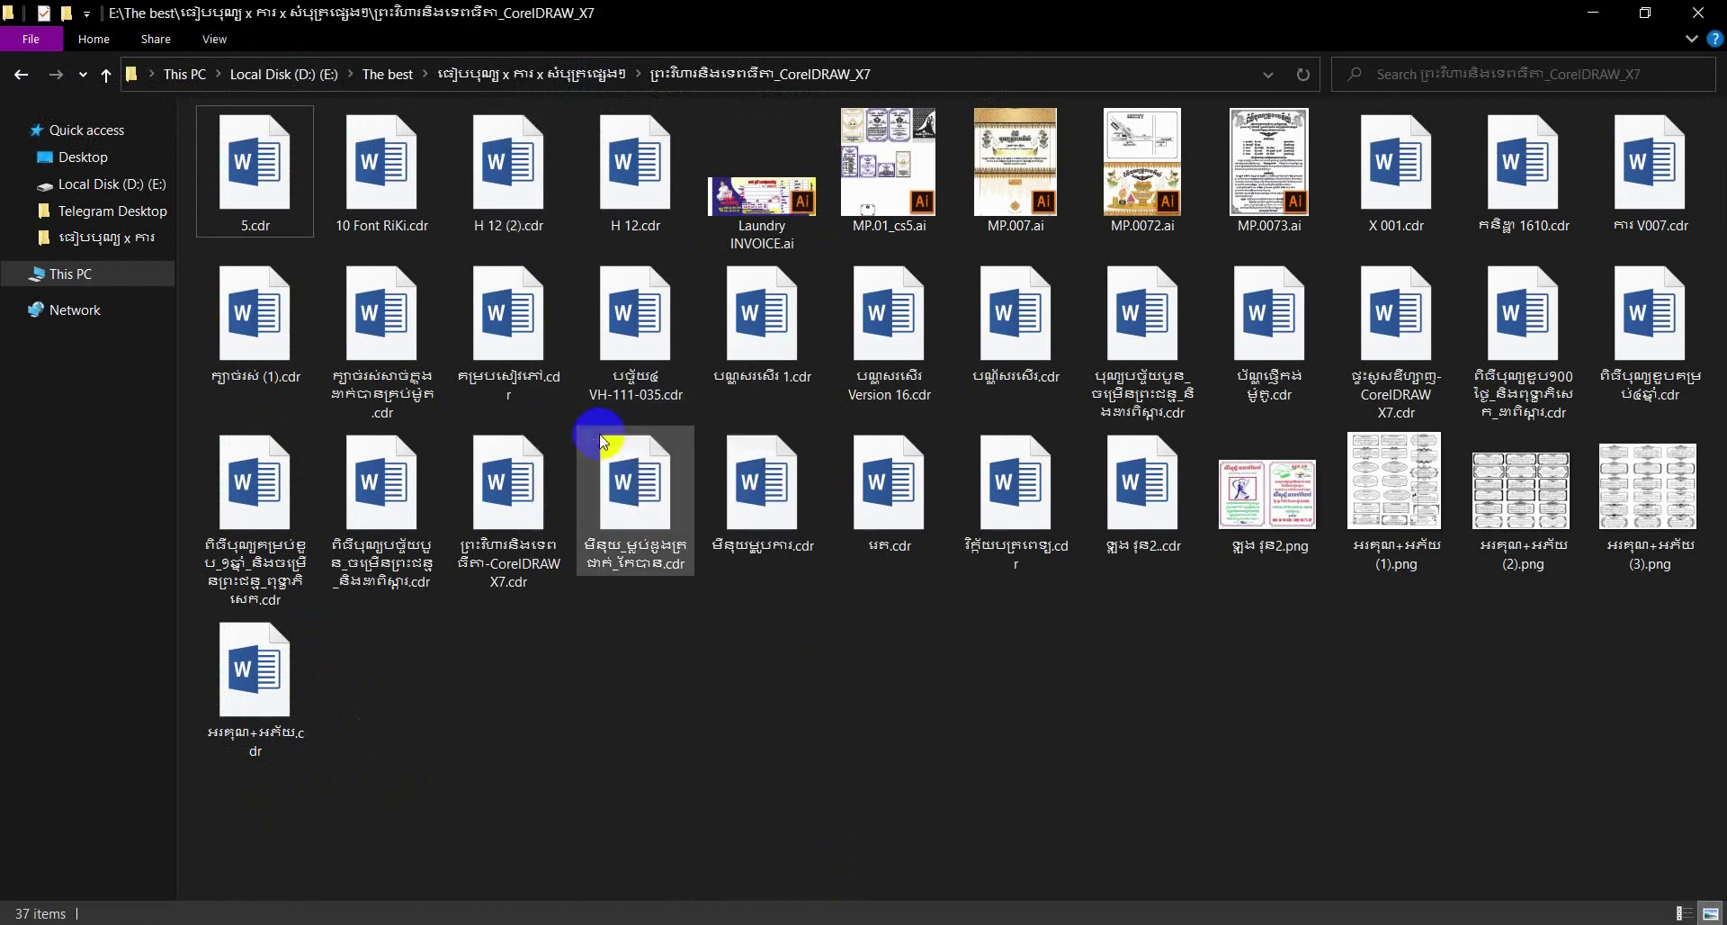
left_click(272, 175)
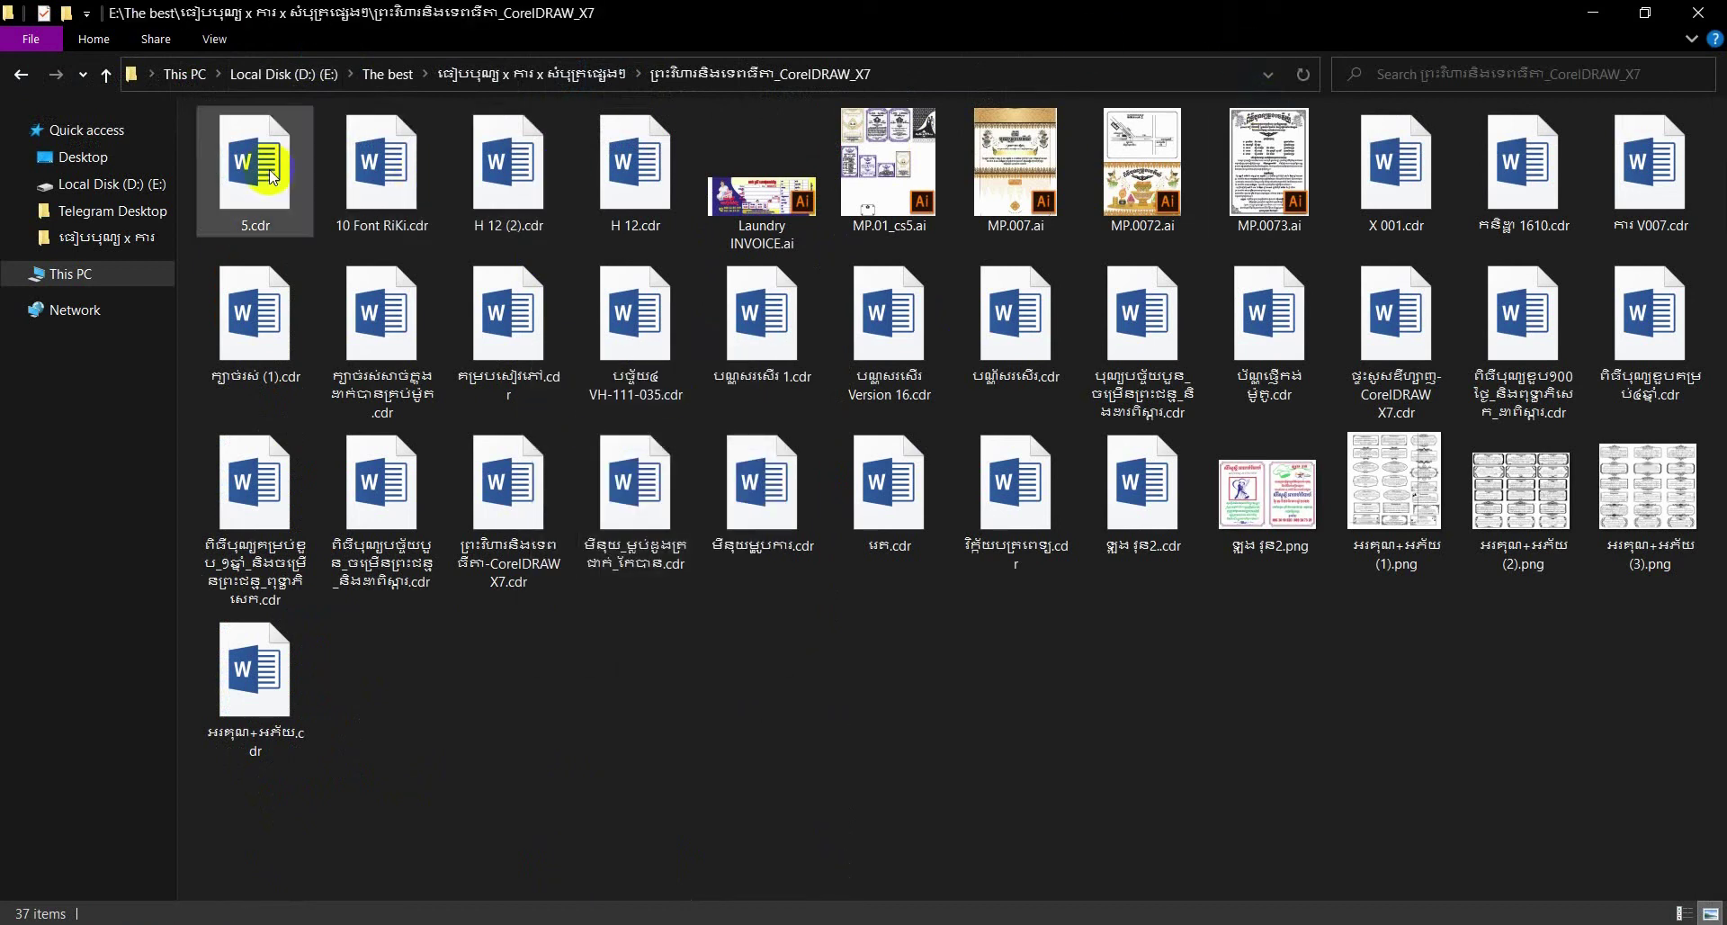
left_click(1523, 171)
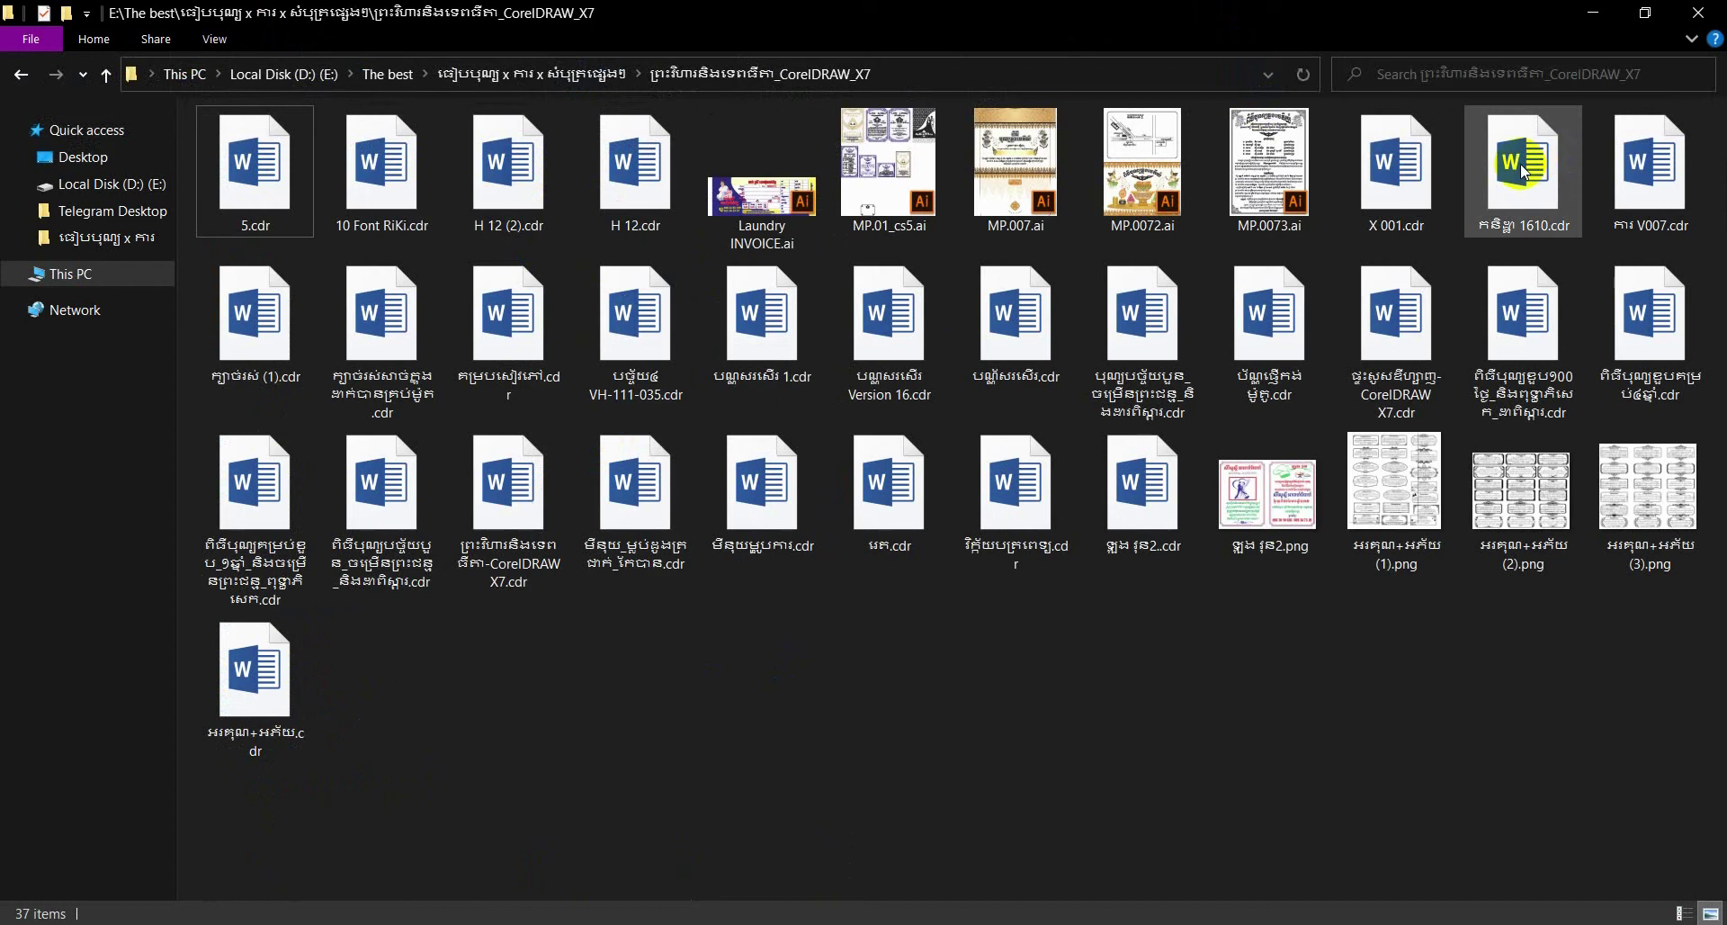
right_click(1570, 169)
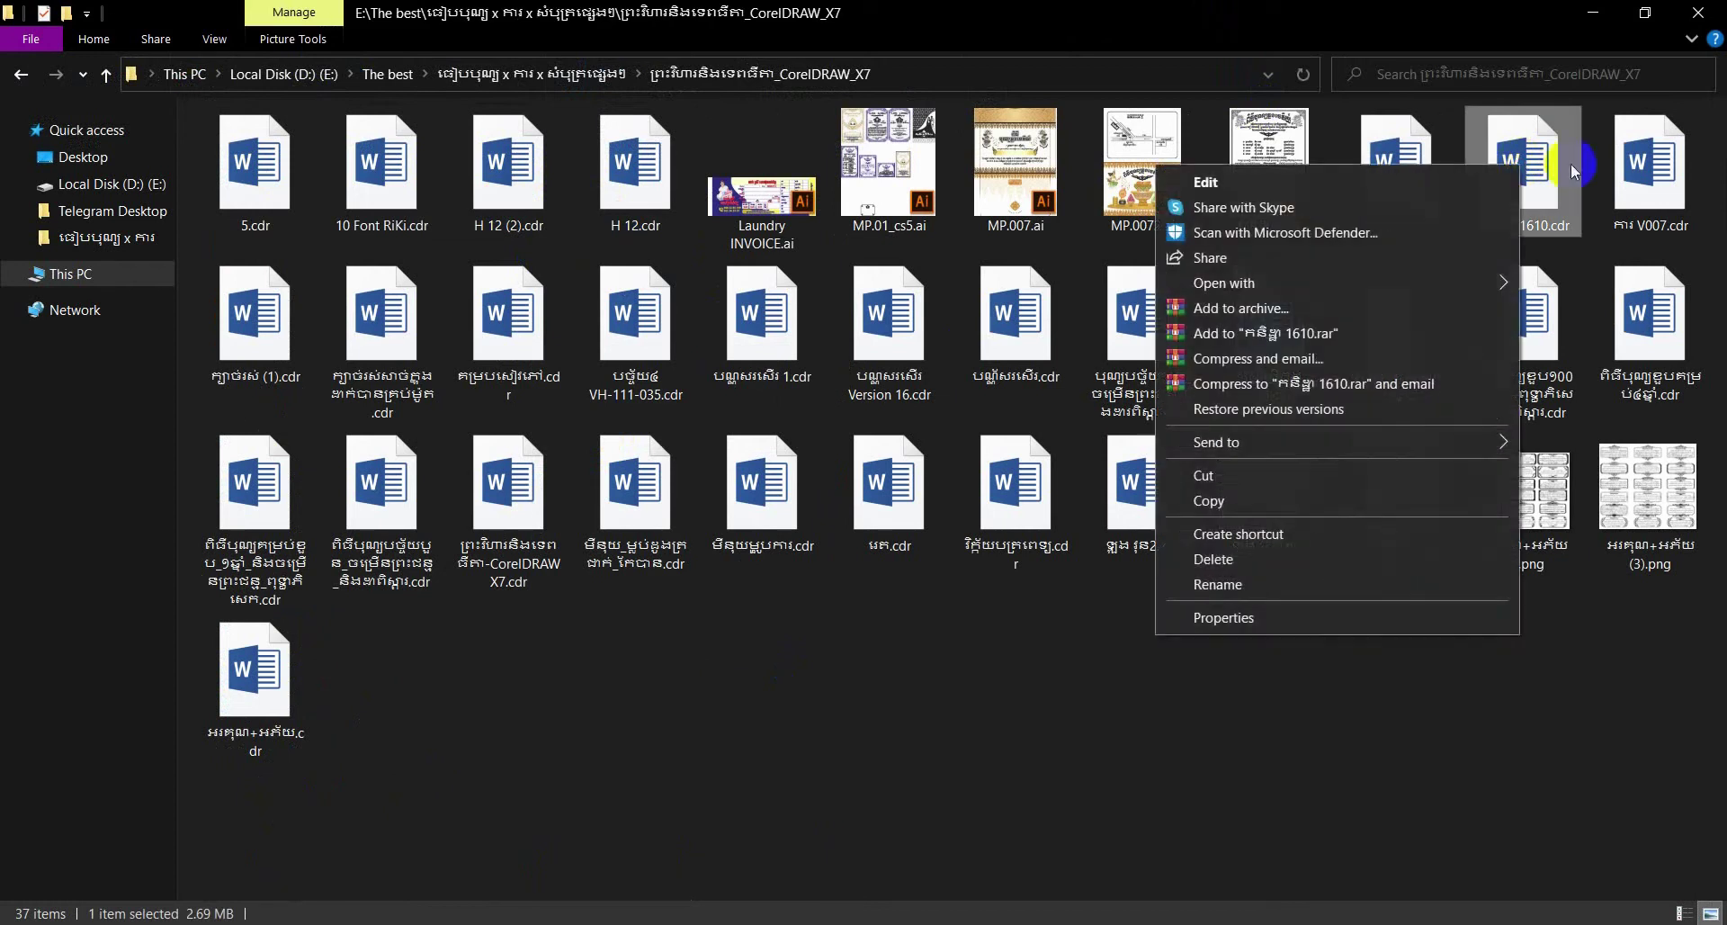
left_click(1643, 169)
right_click(1642, 166)
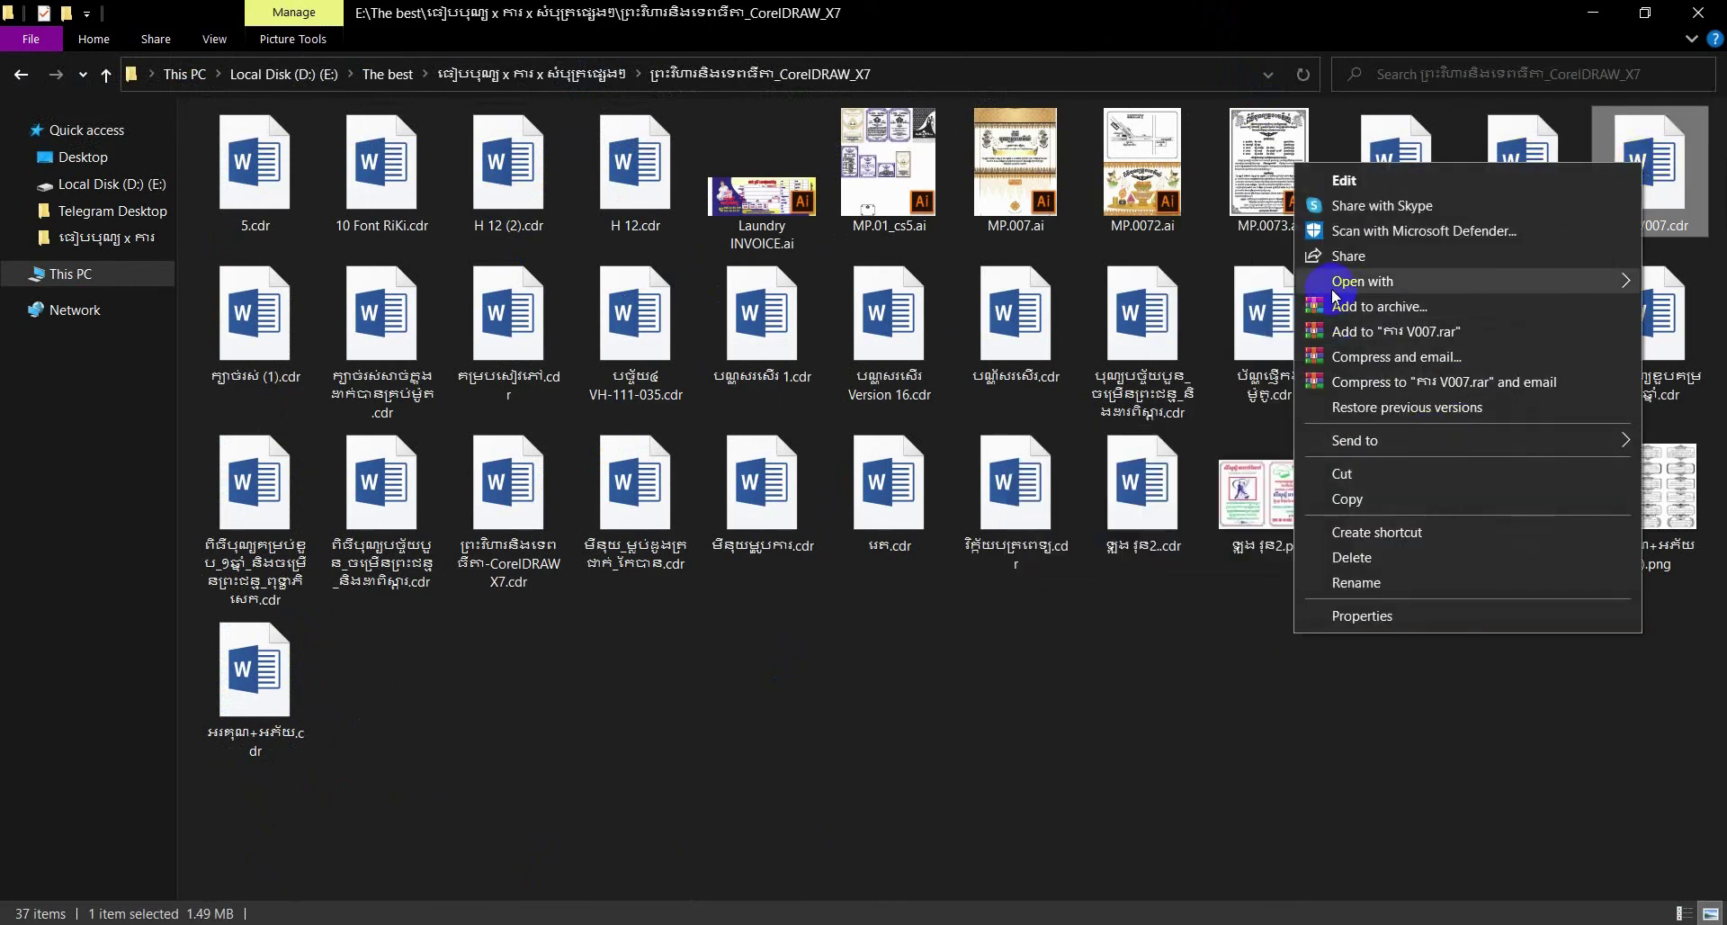
mouse_move(1363, 280)
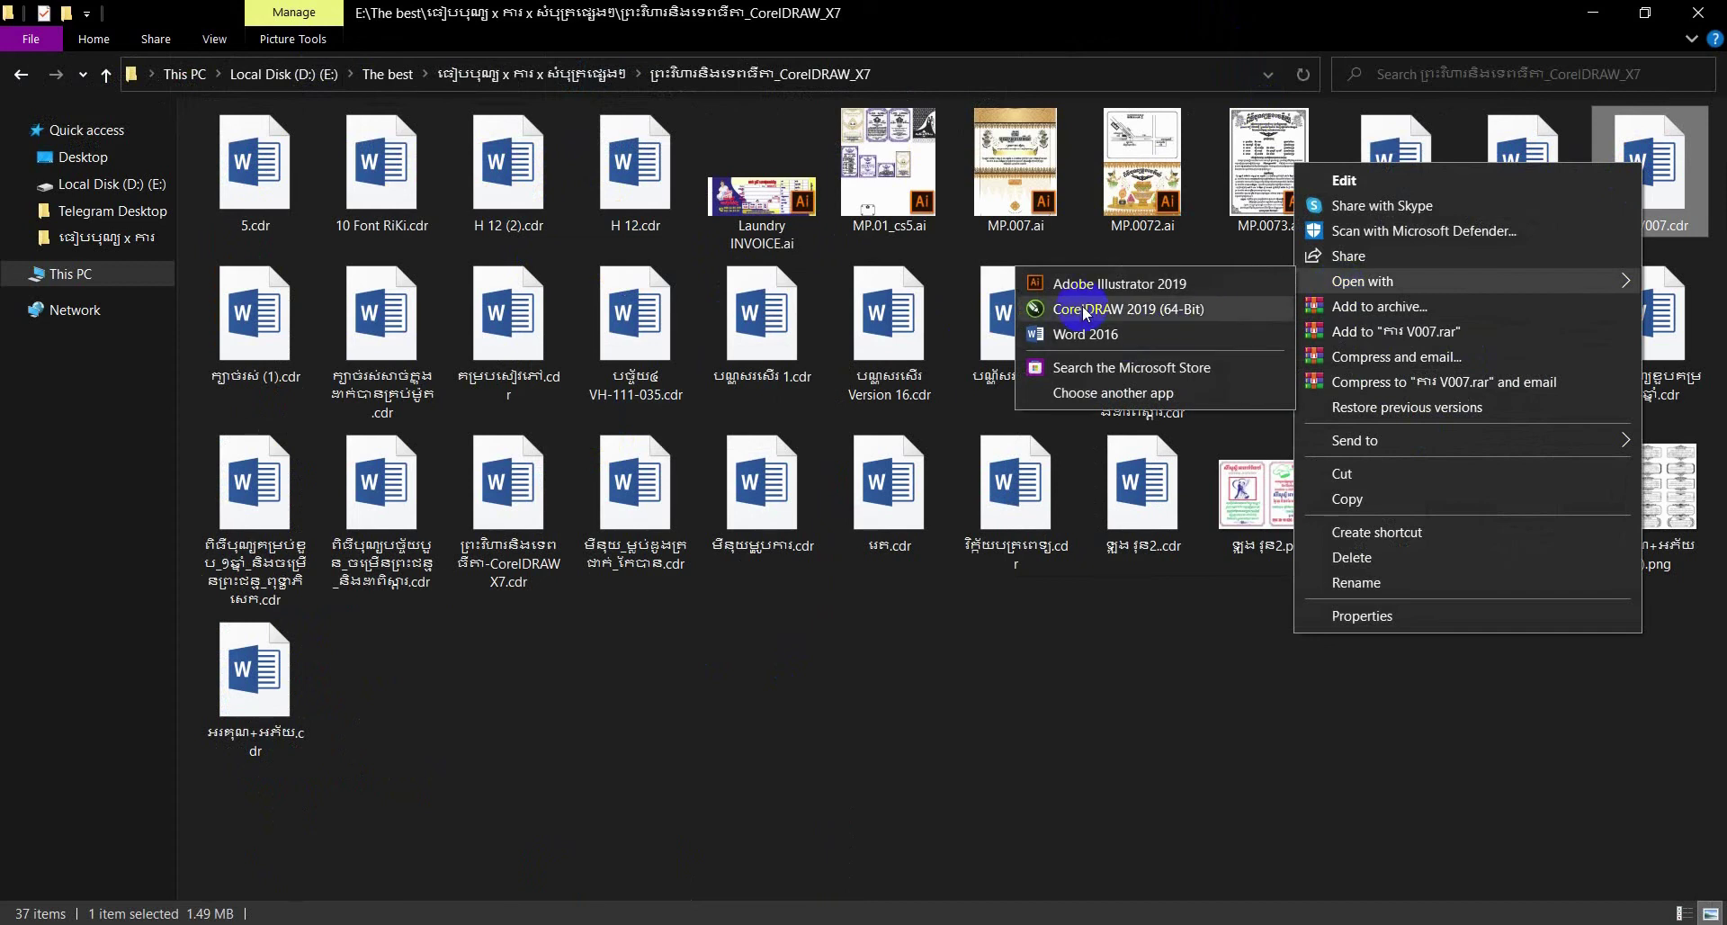
Open V007.cdr in CorelDRAW 2019 (64-Bit) and zoom around its Khmer wedding cards.
left_click(1207, 310)
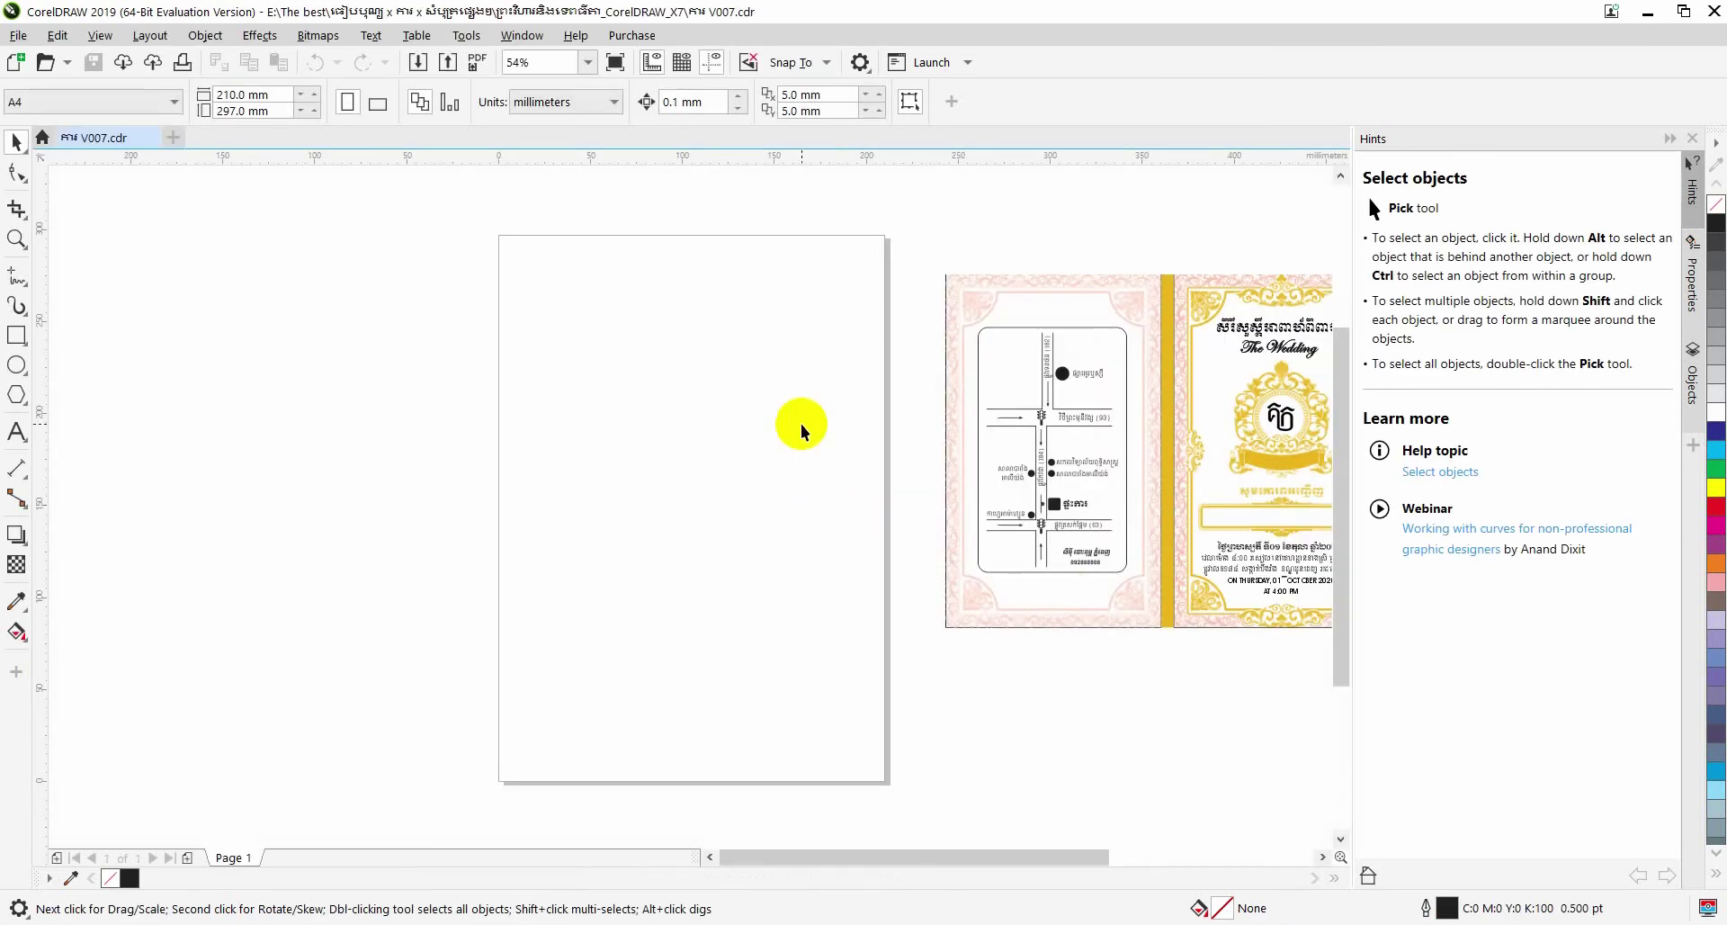
mouse_move(879, 857)
left_mouse_down()
mouse_move(938, 859)
mouse_move(997, 828)
left_mouse_up()
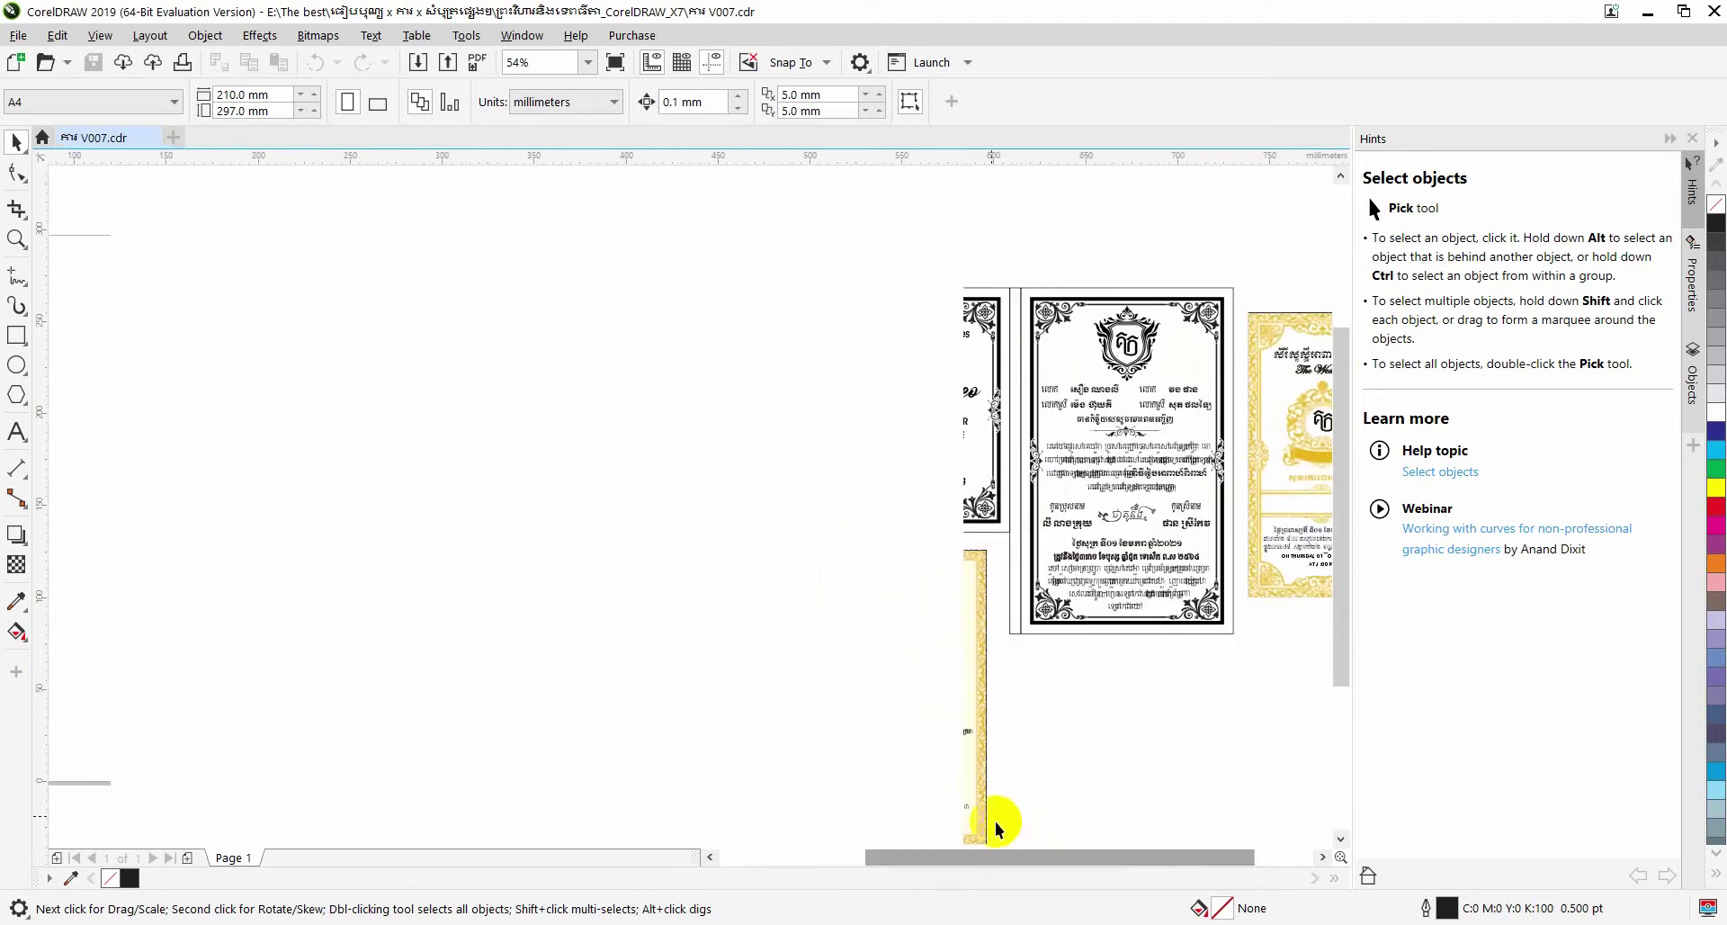
scroll(964, 609, "down", 2)
scroll(945, 629, "down", 1)
scroll(944, 629, "up", 5)
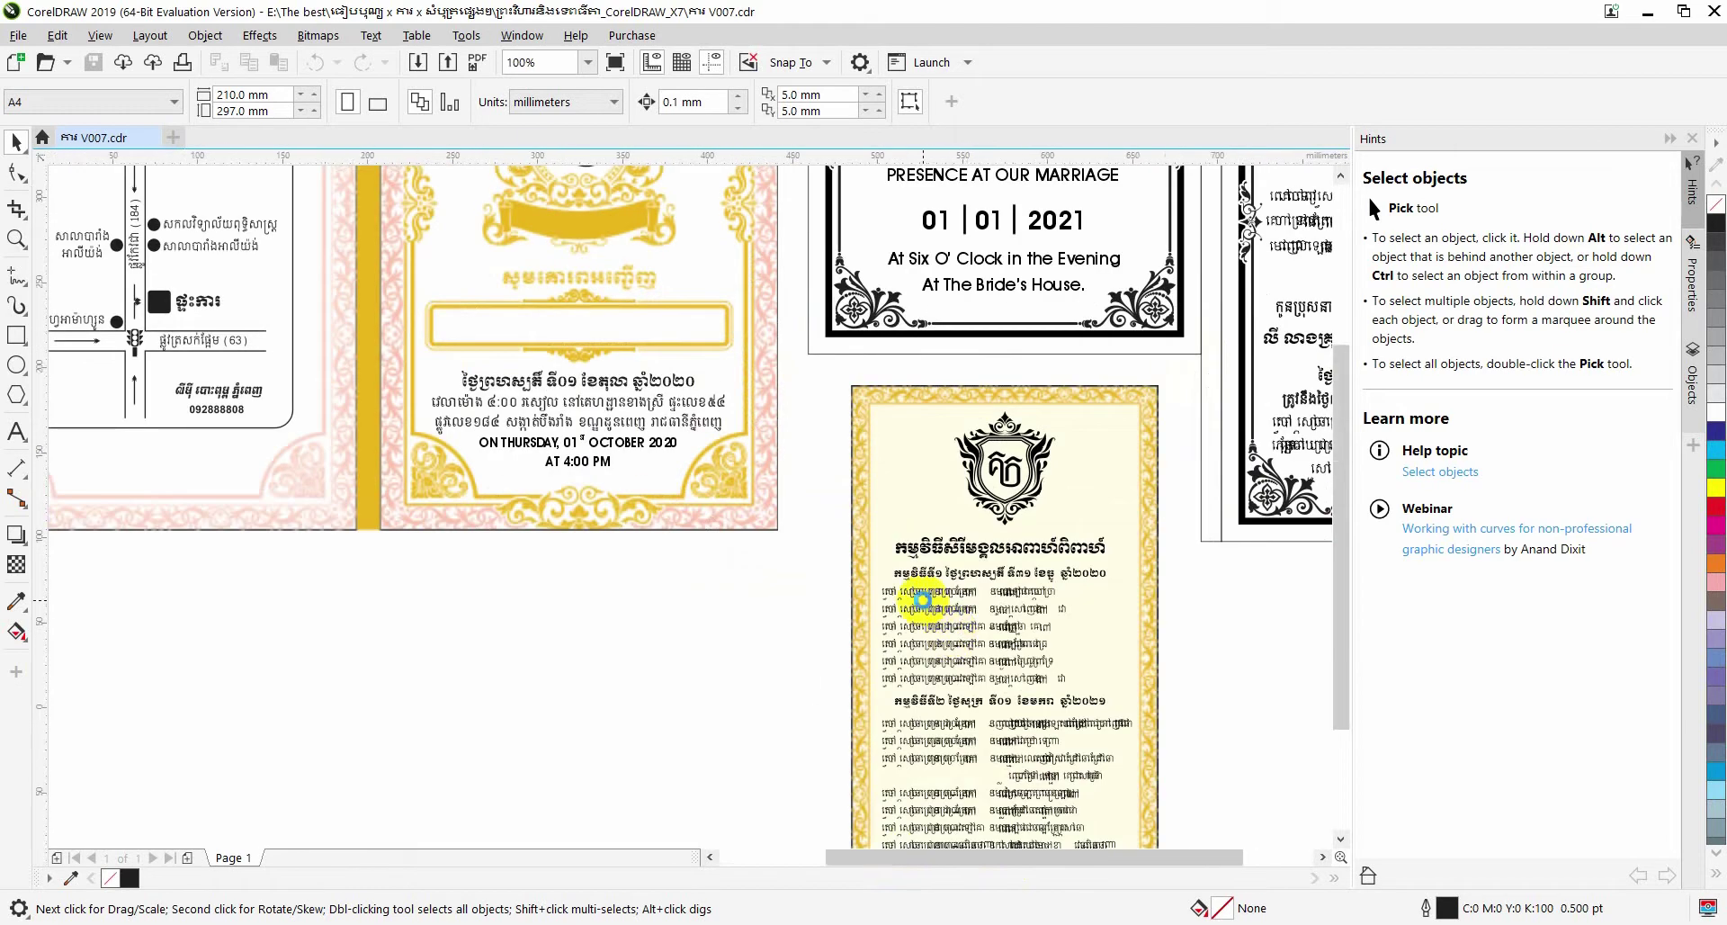
scroll(1080, 558, "down", 2)
scroll(1110, 558, "up", 3)
left_click_drag(1040, 856, 1072, 837)
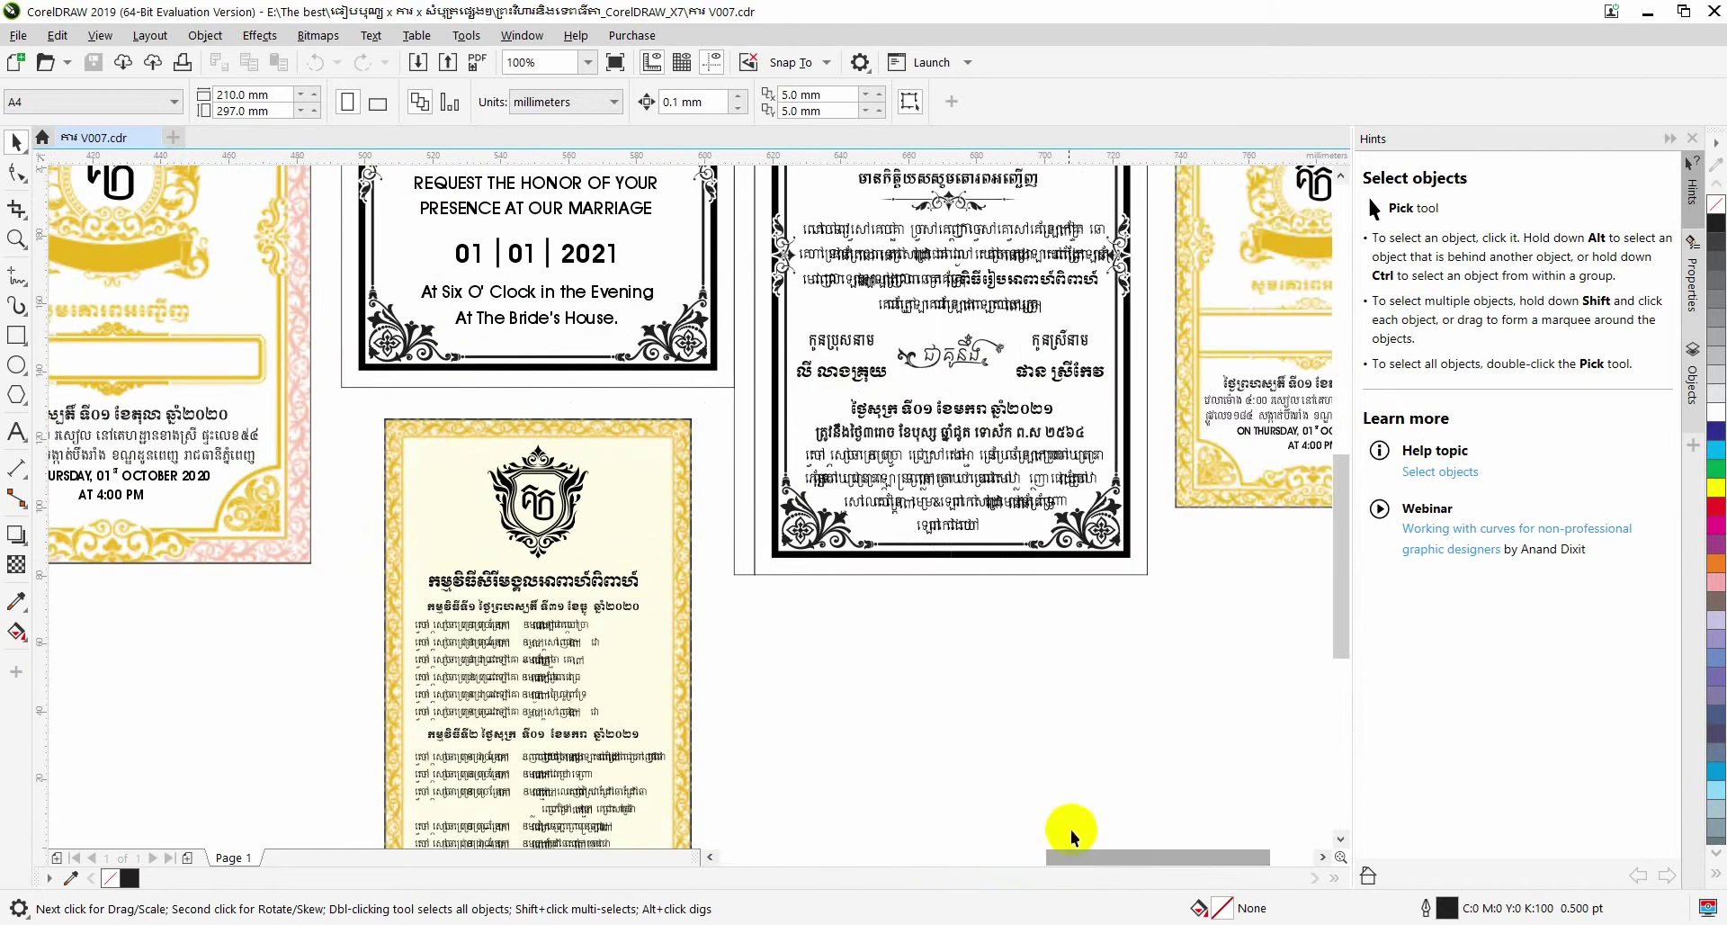
scroll(1044, 578, "up", 3)
scroll(1045, 578, "down", 3)
scroll(1044, 578, "down", 2)
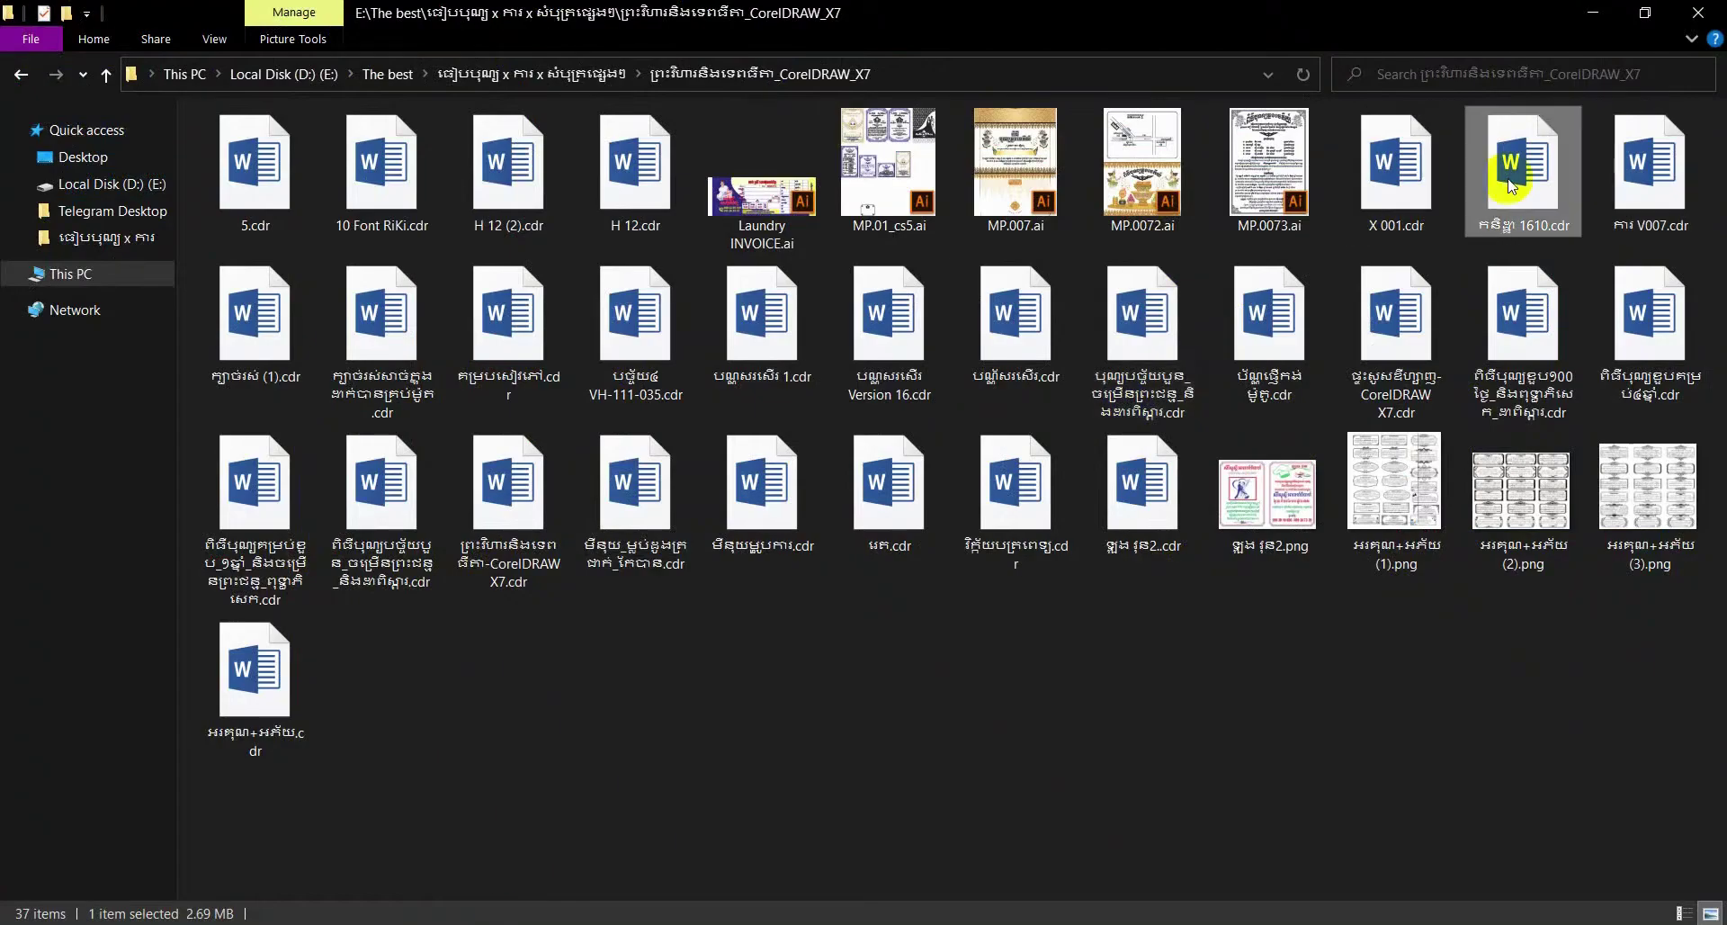
Open a second .cdr design in CorelDRAW 2019, accepting the suggested missing-font substitution.
right_click(1511, 186)
left_click(1638, 327)
right_click(1638, 327)
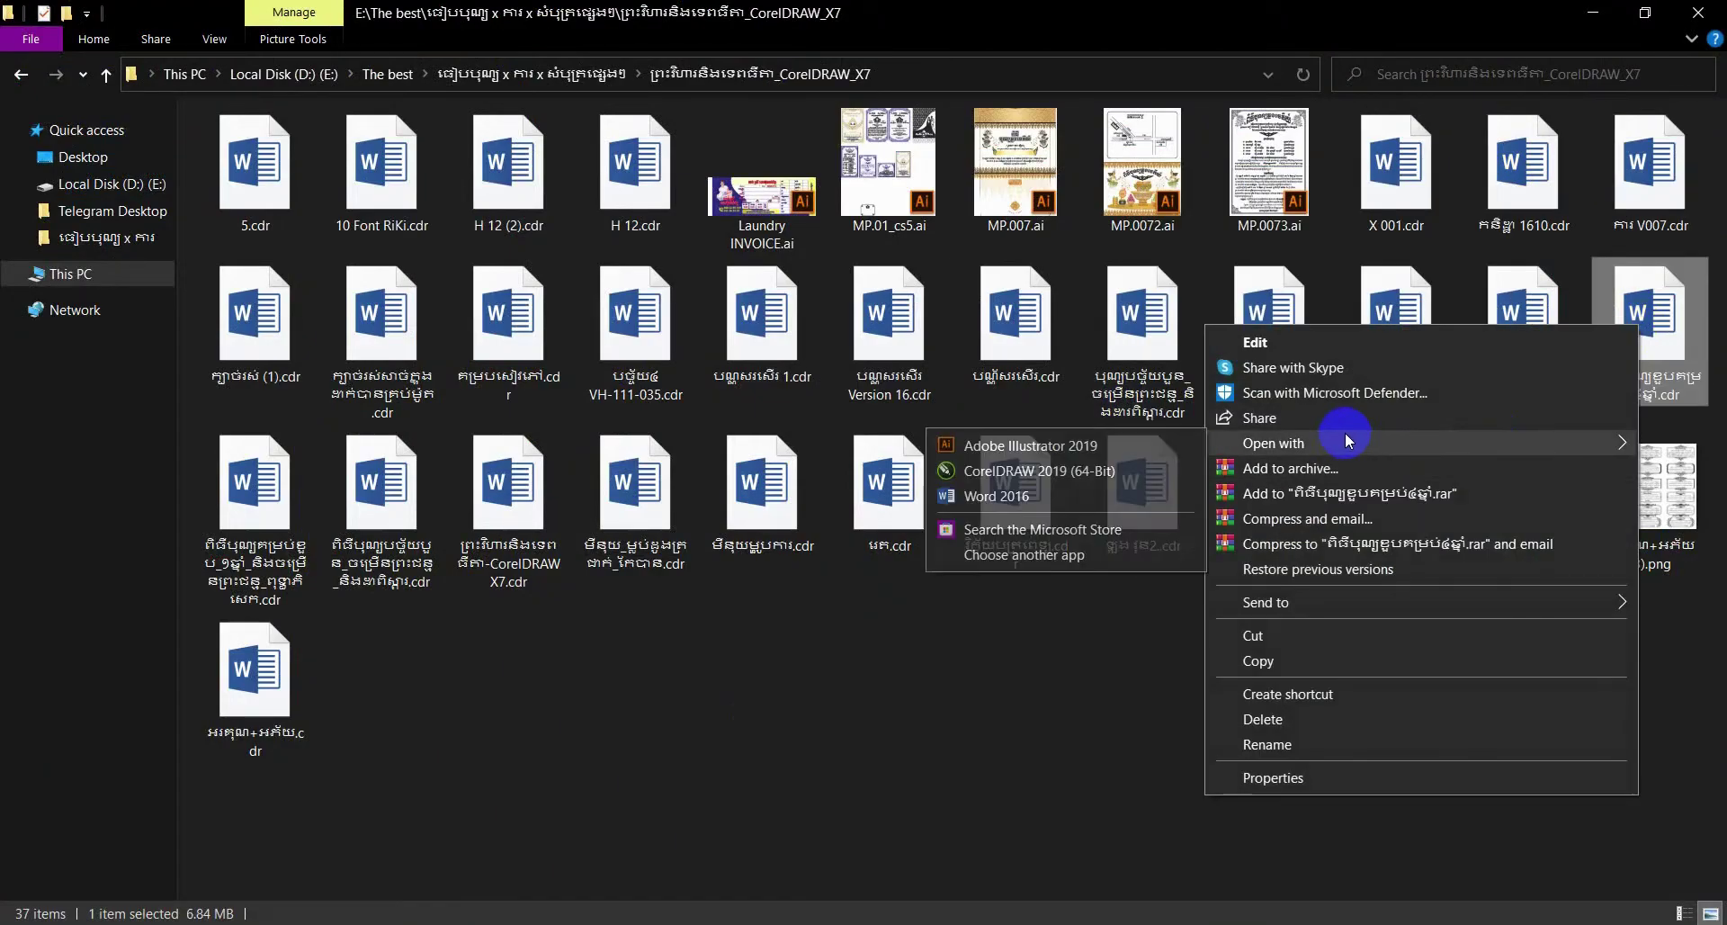
left_click(1056, 470)
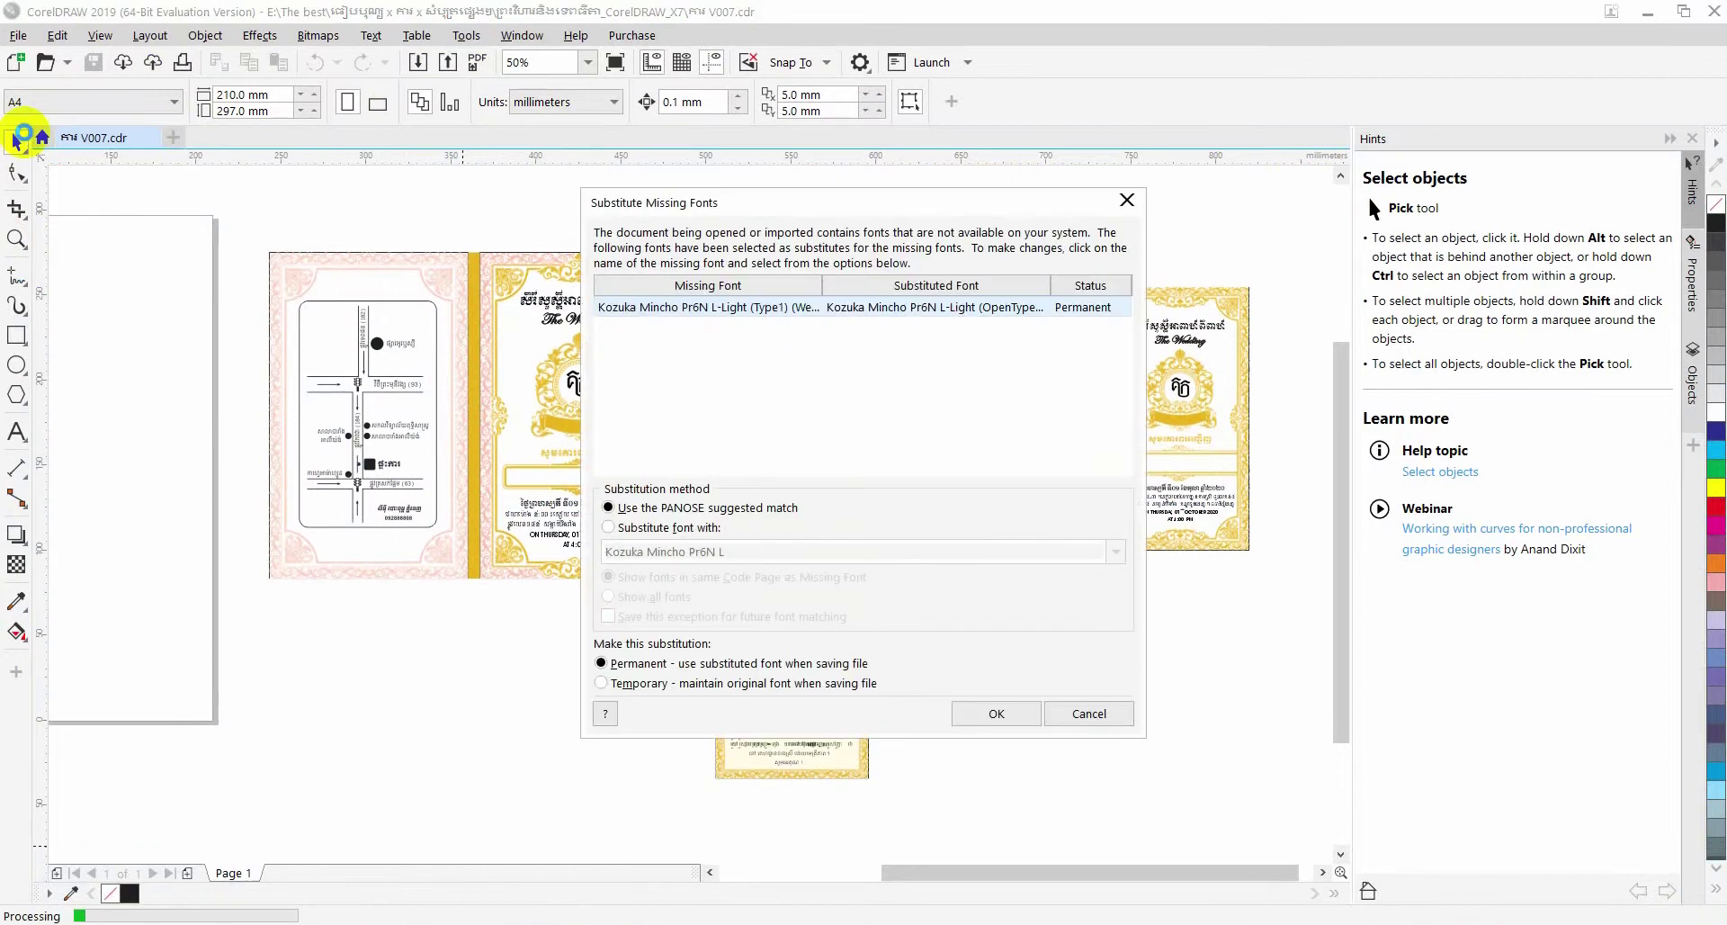
left_click(996, 713)
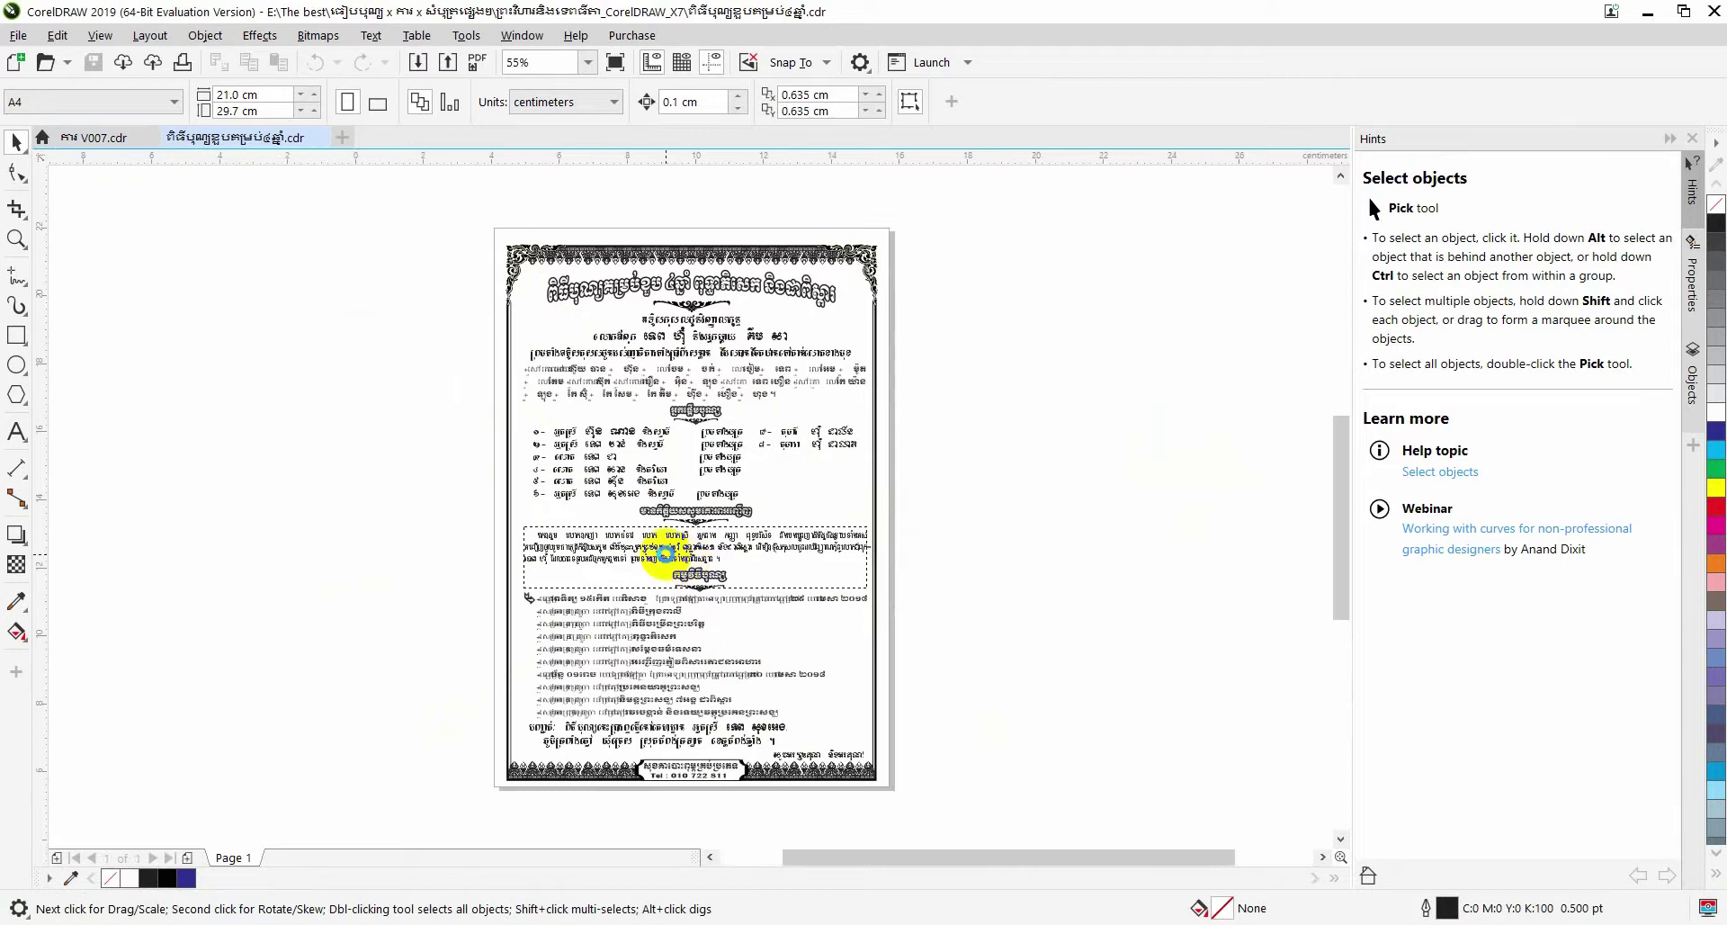
Zoom in on the guest list to 200% and back out to the full page.
scroll(663, 553, "up", 3)
scroll(686, 531, "down", 1)
scroll(702, 401, "up", 3)
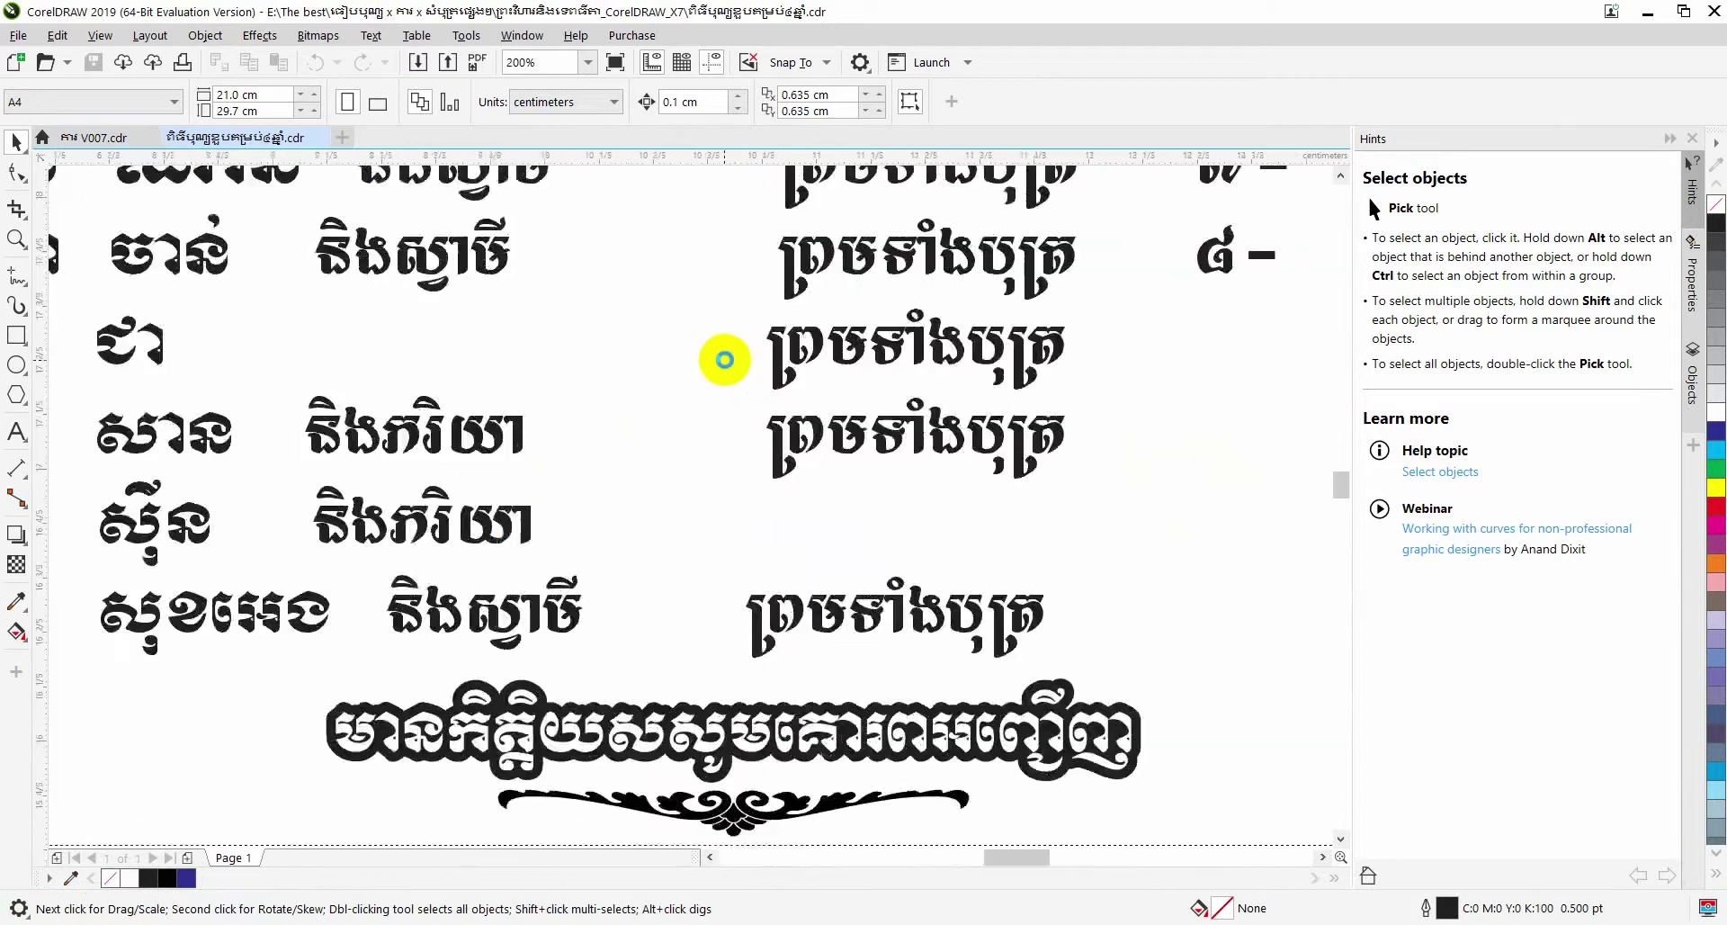
scroll(724, 360, "down", 2)
scroll(729, 356, "down", 2)
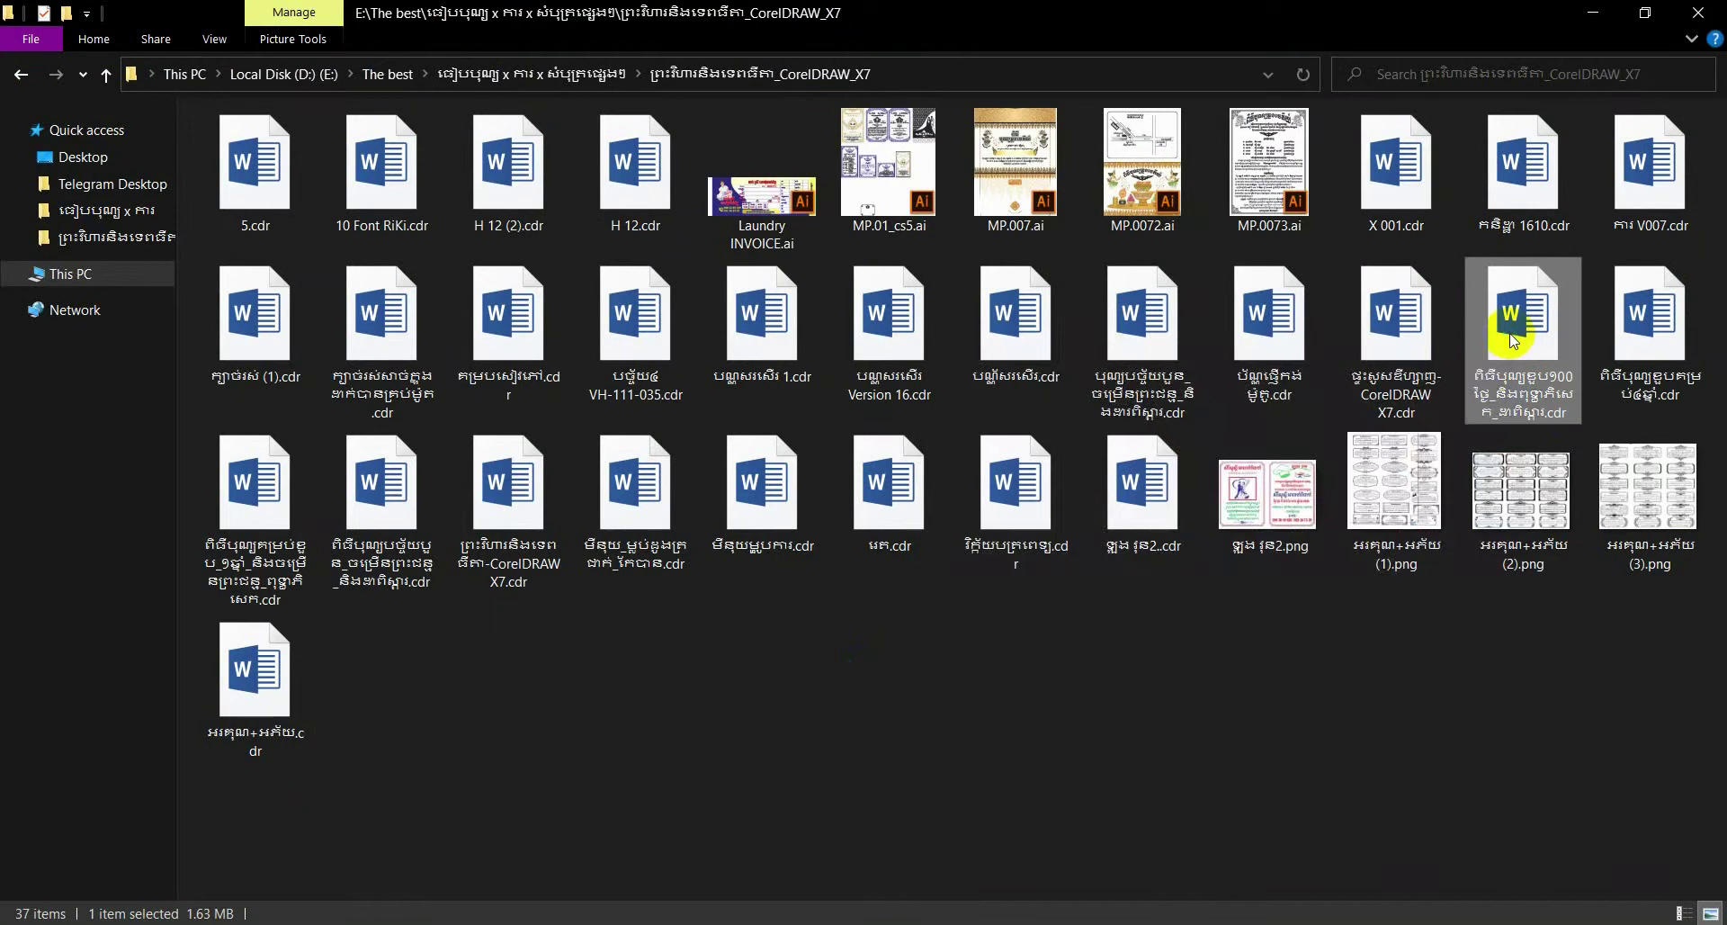
Open the 100-day ceremony invitation .cdr in CorelDRAW 2019.
right_click(1511, 338)
left_click(1041, 451)
left_click(865, 476)
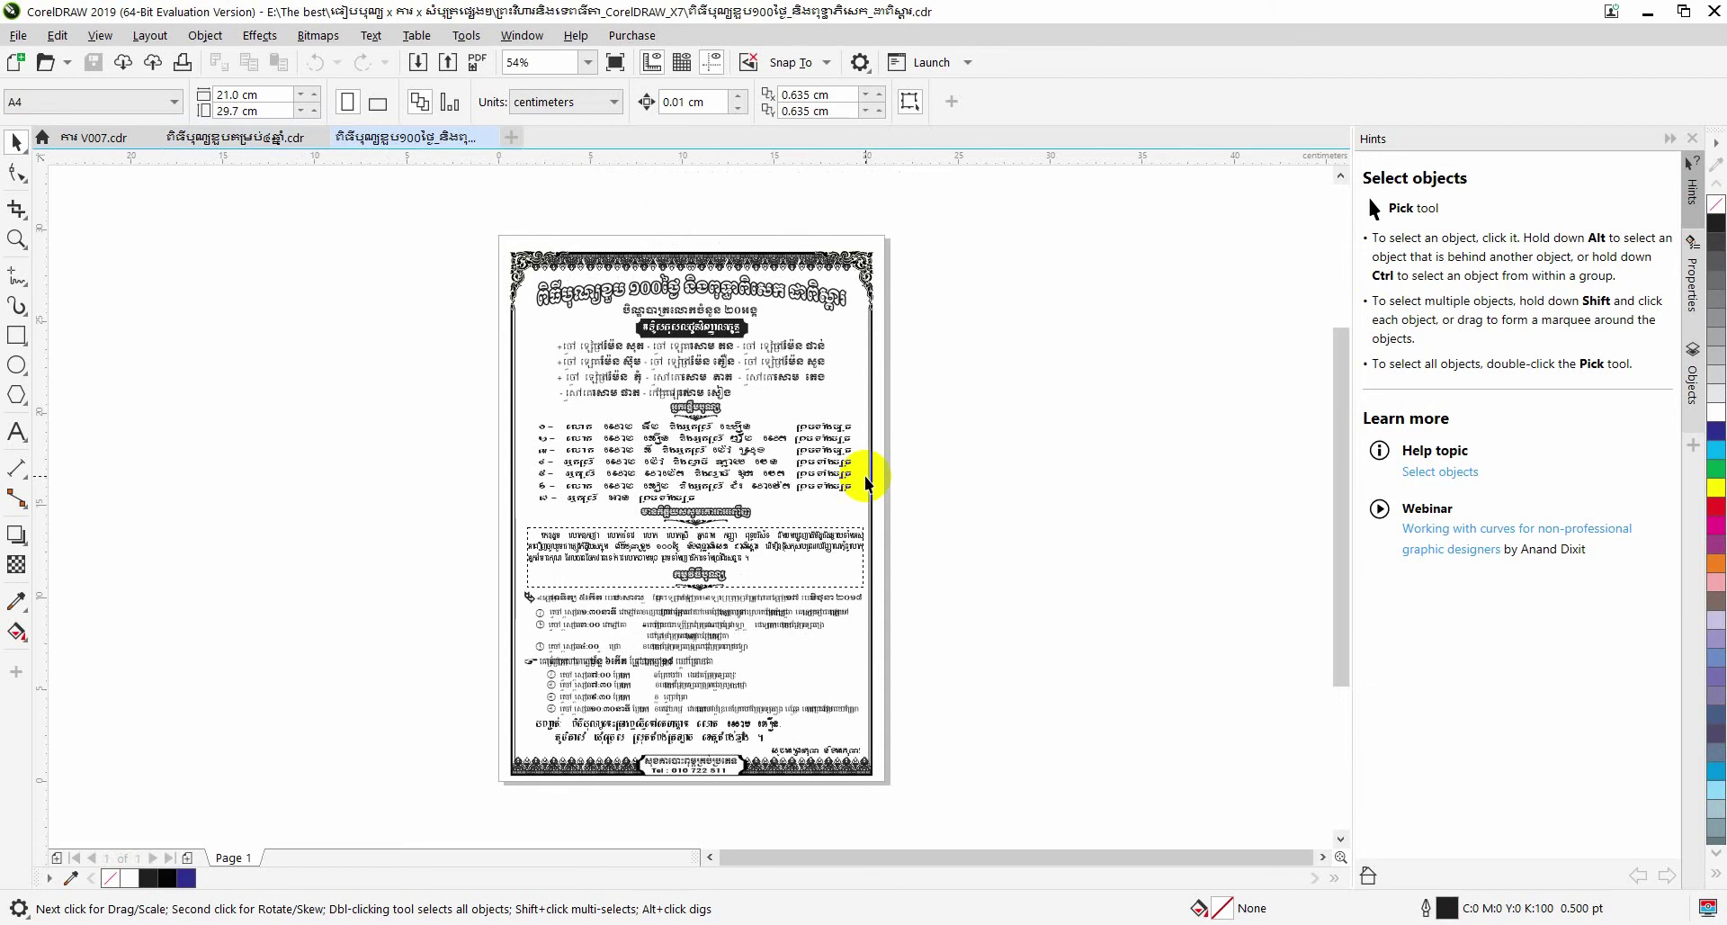
Zoom in and out on its name list, then return to File Explorer.
scroll(713, 490, "up", 3)
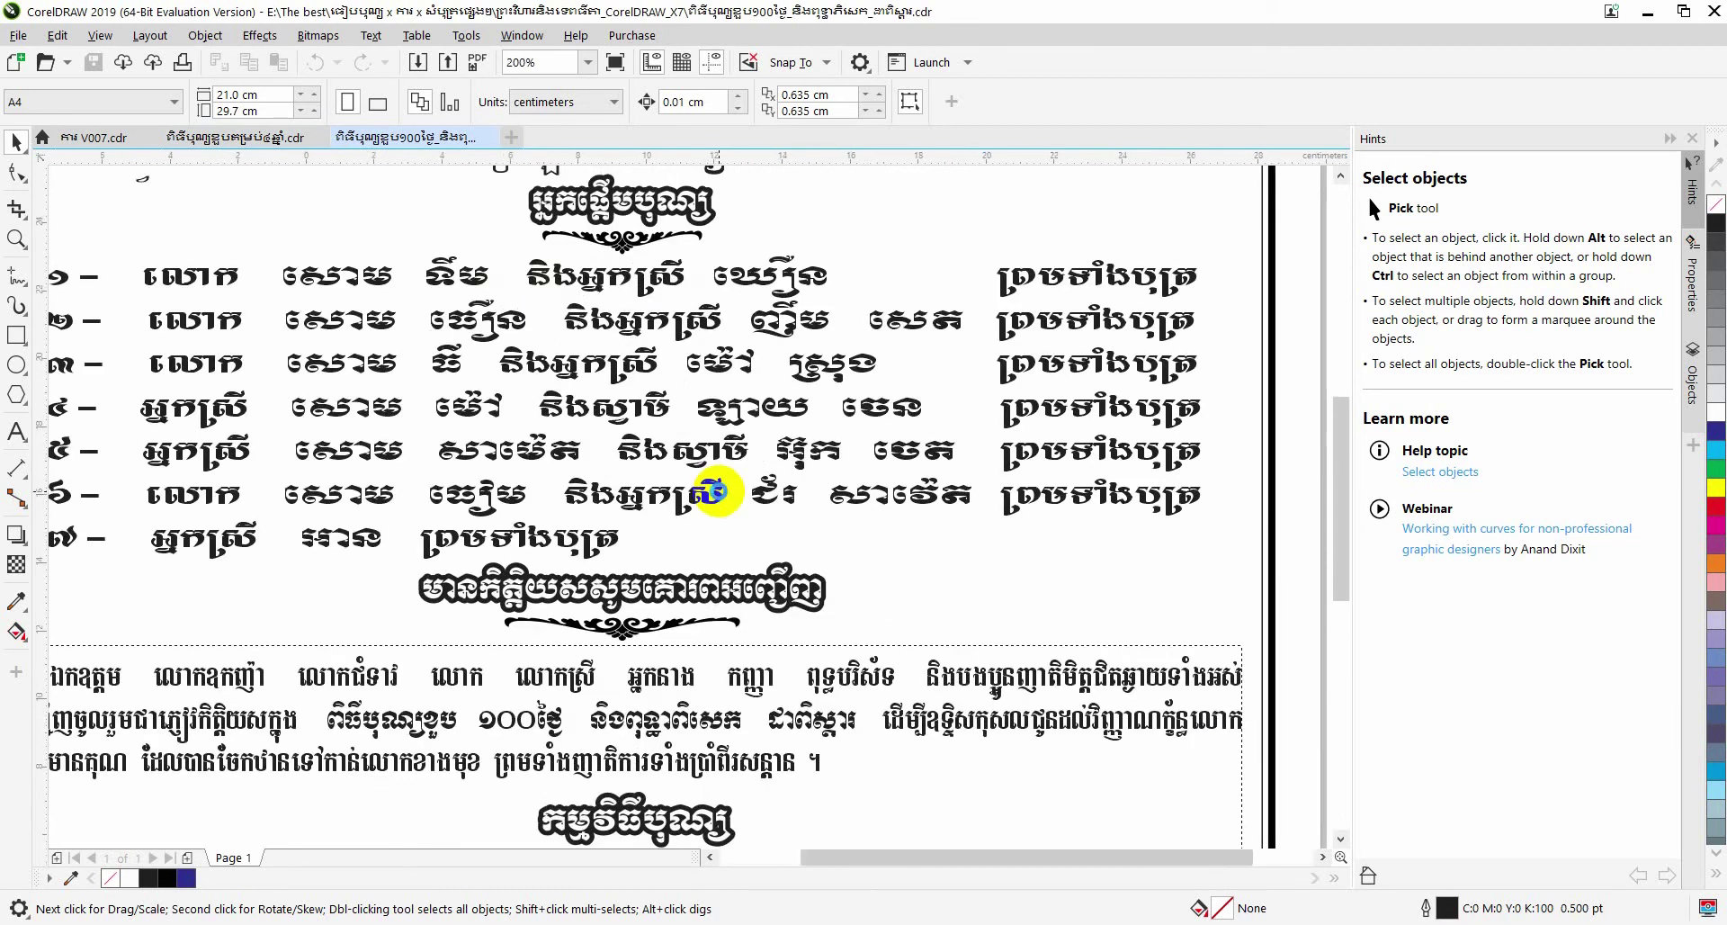
scroll(714, 490, "down", 4)
scroll(715, 494, "up", 3)
scroll(711, 504, "down", 5)
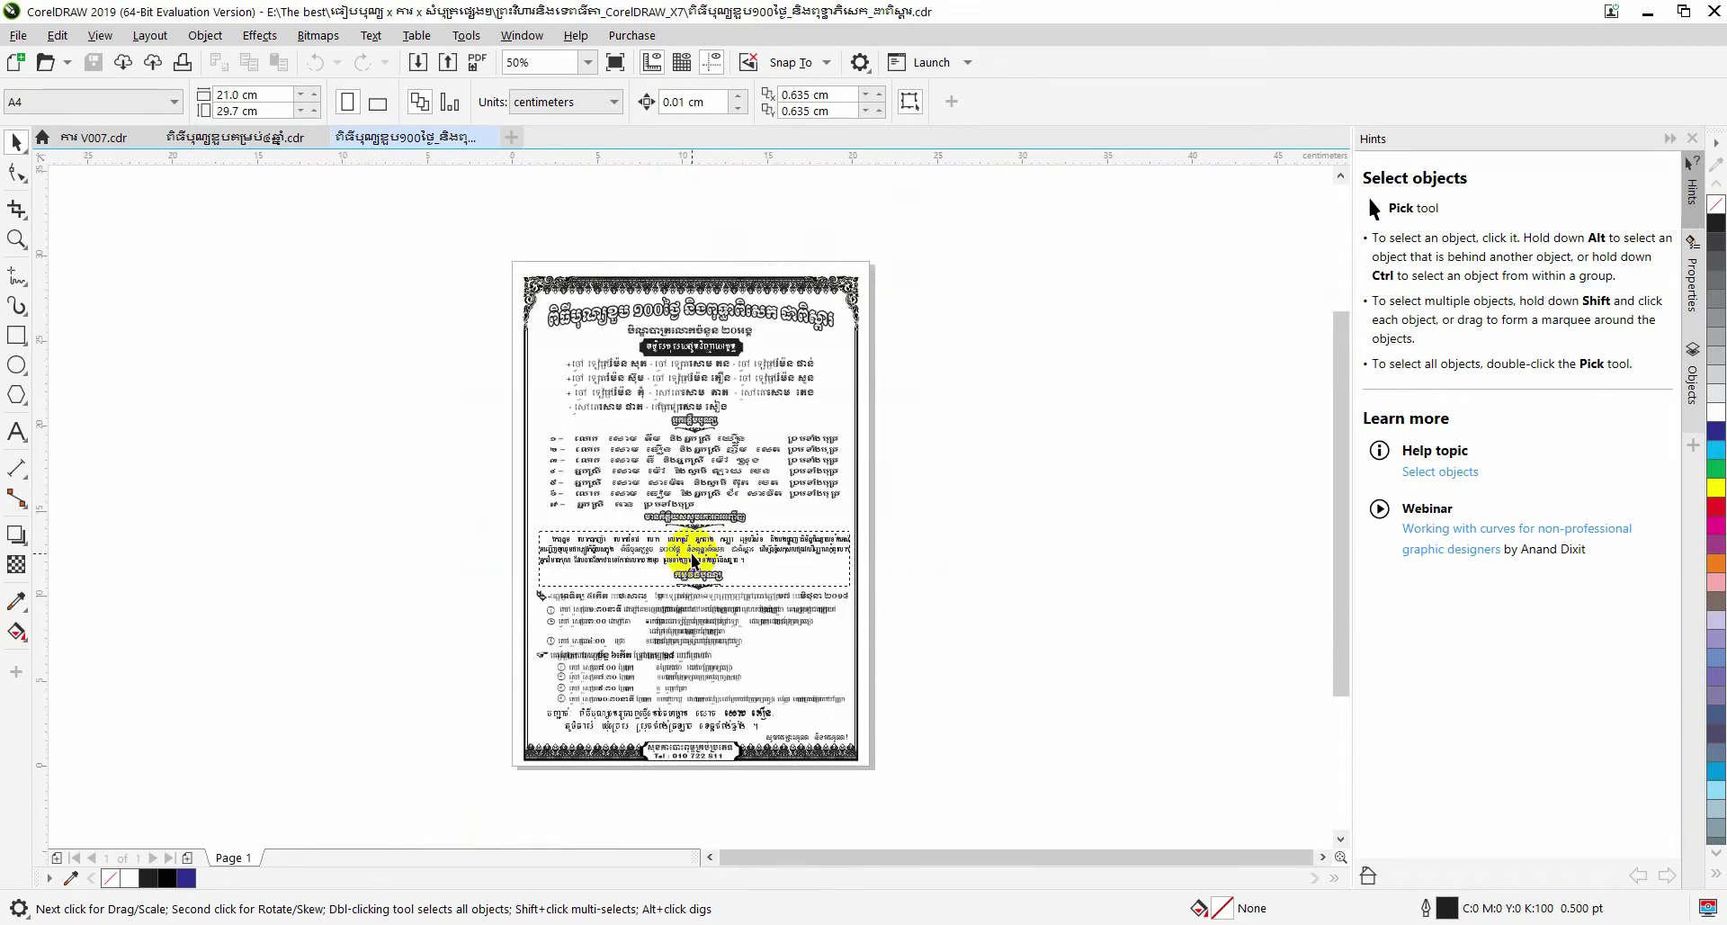
key("alt+Tab")
Open the one-year anniversary invitation, accepting the PANOSE replacement for missing Bauhaus 93.
right_click(270, 520)
mouse_move(81, 164)
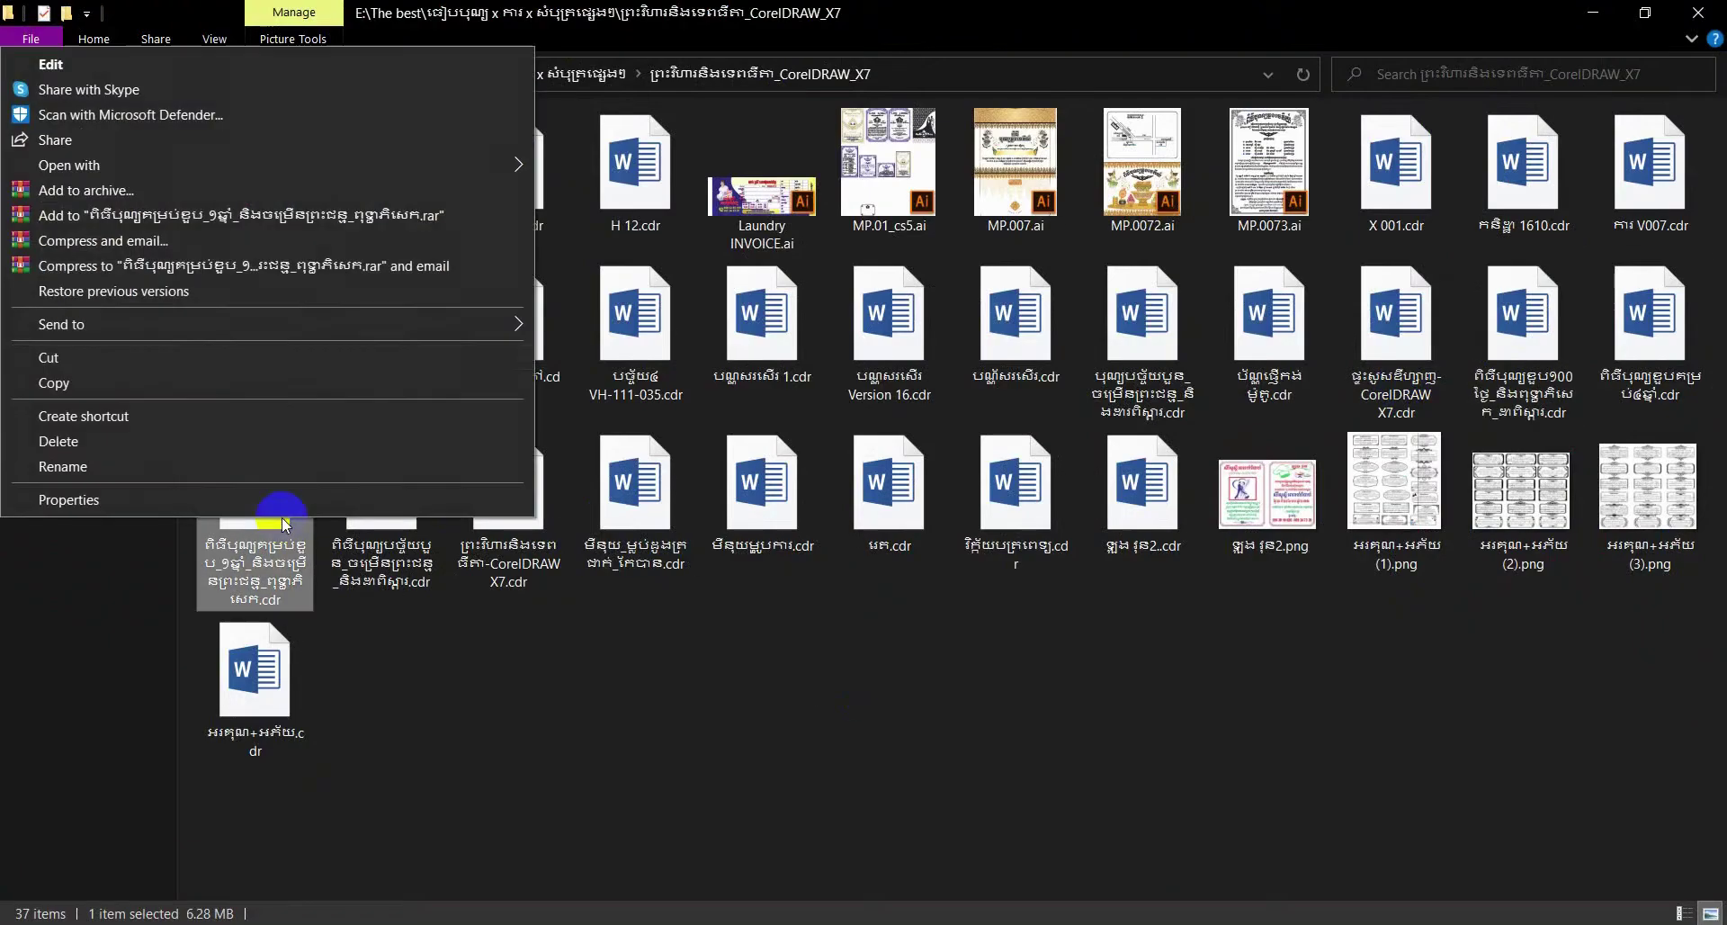
left_click(585, 193)
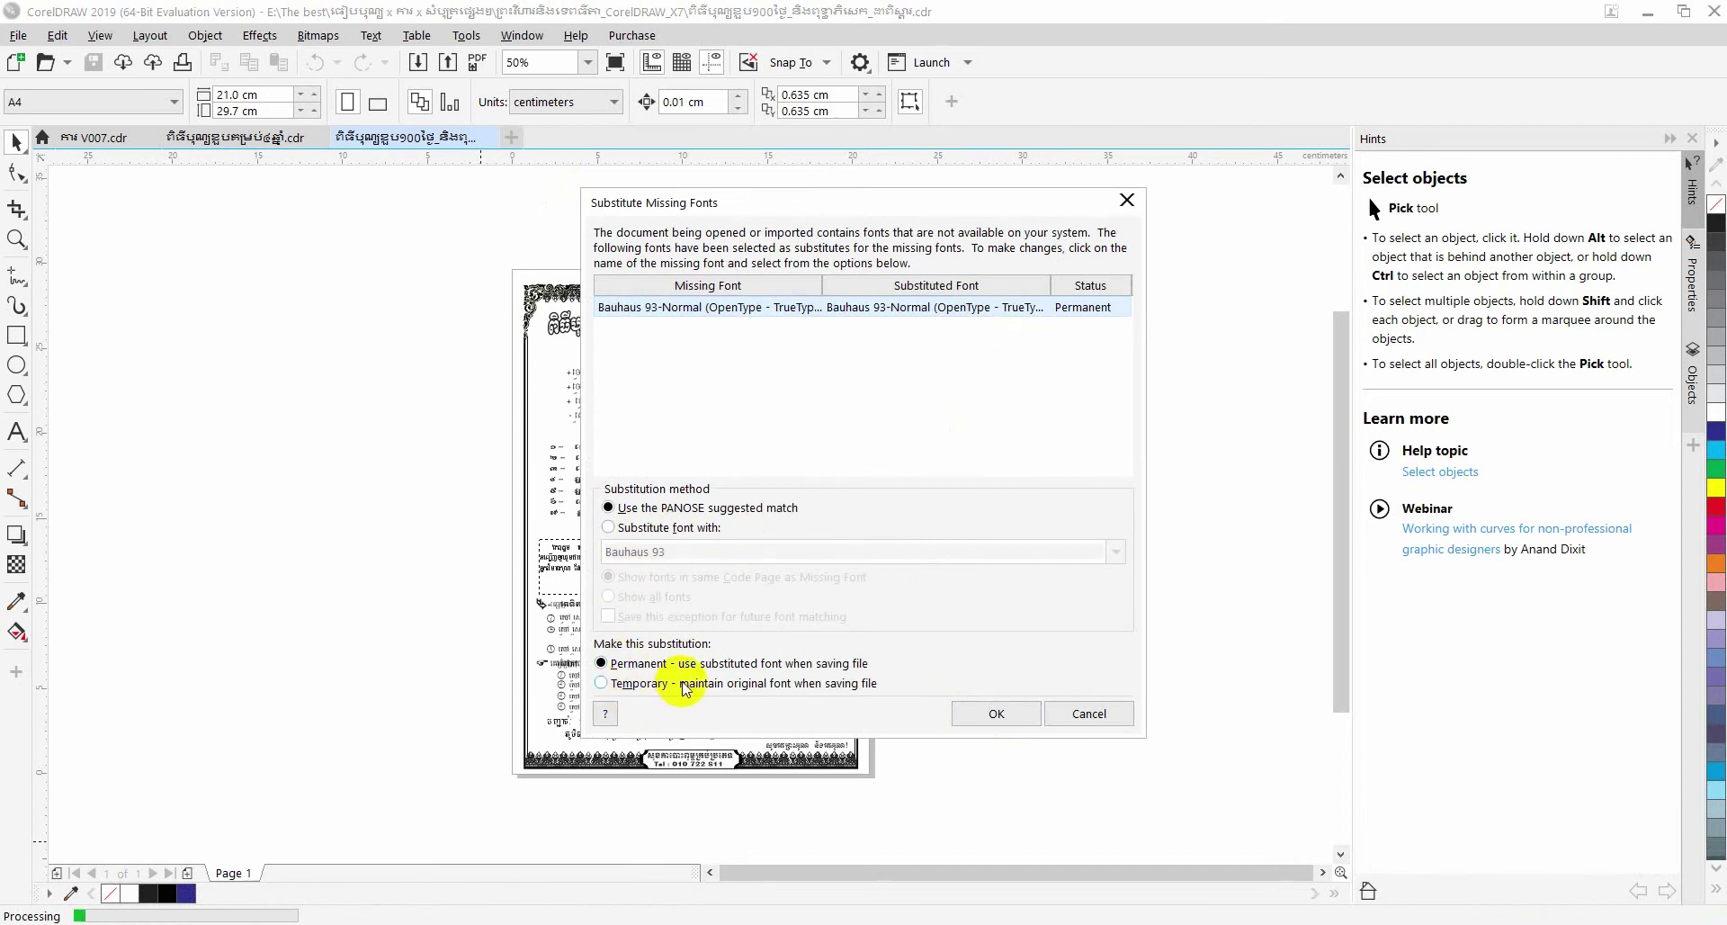
left_click(655, 528)
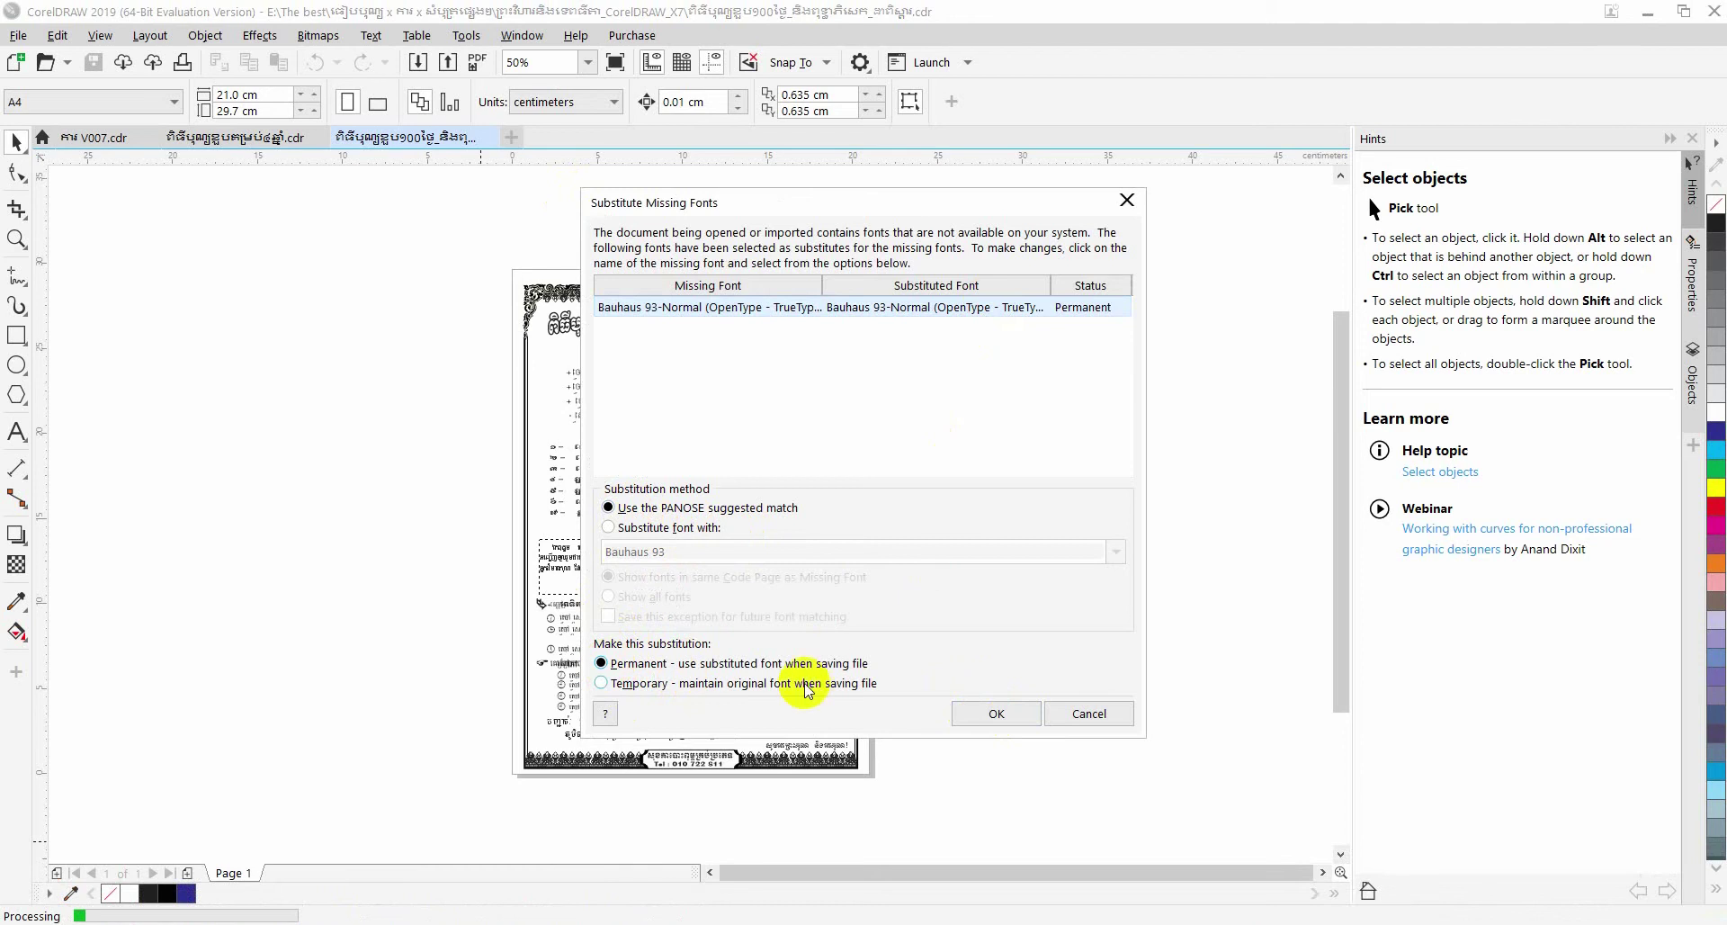
left_click(1004, 706)
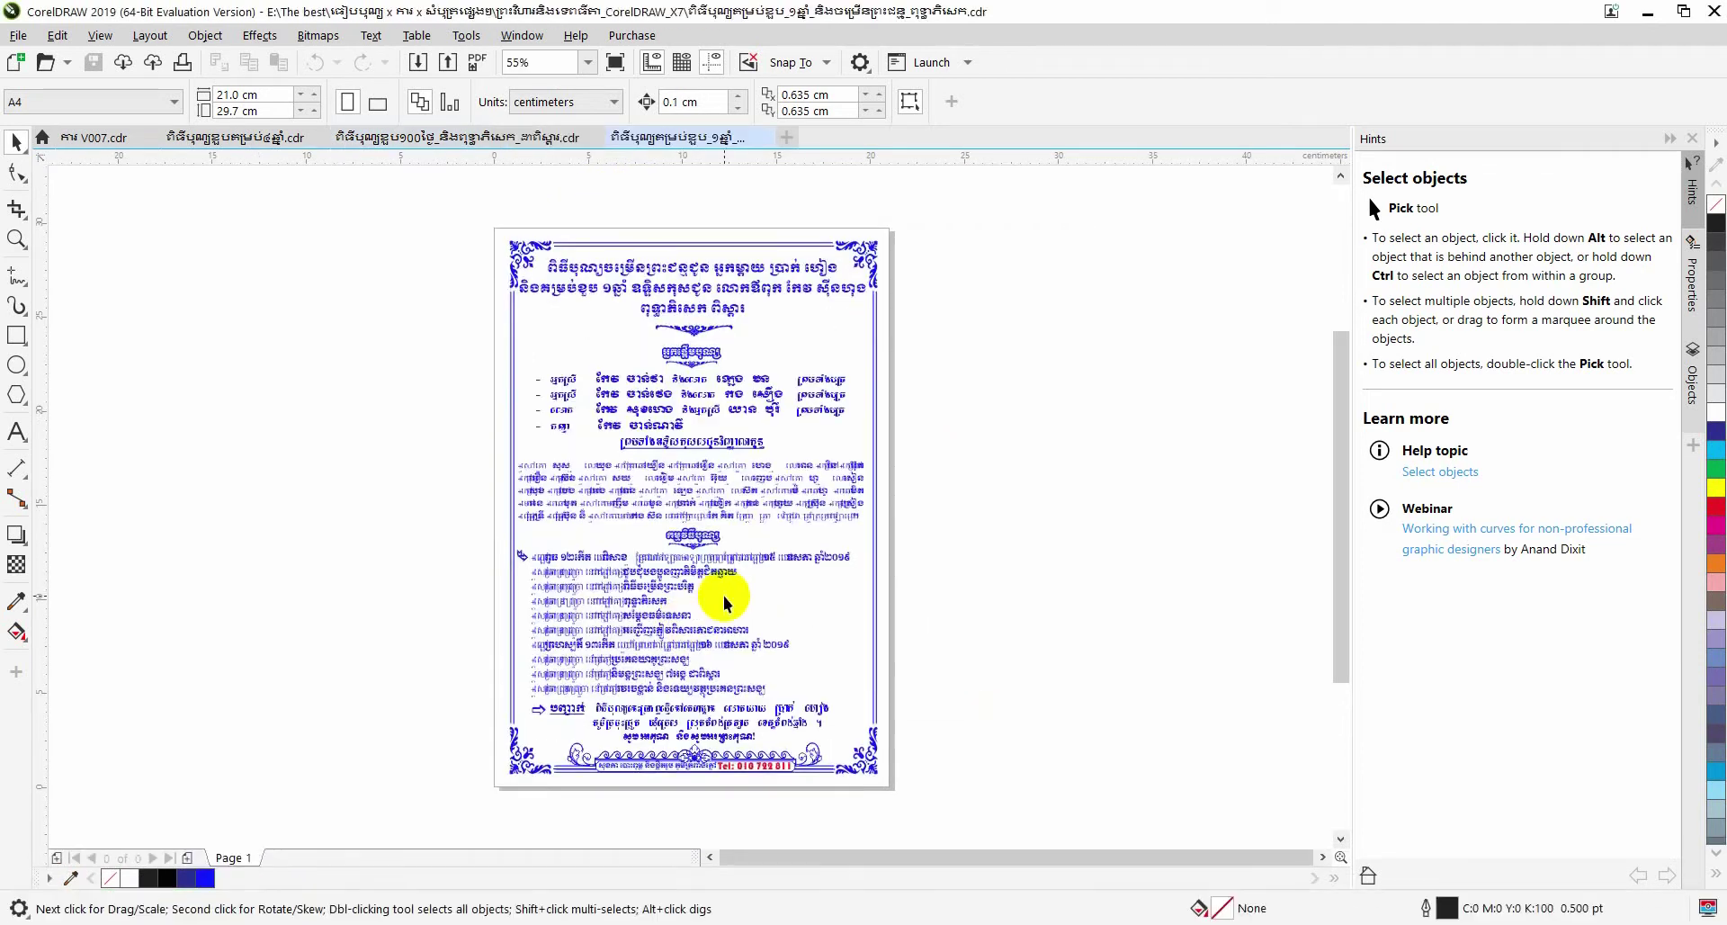
Zoom in and out to inspect the blue anniversary invitation.
scroll(724, 593, "up", 2)
scroll(727, 594, "up", 2)
scroll(789, 564, "down", 4)
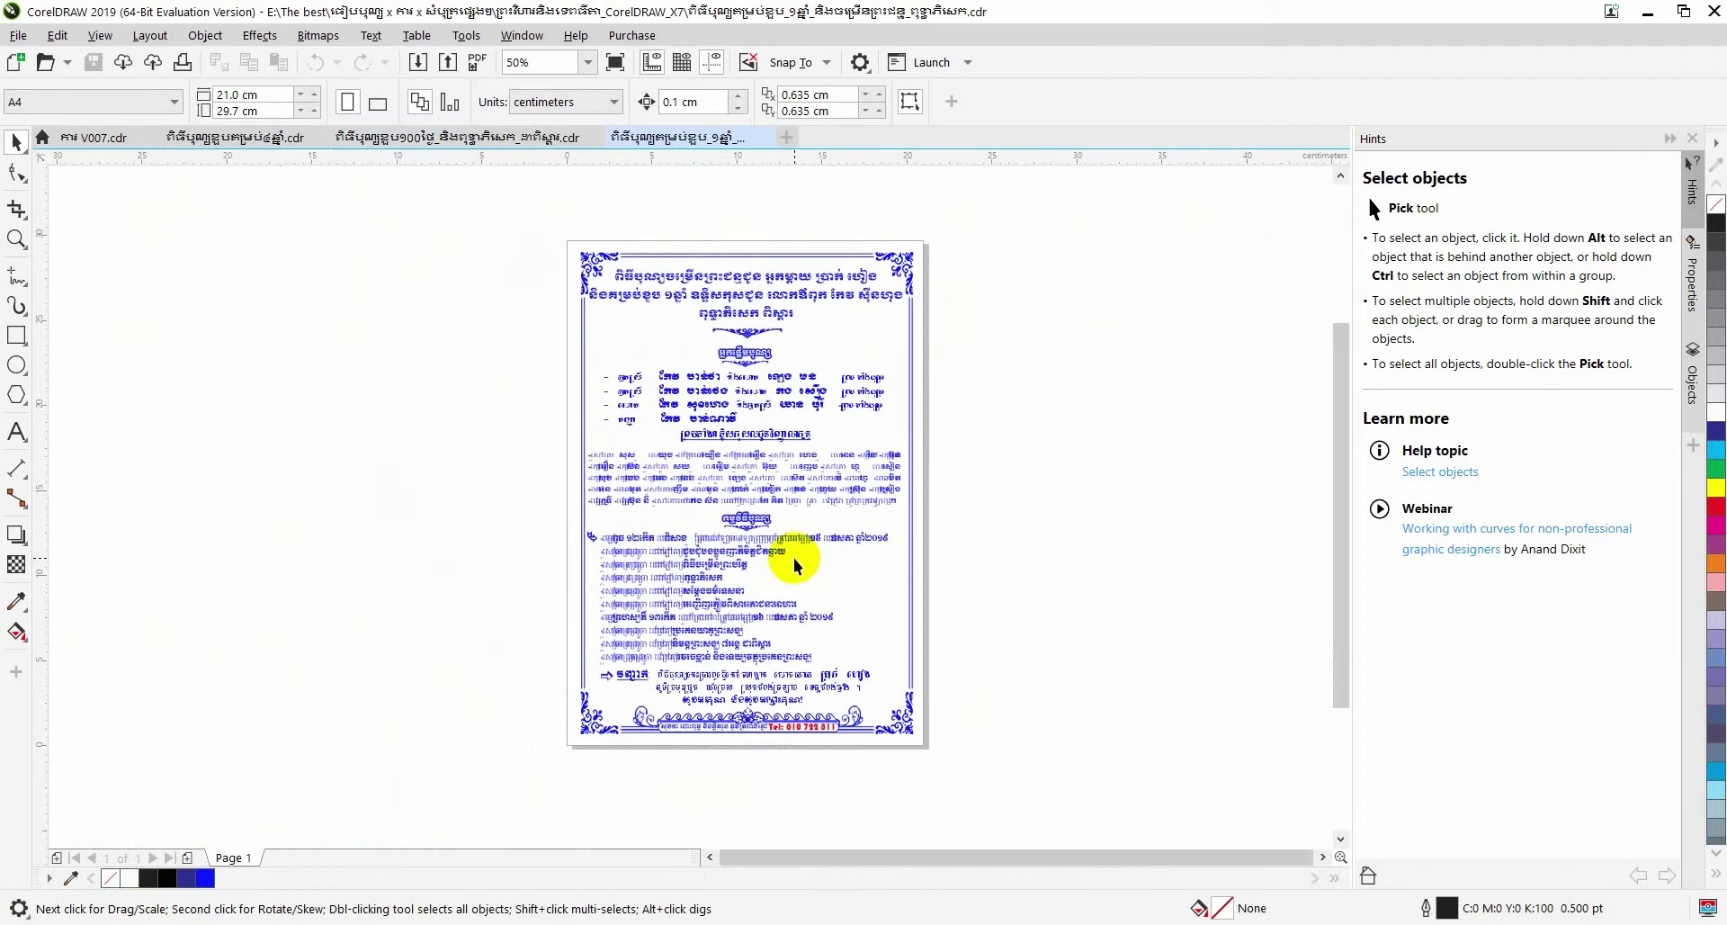
scroll(810, 567, "up", 2)
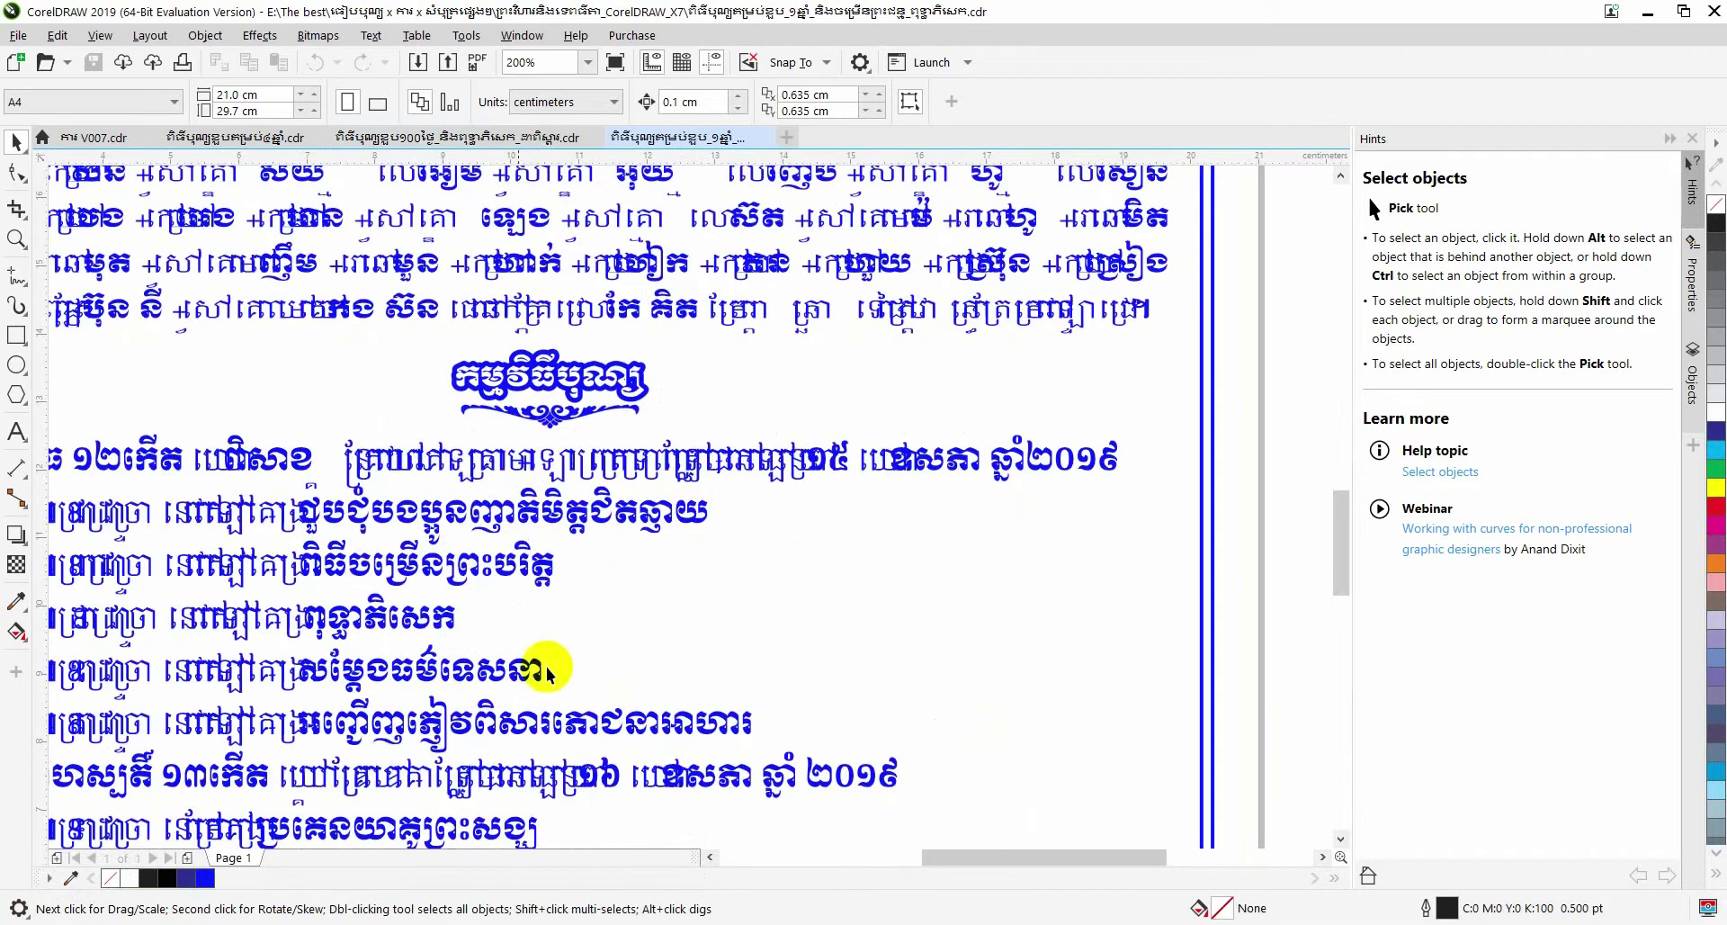
scroll(551, 663, "down", 2)
scroll(636, 583, "up", 1)
scroll(636, 583, "down", 1)
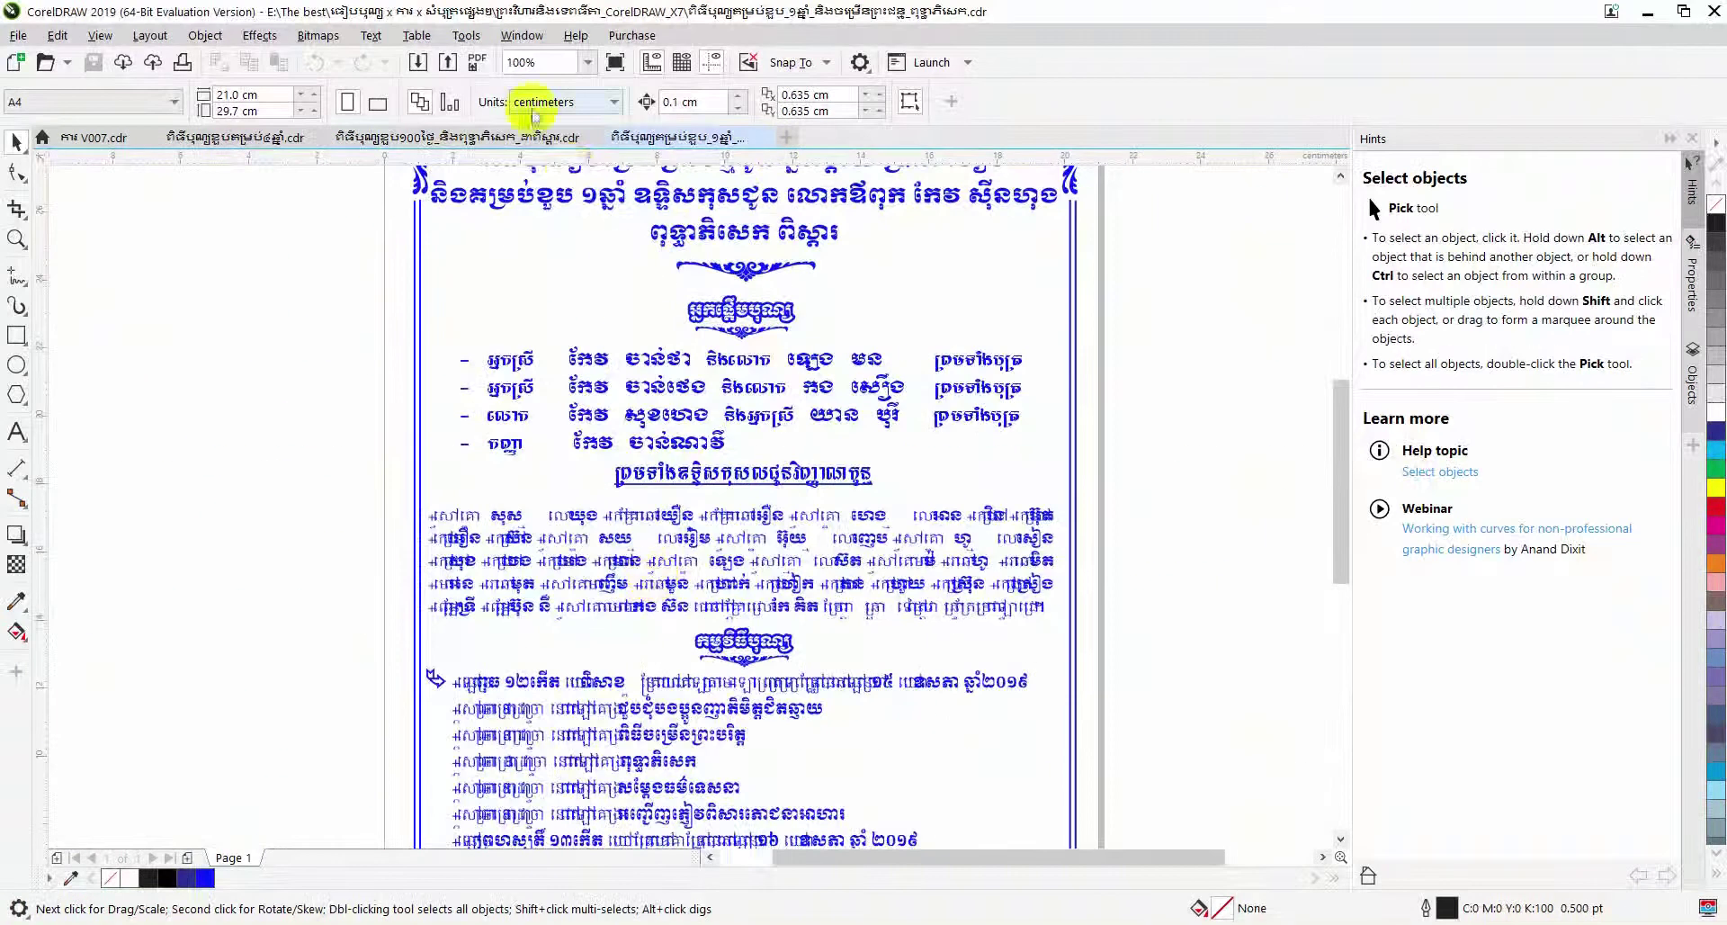
Open the book-cover .cdr design from File Explorer in CorelDRAW 2019.
key("alt+Tab")
left_click(423, 508)
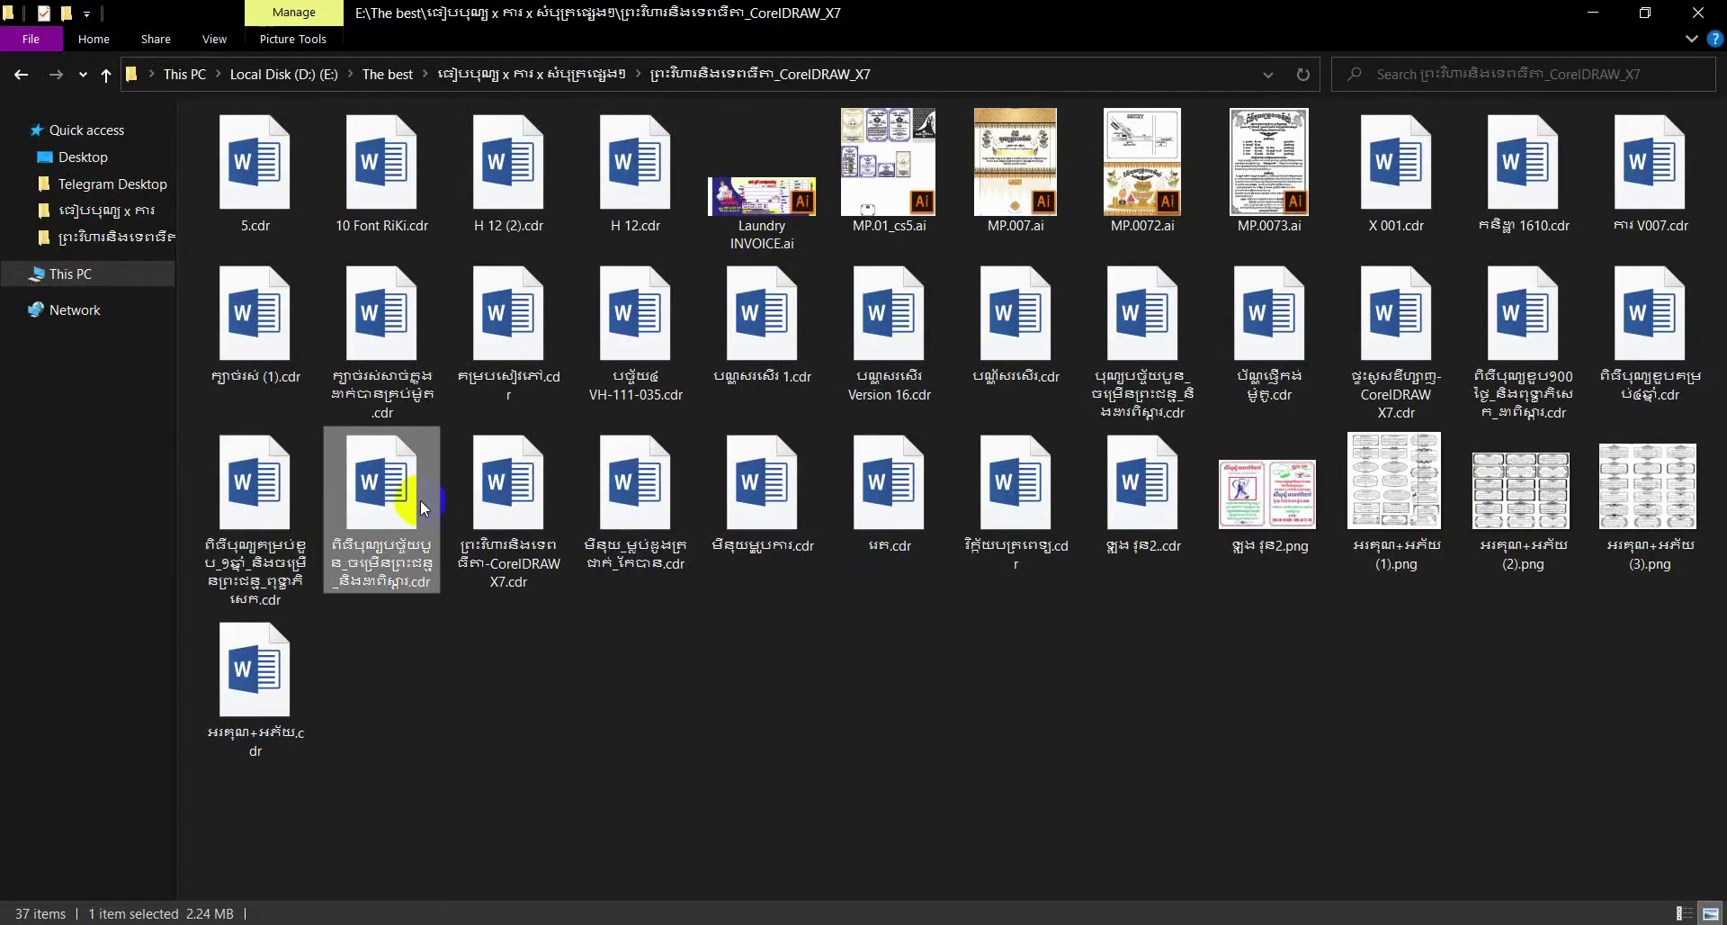
right_click(513, 322)
mouse_move(196, 596)
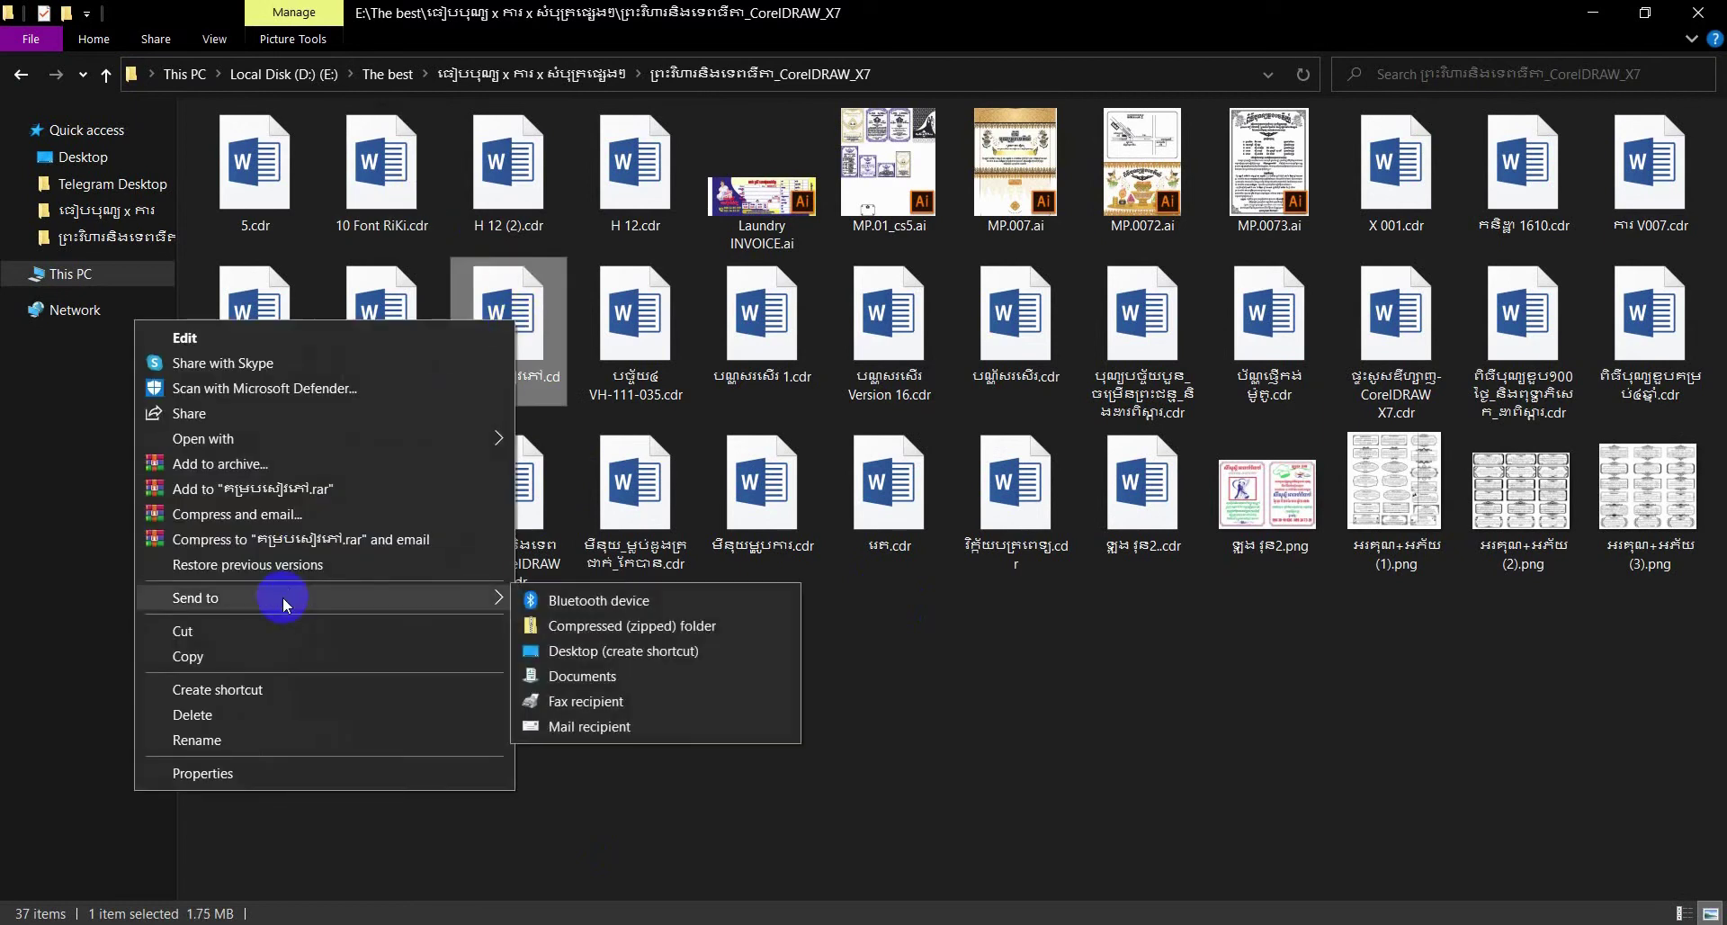
mouse_move(203, 439)
left_click(594, 472)
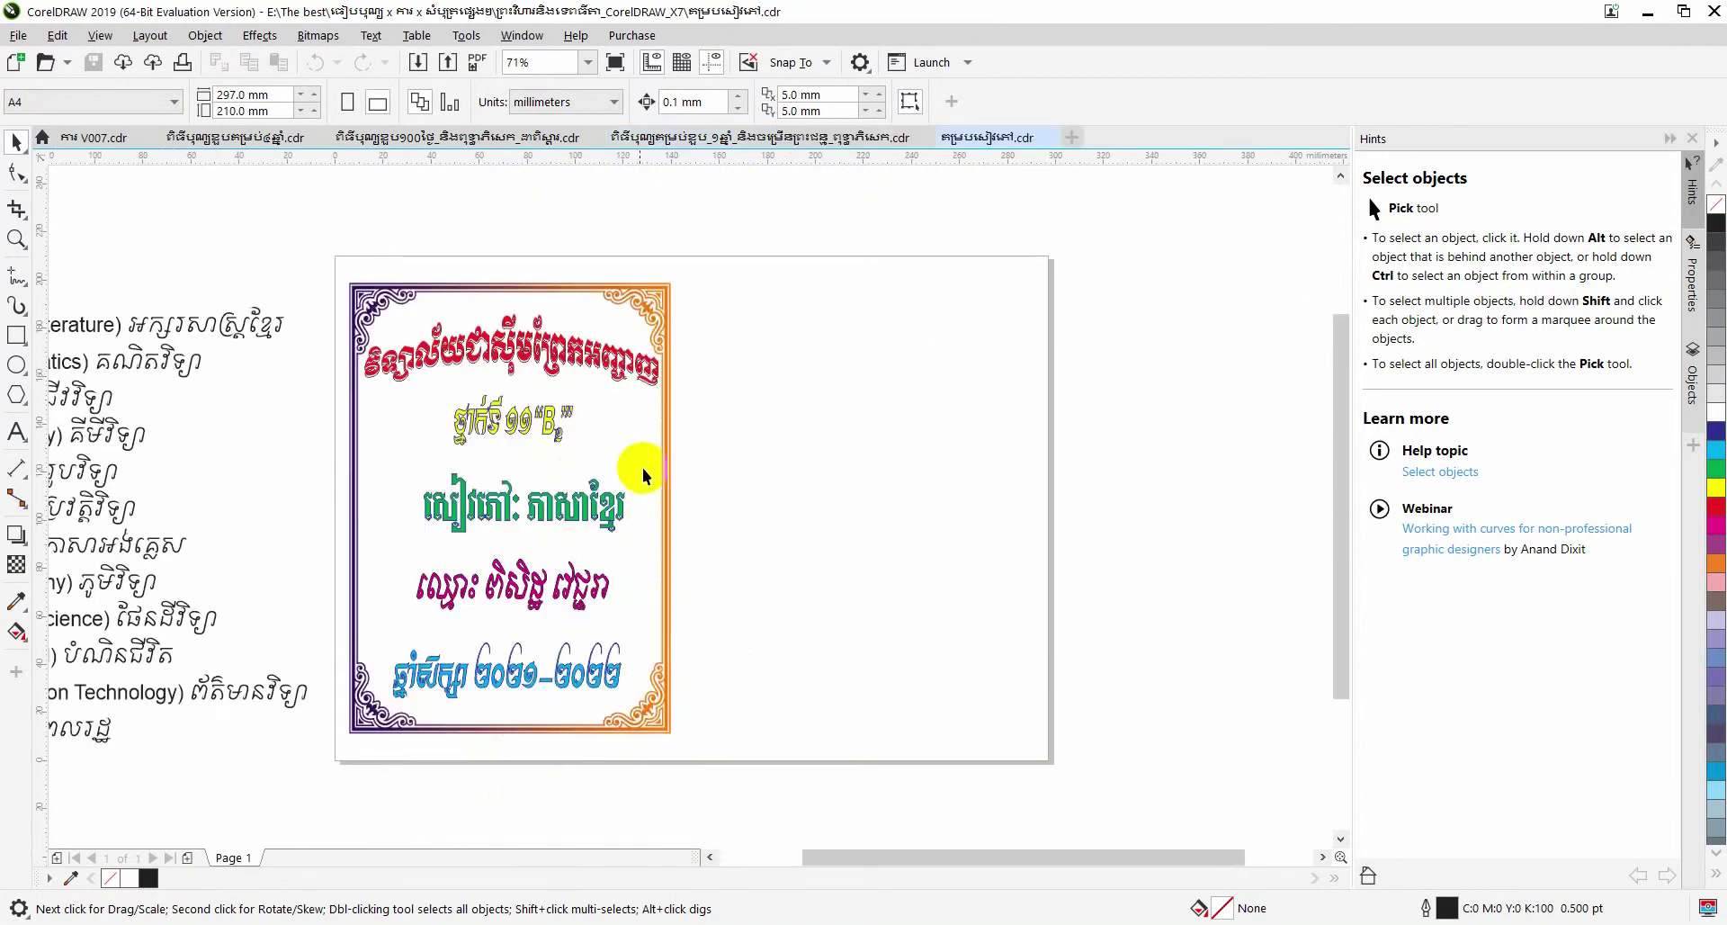
Move all objects right so the subject list and cover sit on the page.
left_click_drag(889, 857, 809, 857)
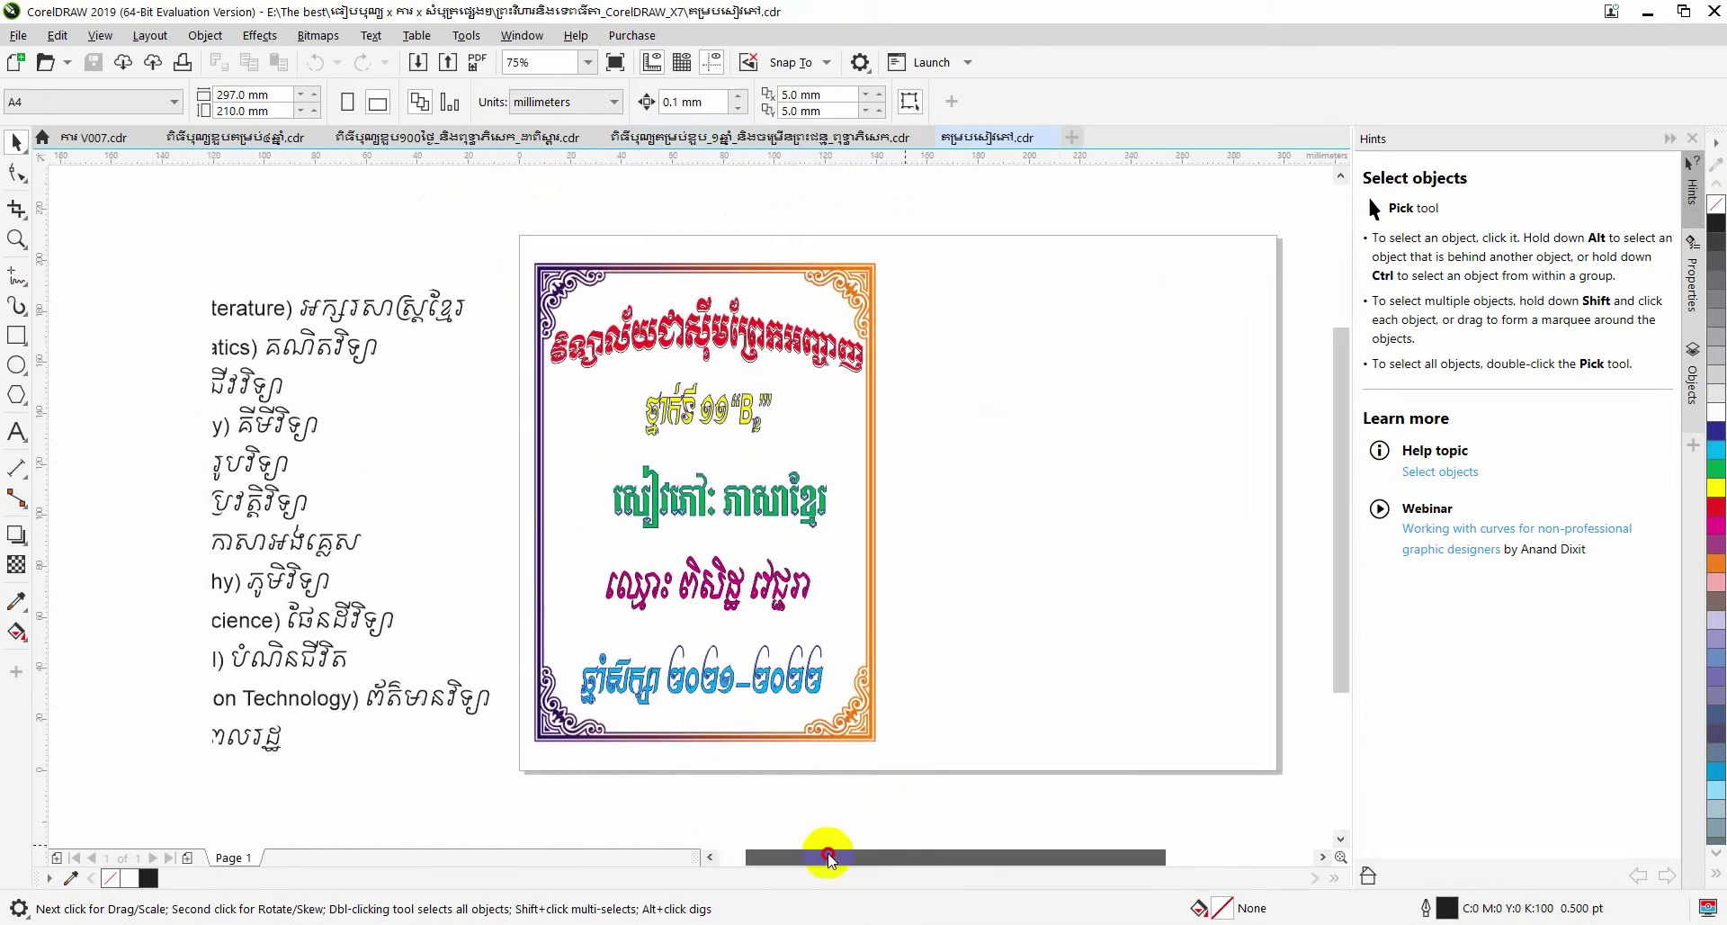
key("ctrl+a")
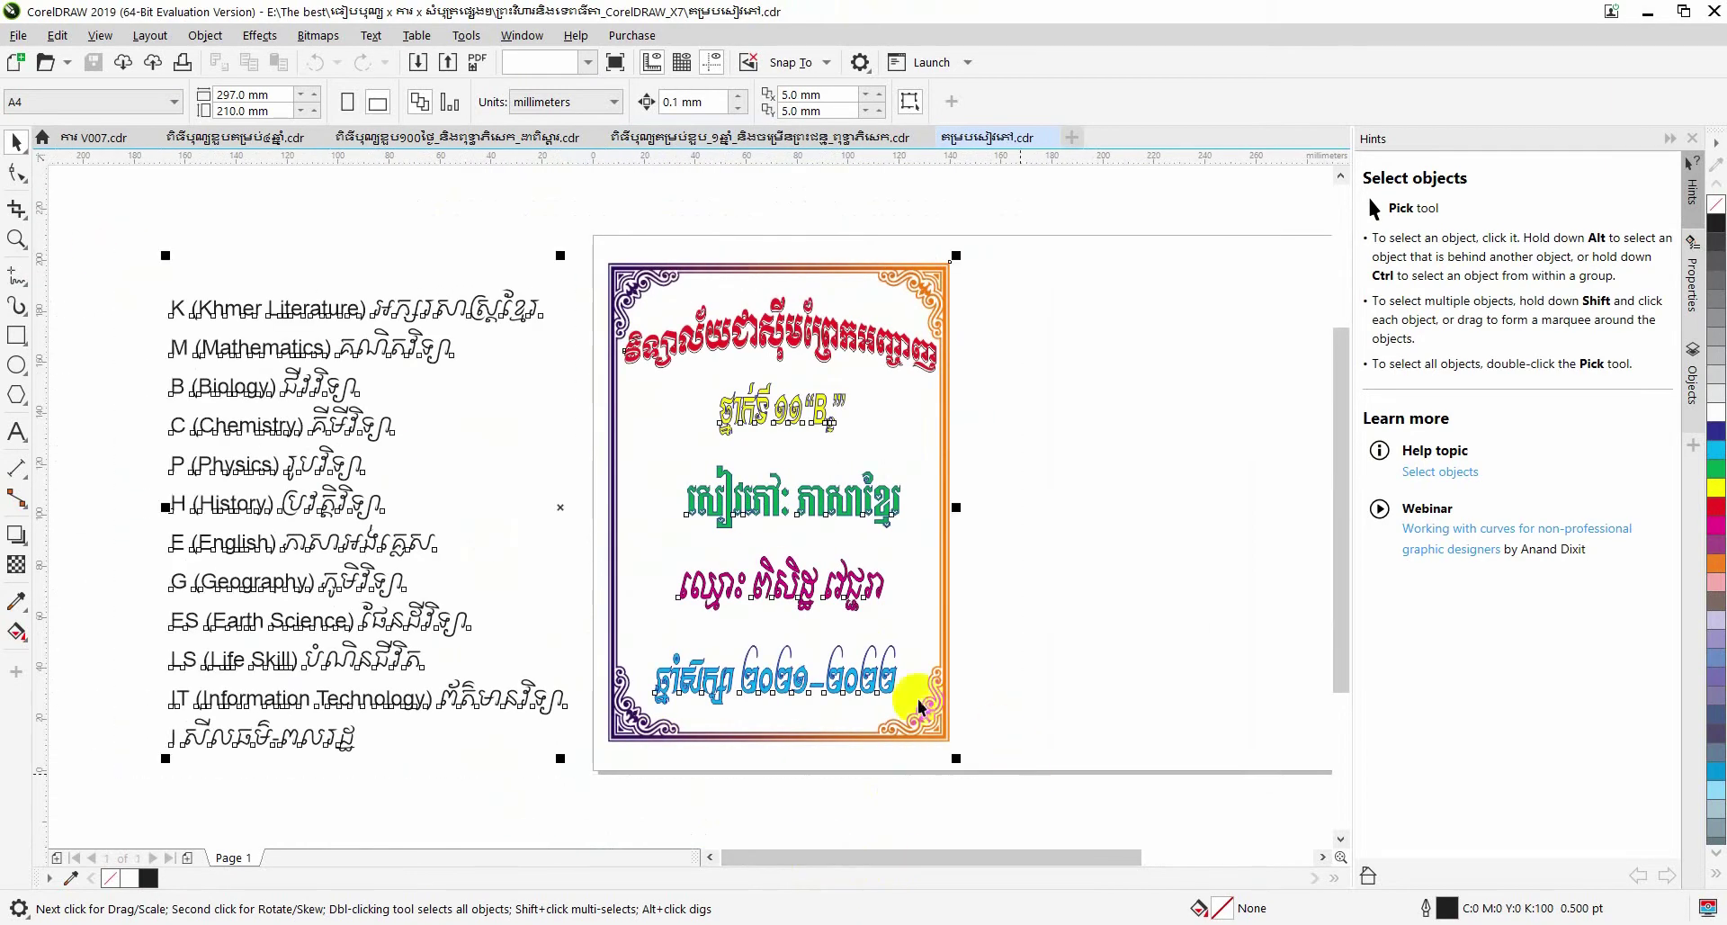
left_click_drag(1022, 694, 1072, 597)
left_click_drag(752, 867, 810, 867)
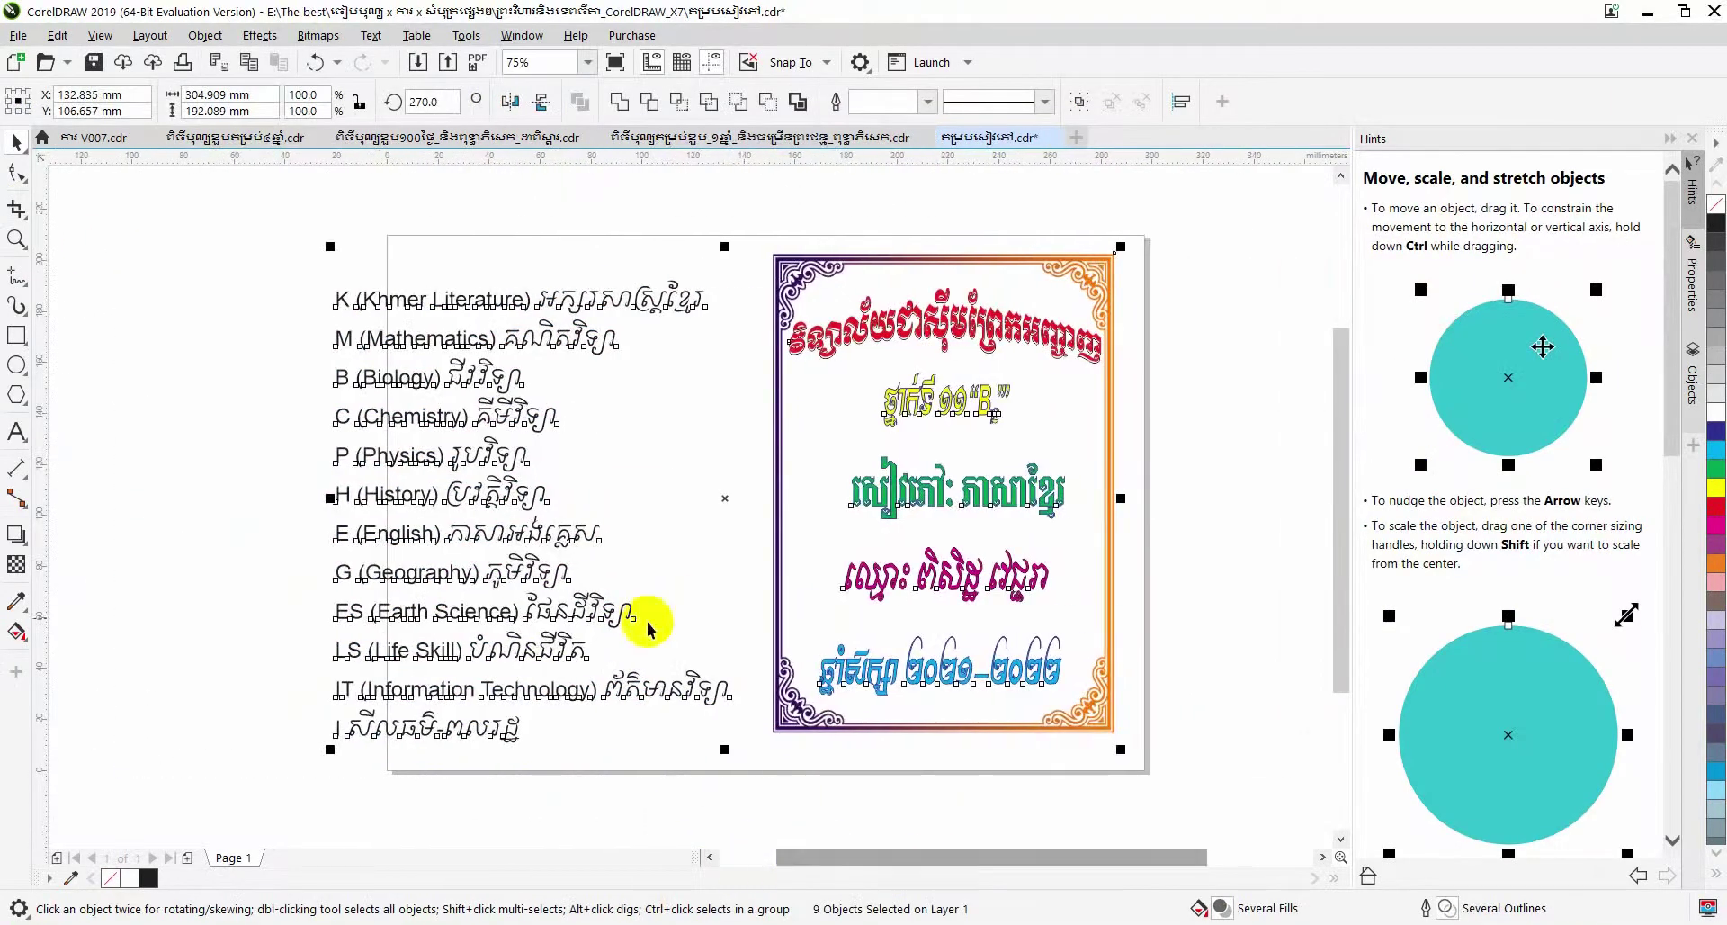
left_click_drag(648, 617, 709, 617)
left_click(1250, 270)
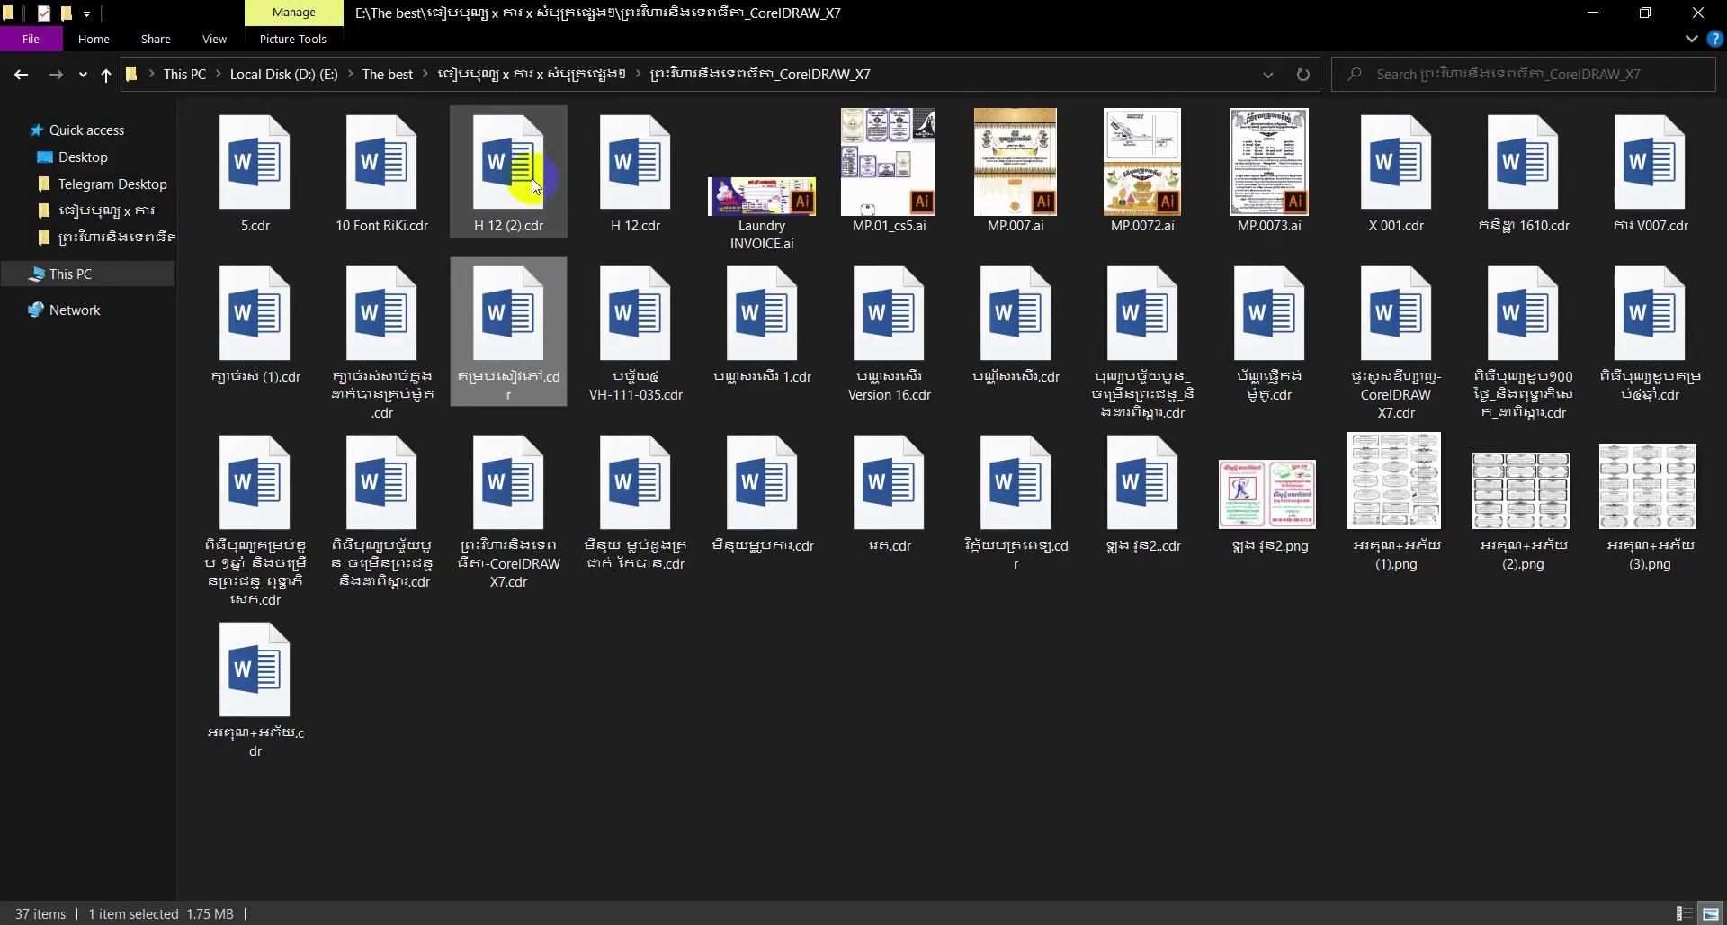
right_click(661, 325)
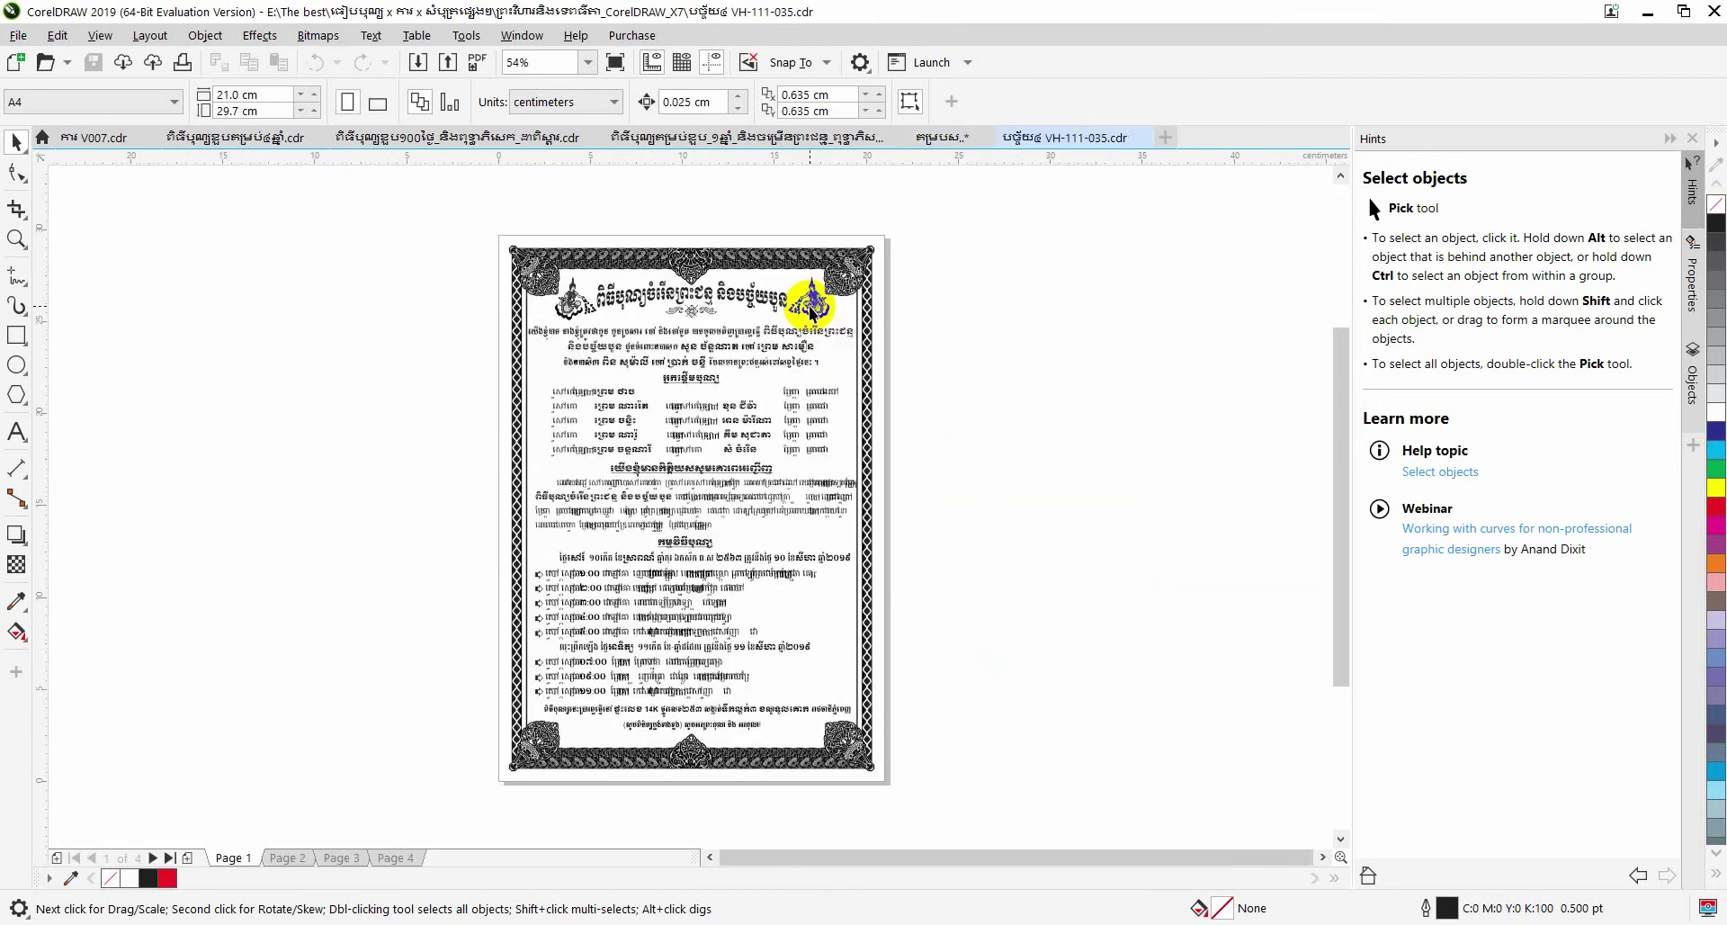
Select the 25-object group and look over outline width, outline style and zoom choices.
scroll(675, 454, "up", 3)
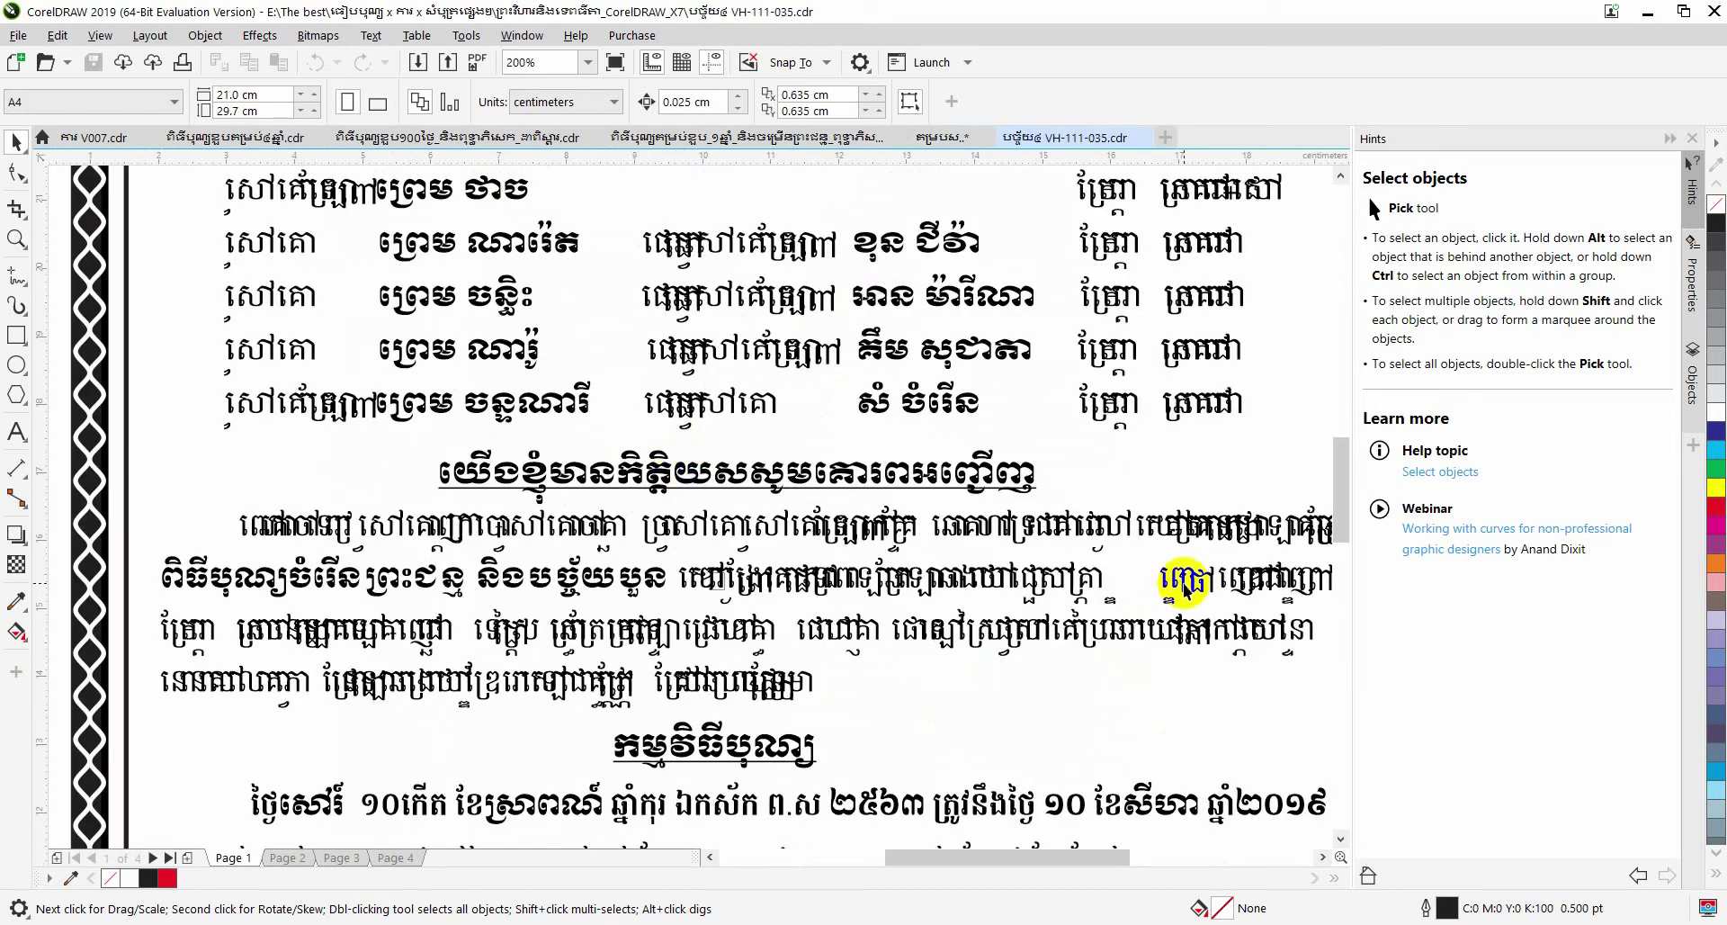
left_click(1236, 585)
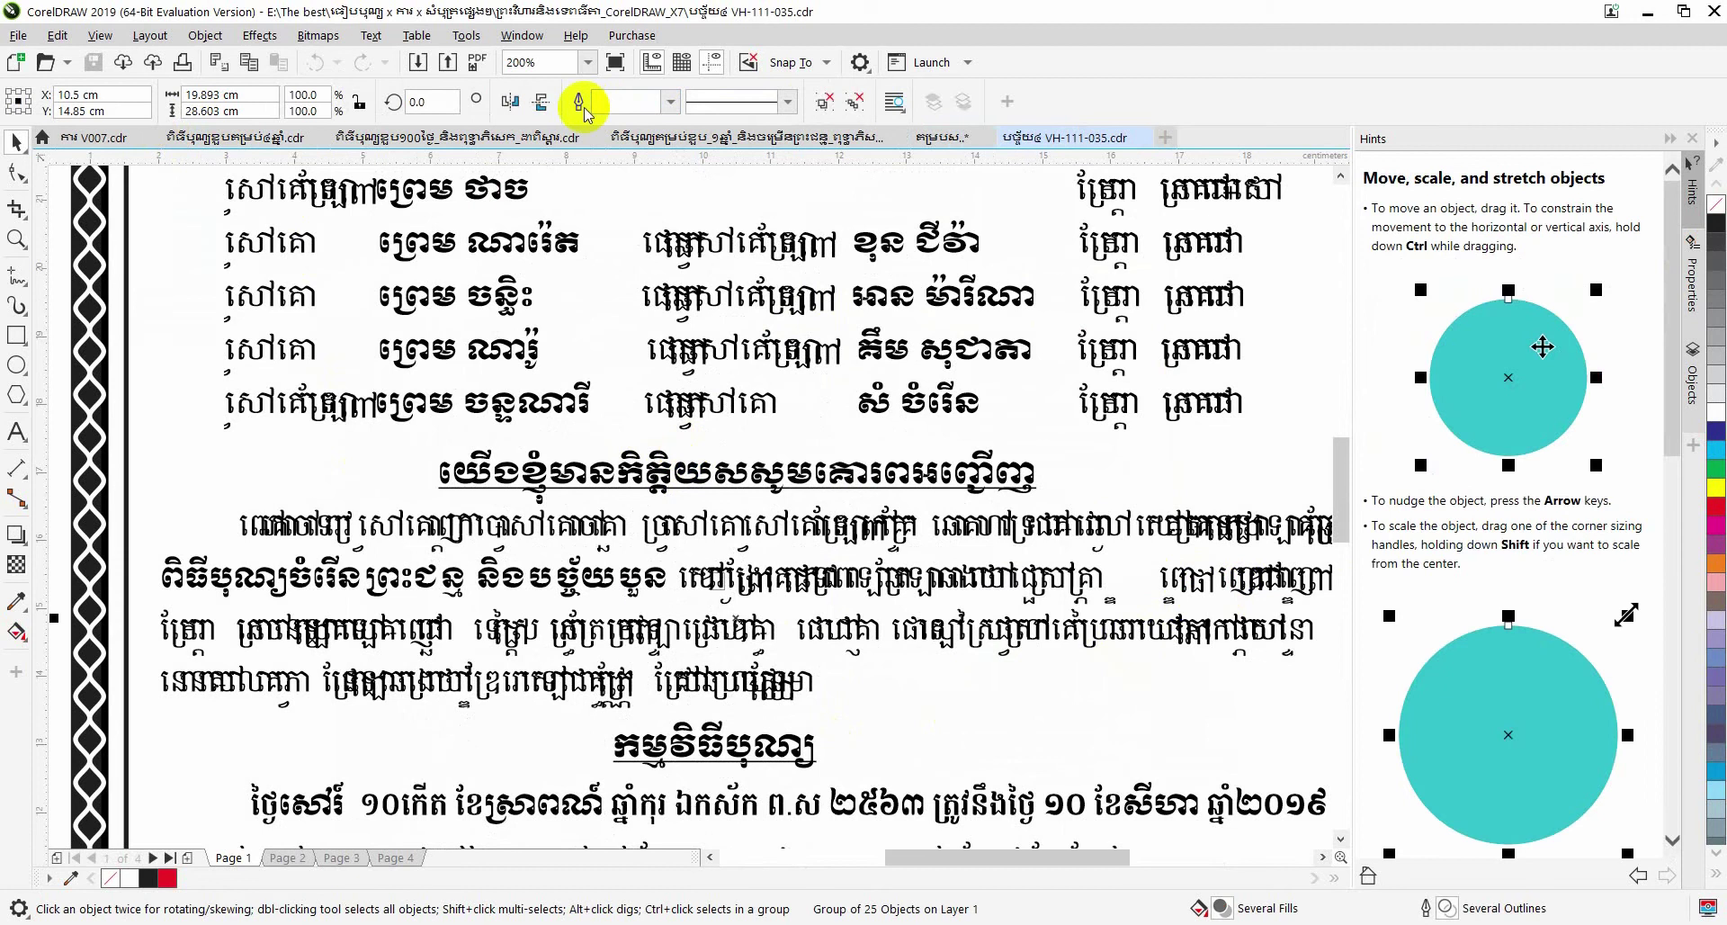
left_click(670, 101)
left_click(790, 102)
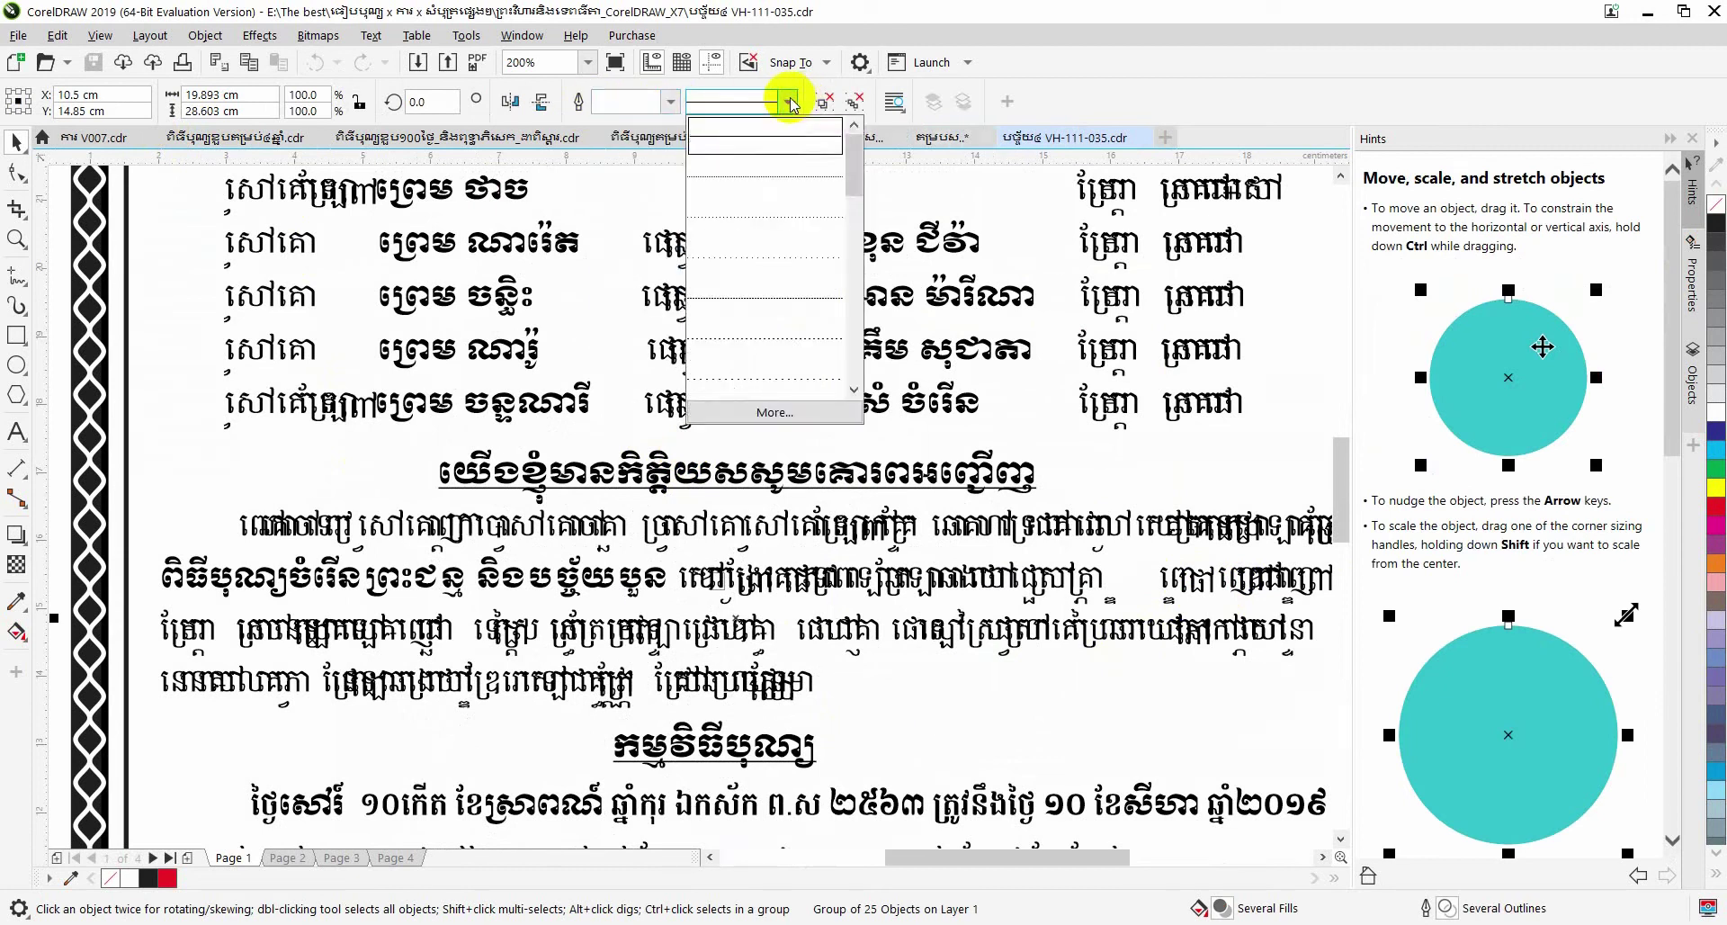
left_click(791, 102)
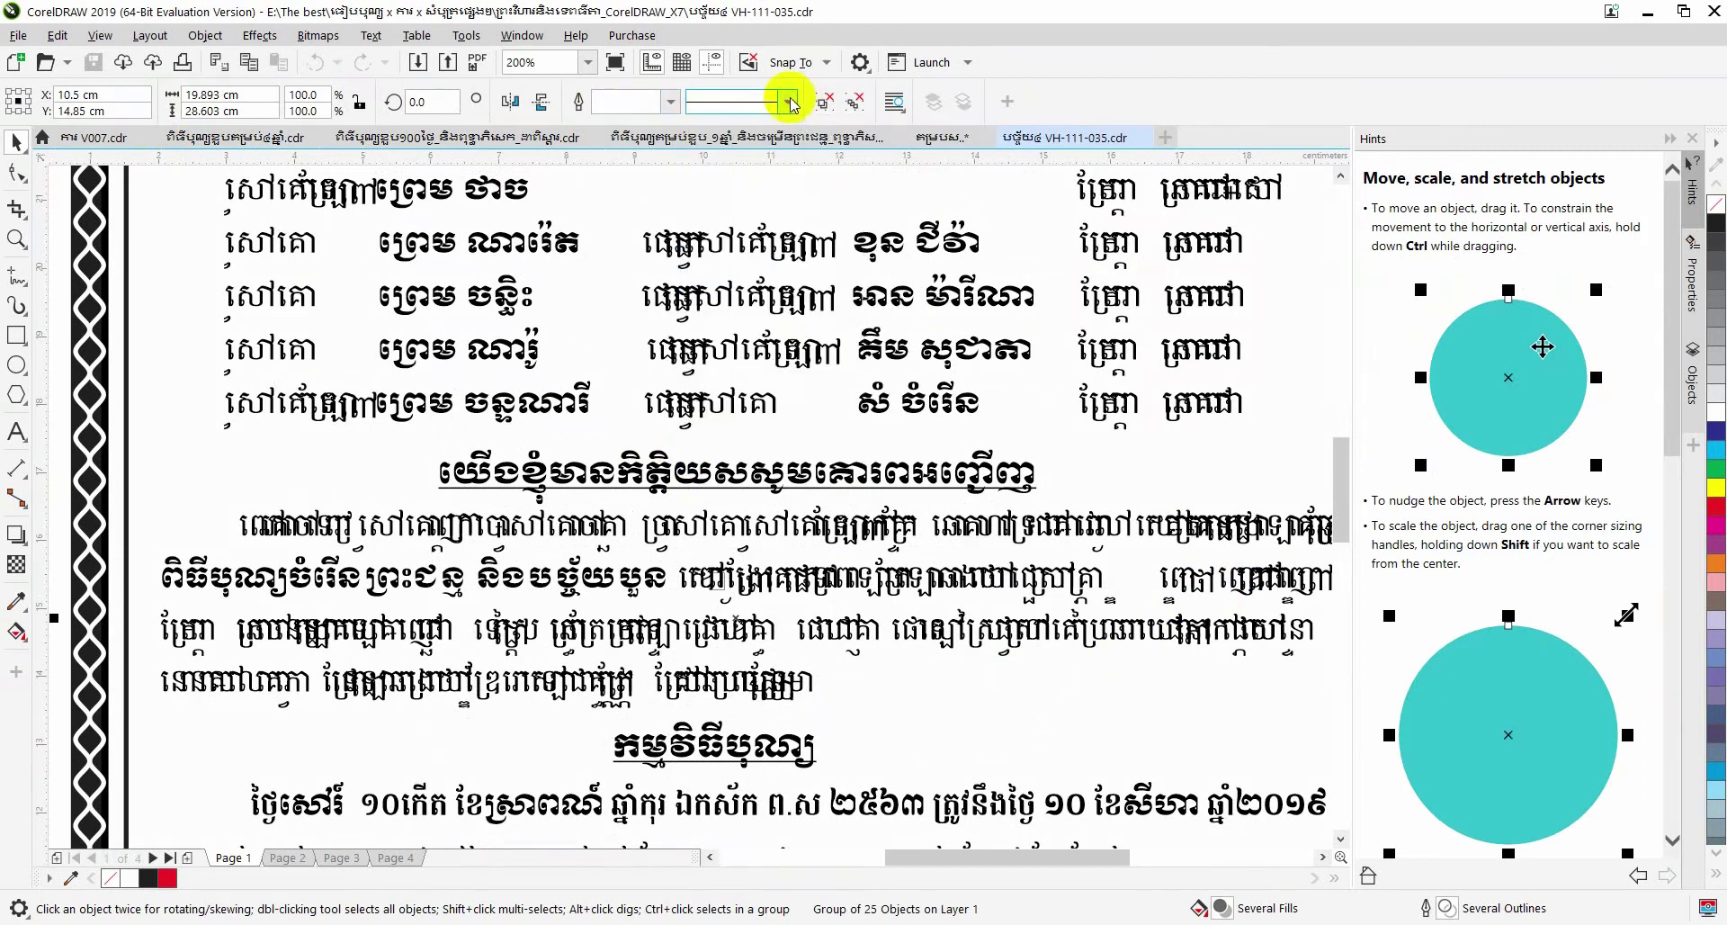
left_click(589, 63)
With the Text tool, select the whole guest paragraph.
left_click(16, 432)
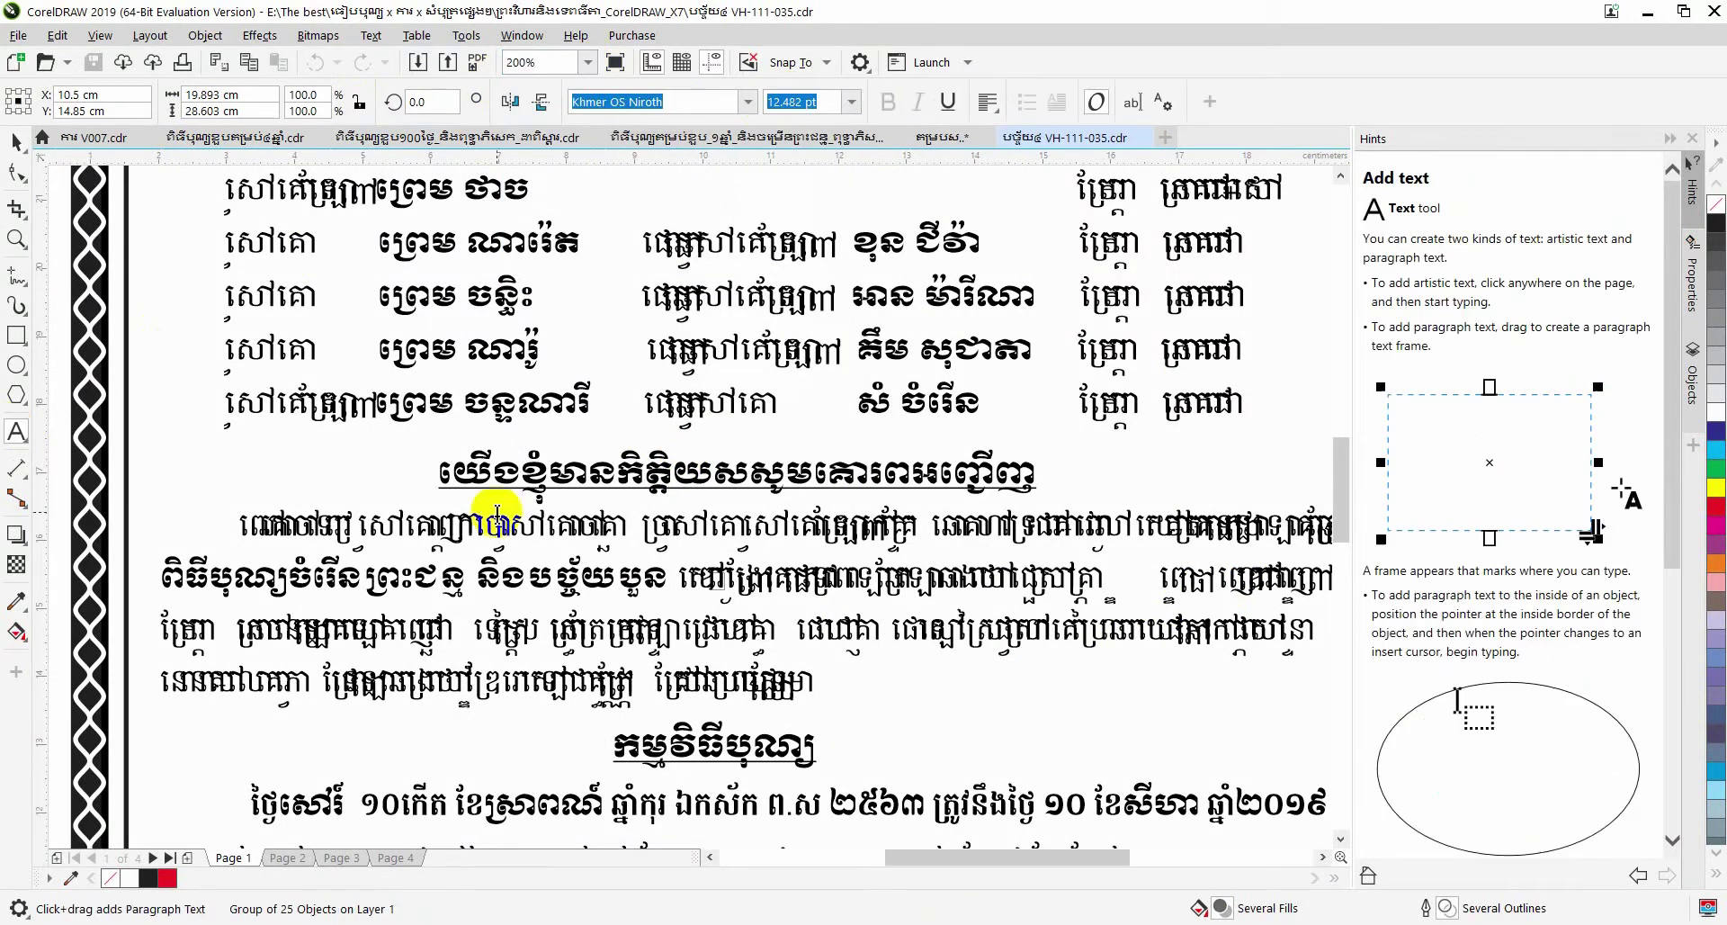
left_click_drag(634, 571, 1104, 576)
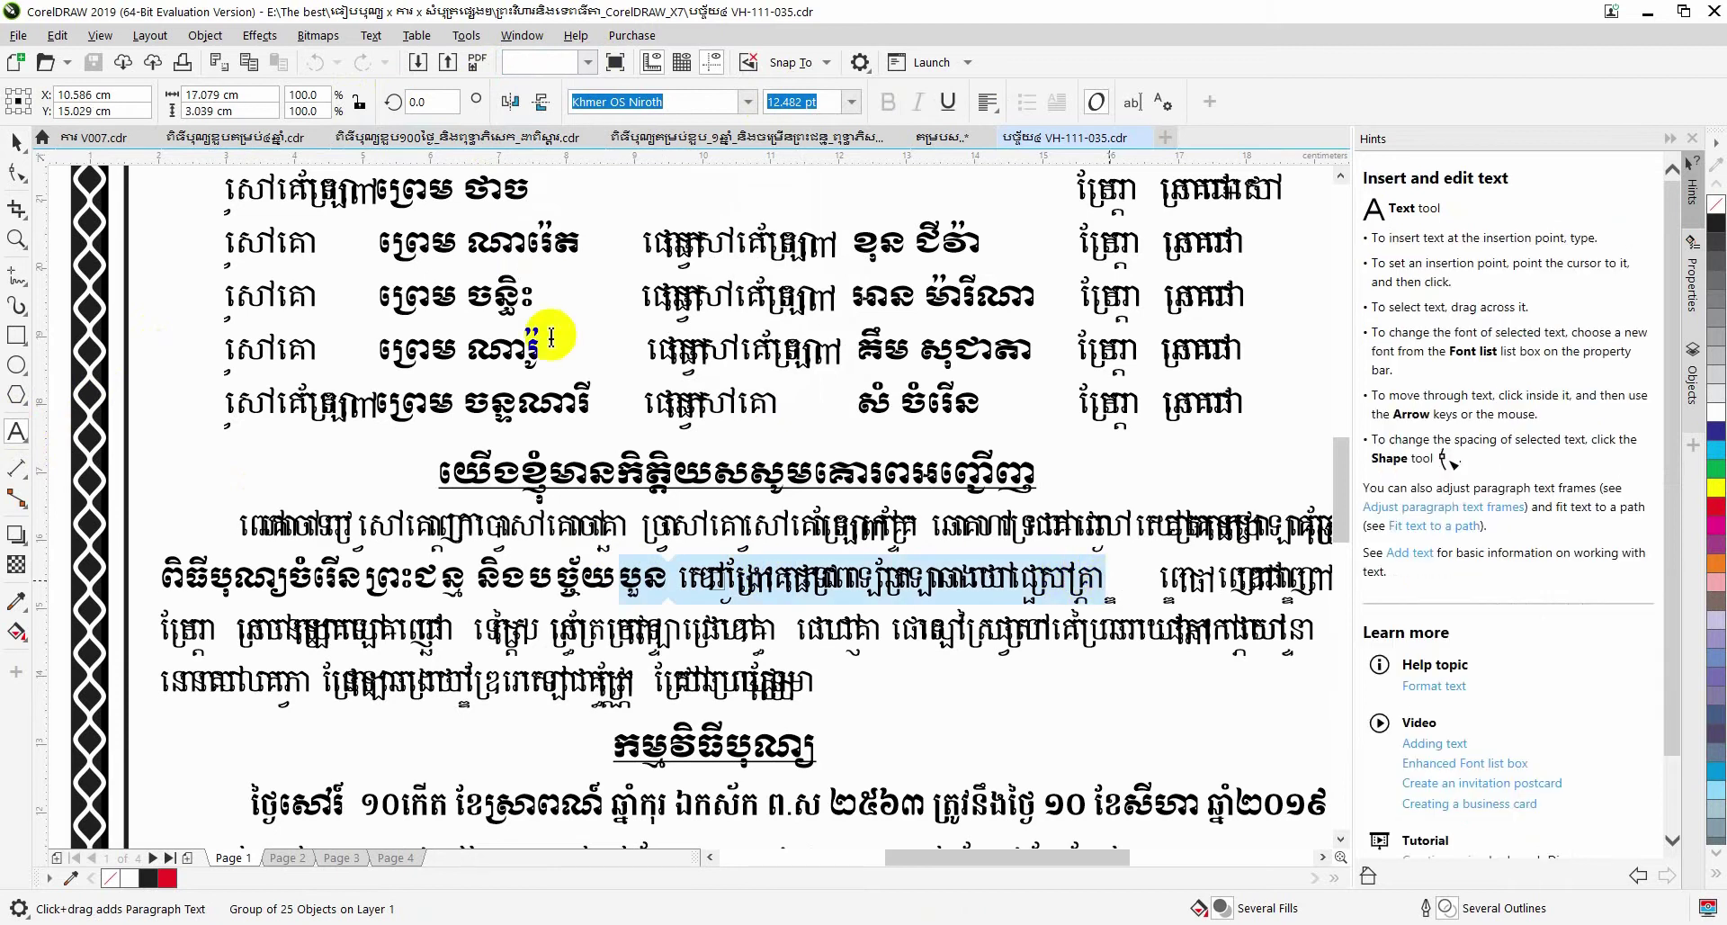
right_click(650, 576)
left_click(675, 146)
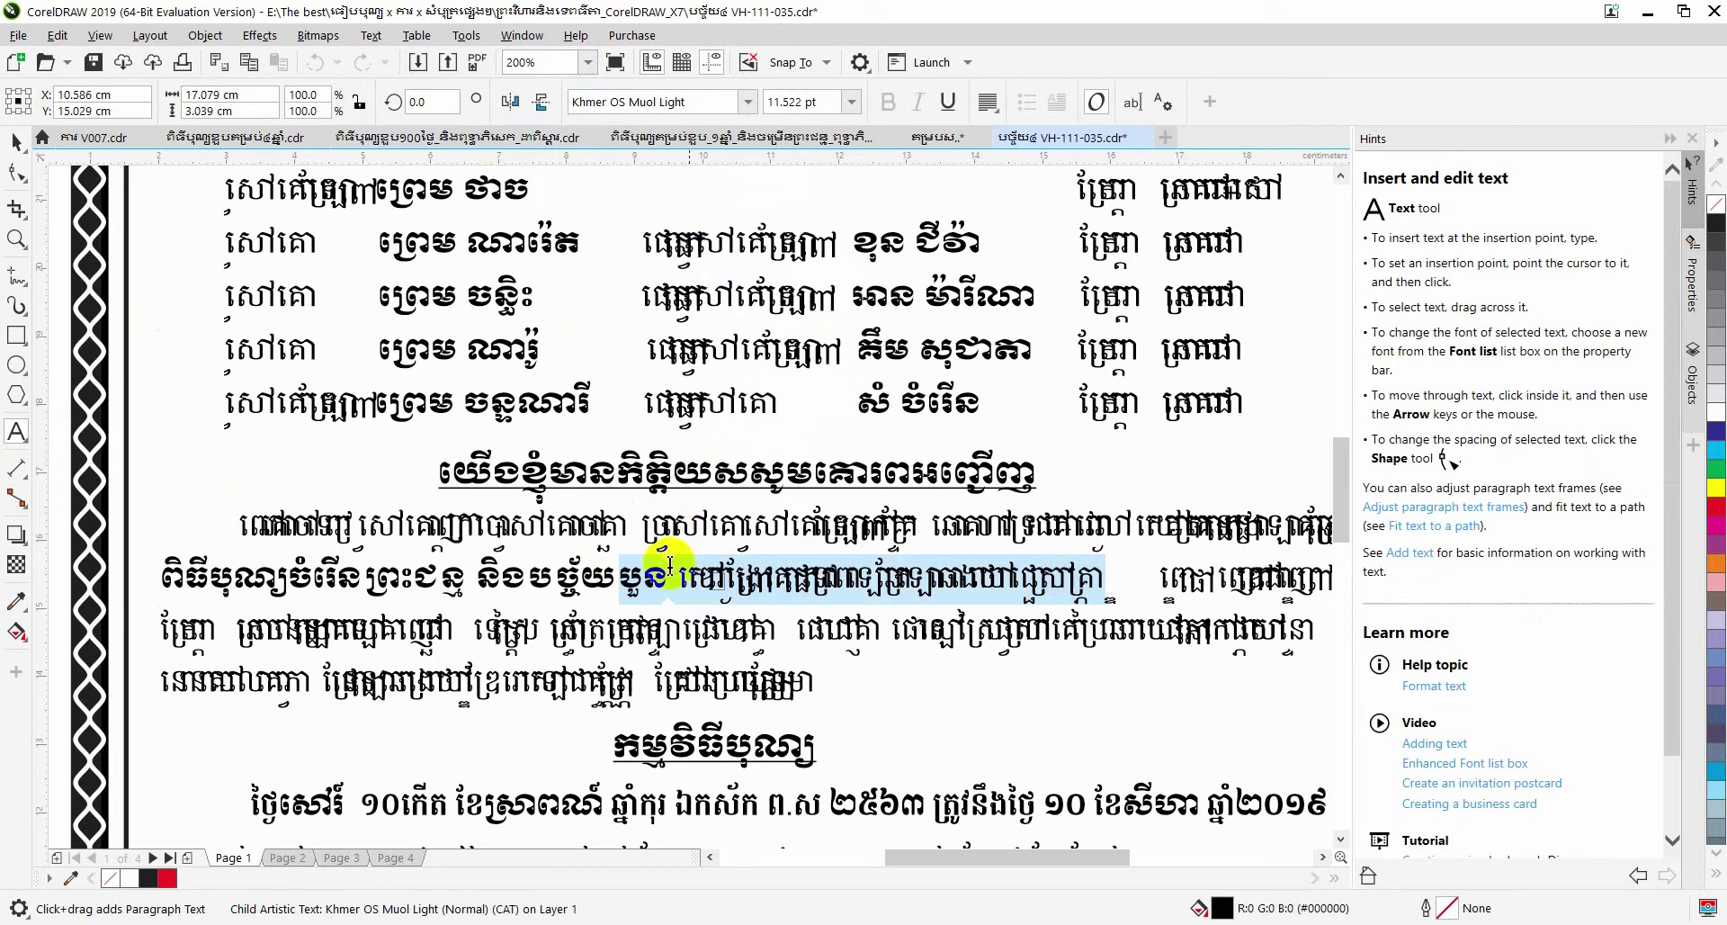
key("ctrl+a")
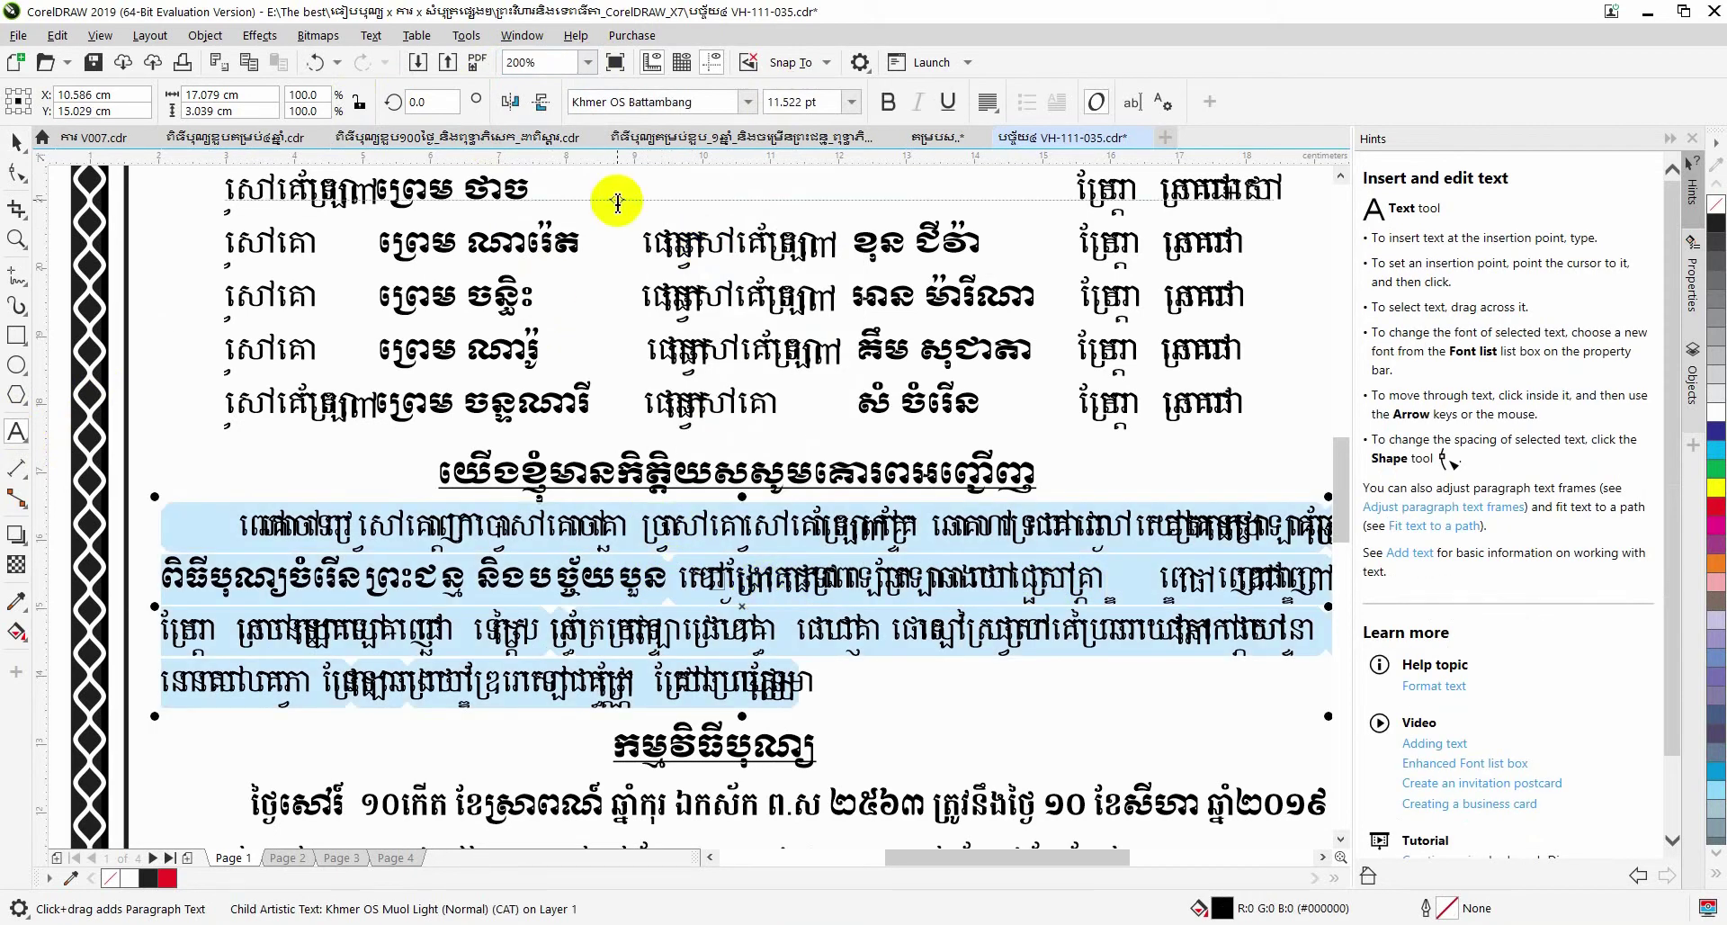
Set the guest paragraph's font to Khmer Nettra.
left_click(731, 101)
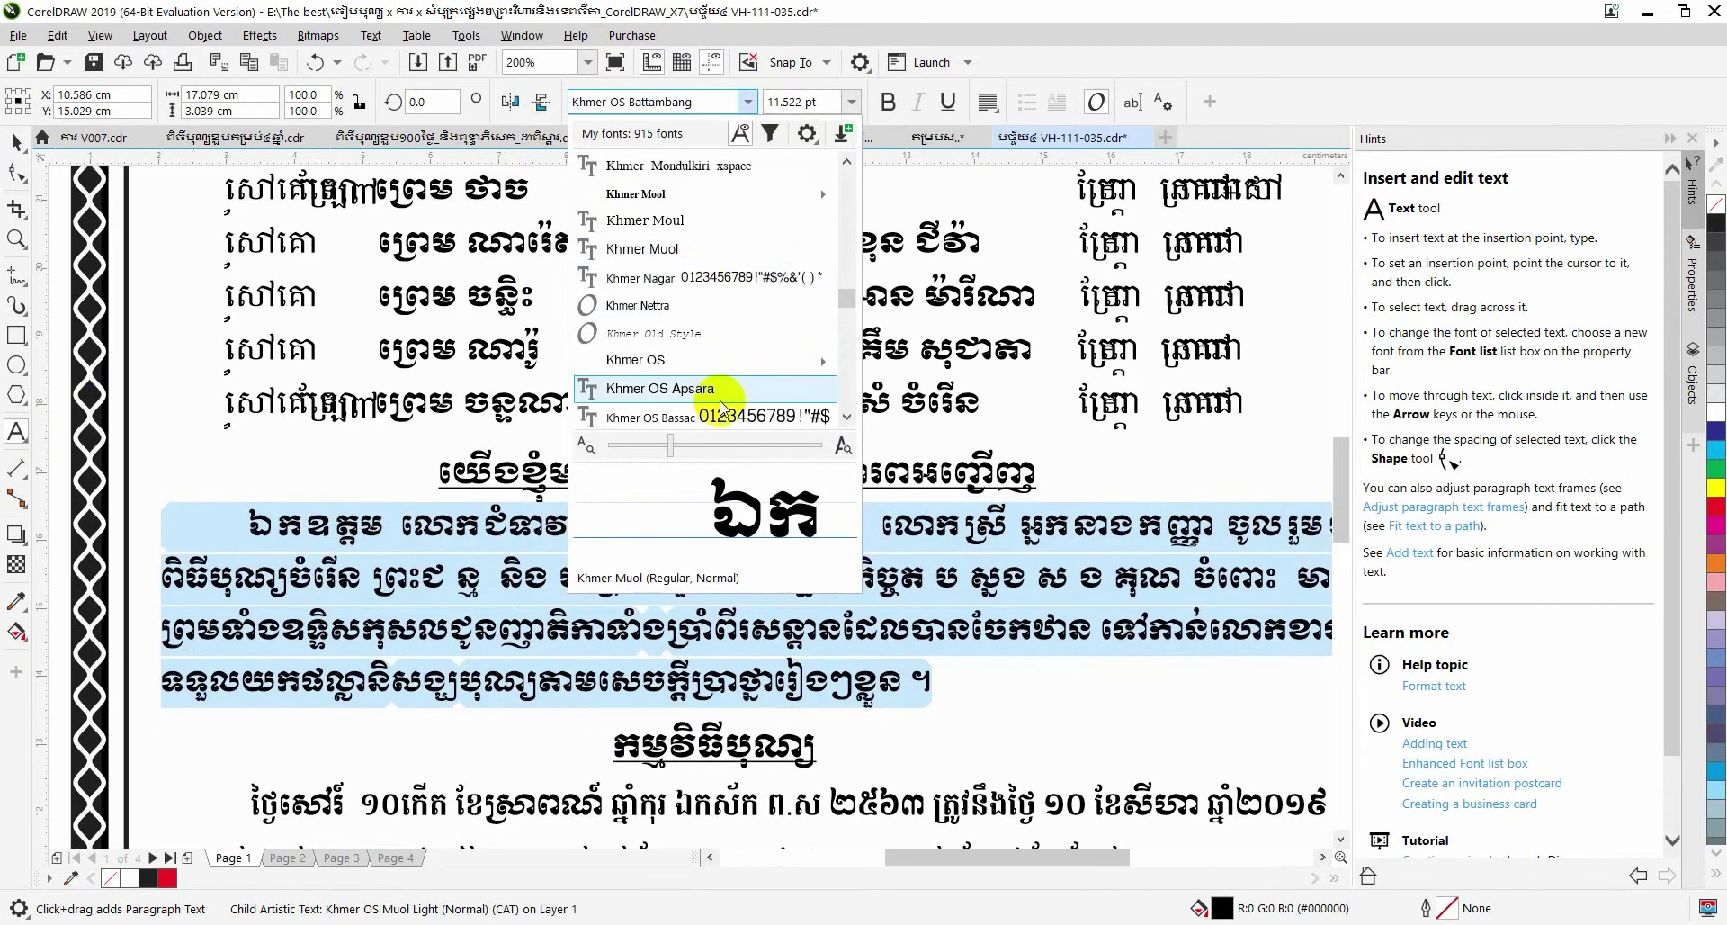
scroll(715, 396, "down", 2)
scroll(715, 386, "down", 1)
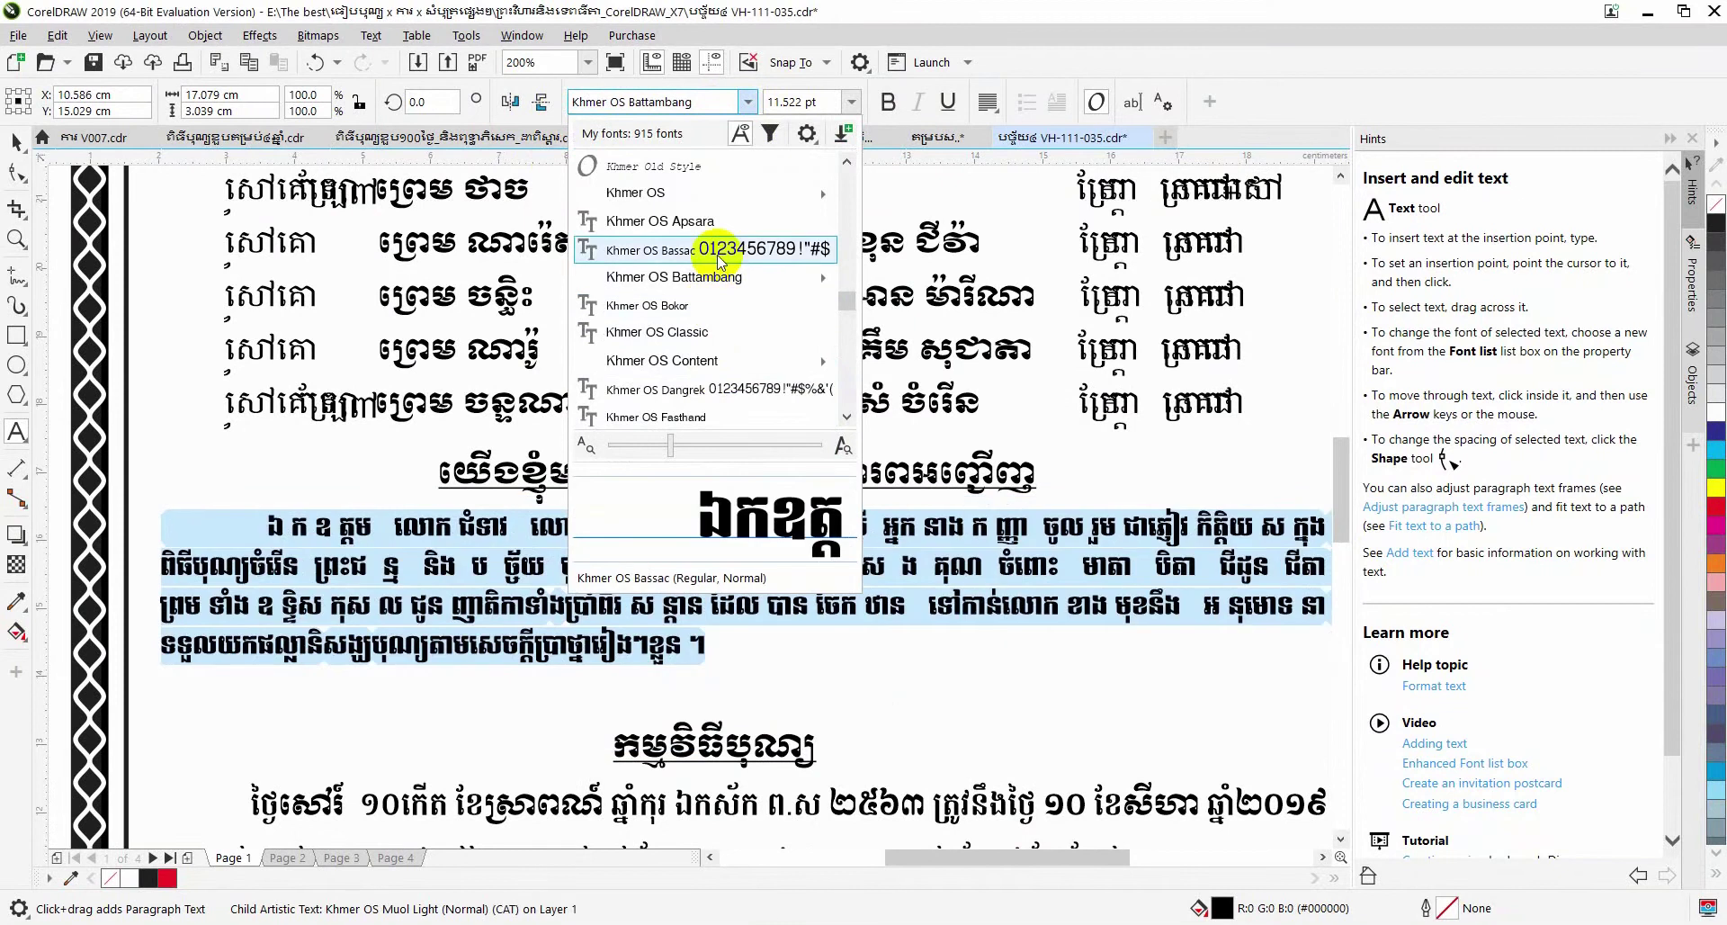
scroll(710, 261, "up", 3)
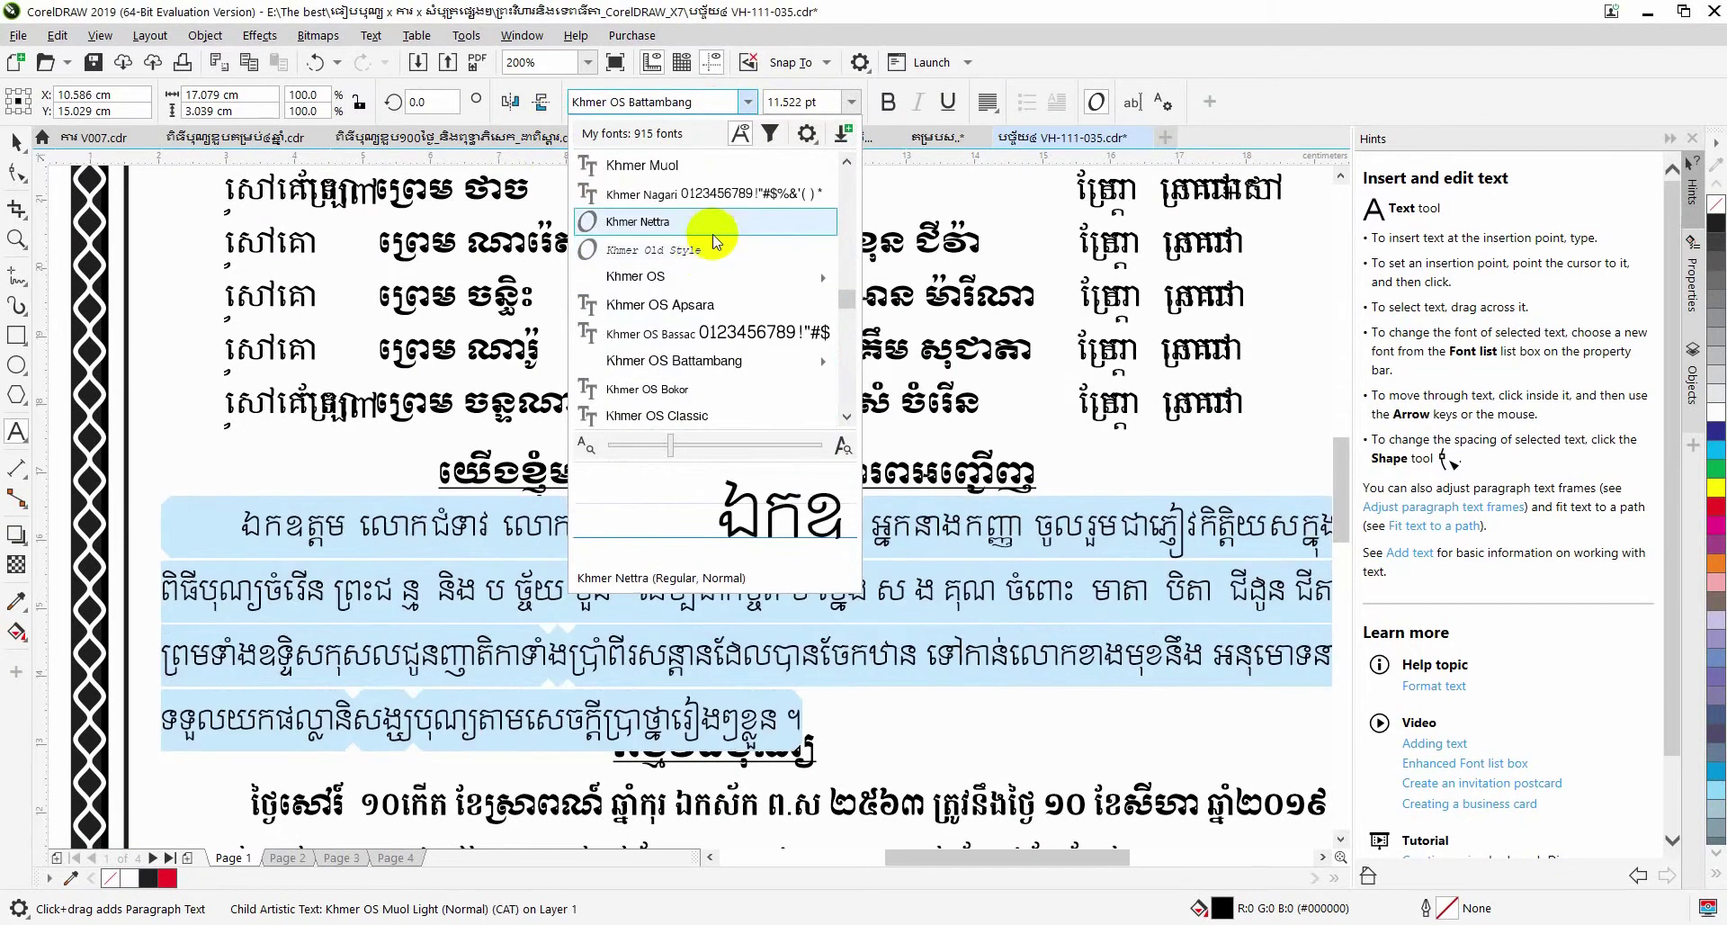
left_click(675, 222)
left_click(18, 146)
Zoom over the restyled invitation and bring up the certificate design file's options.
scroll(879, 571, "down", 1)
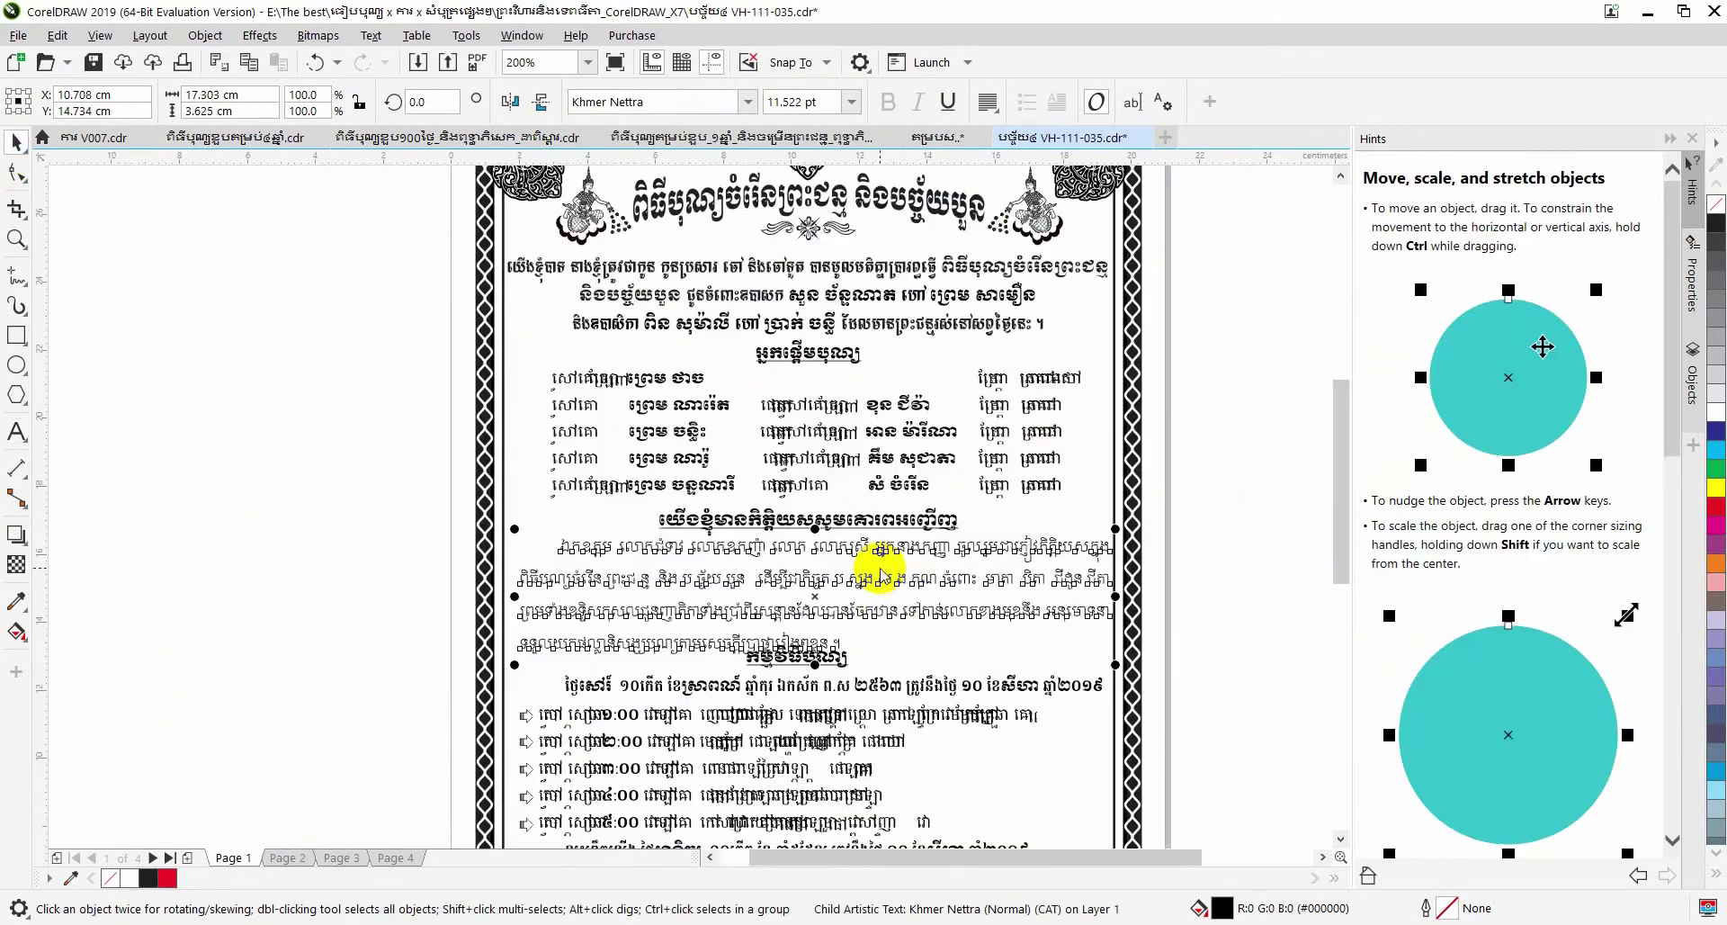
scroll(887, 570, "down", 1)
scroll(887, 571, "up", 1)
scroll(911, 591, "up", 2)
scroll(904, 587, "down", 2)
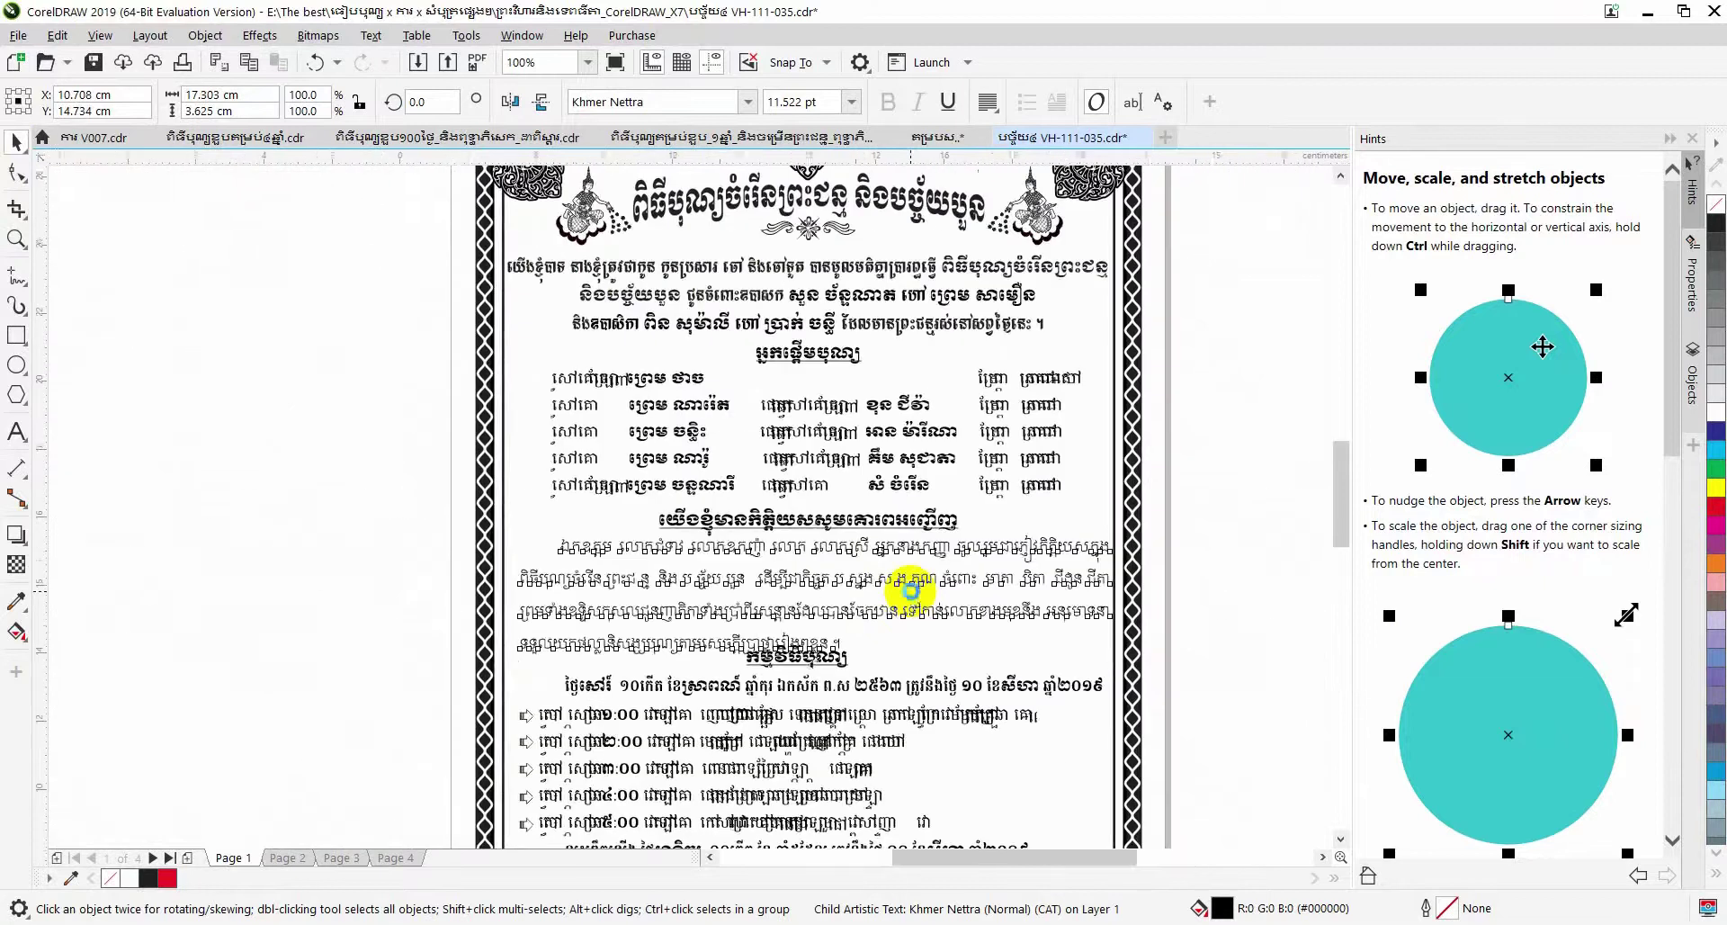
scroll(907, 587, "up", 2)
scroll(897, 621, "down", 2)
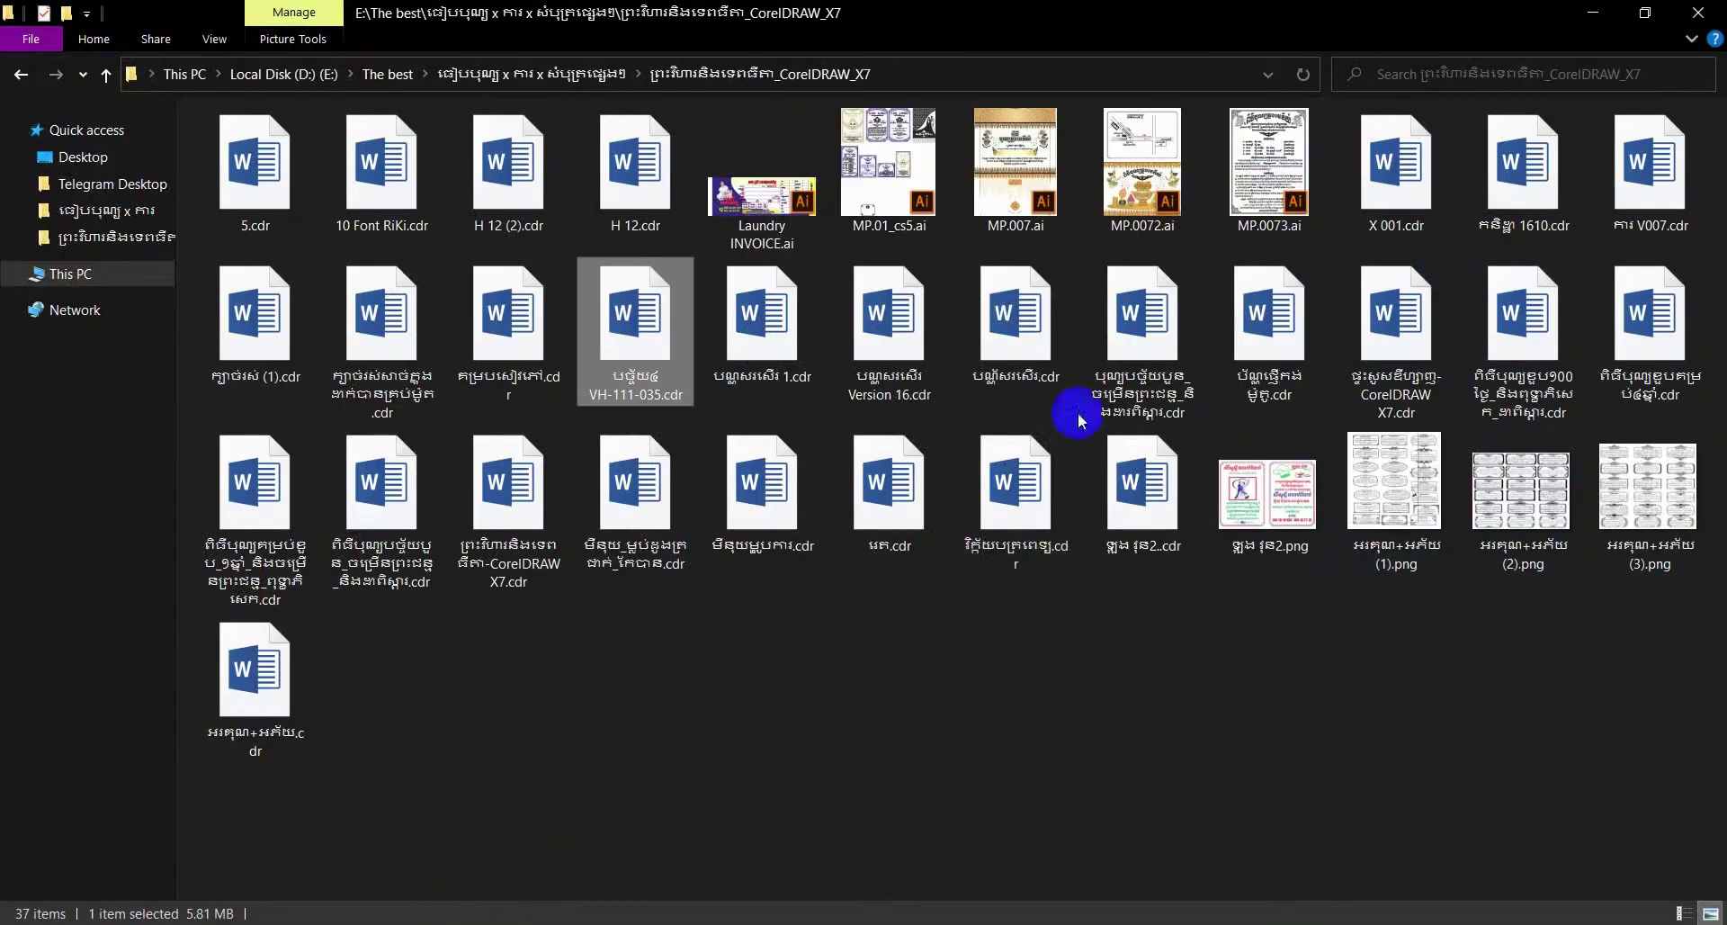
right_click(1014, 329)
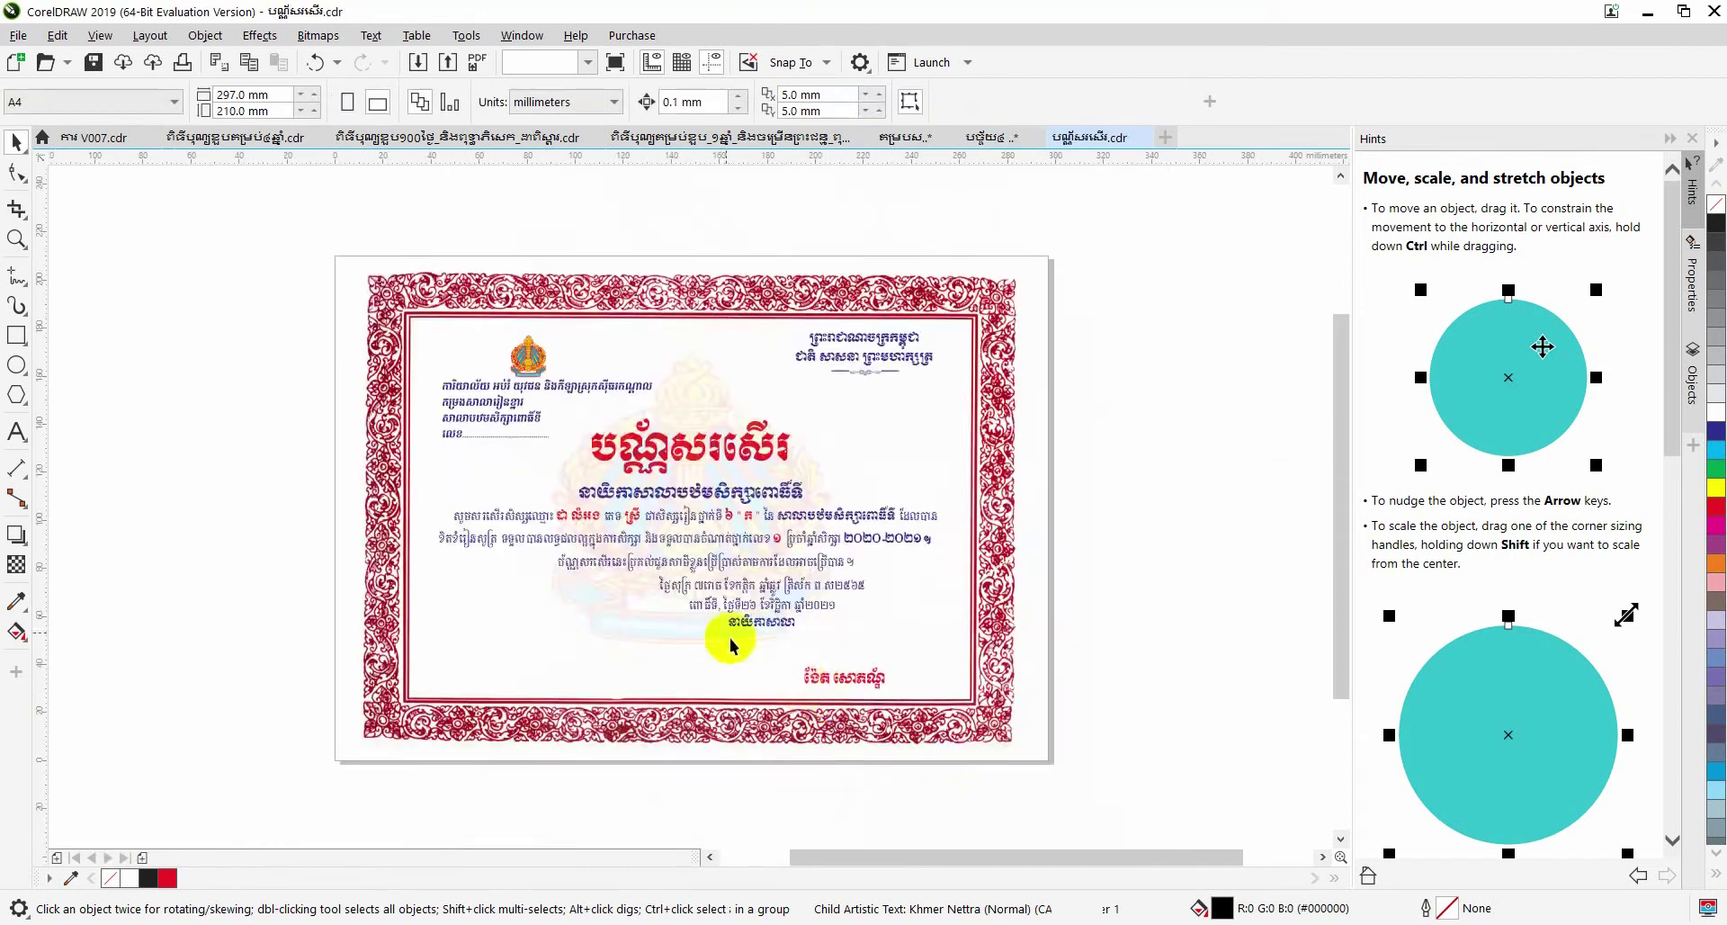
Place the Text tool cursor in the certificate text.
scroll(695, 589, "up", 3)
scroll(707, 558, "down", 2)
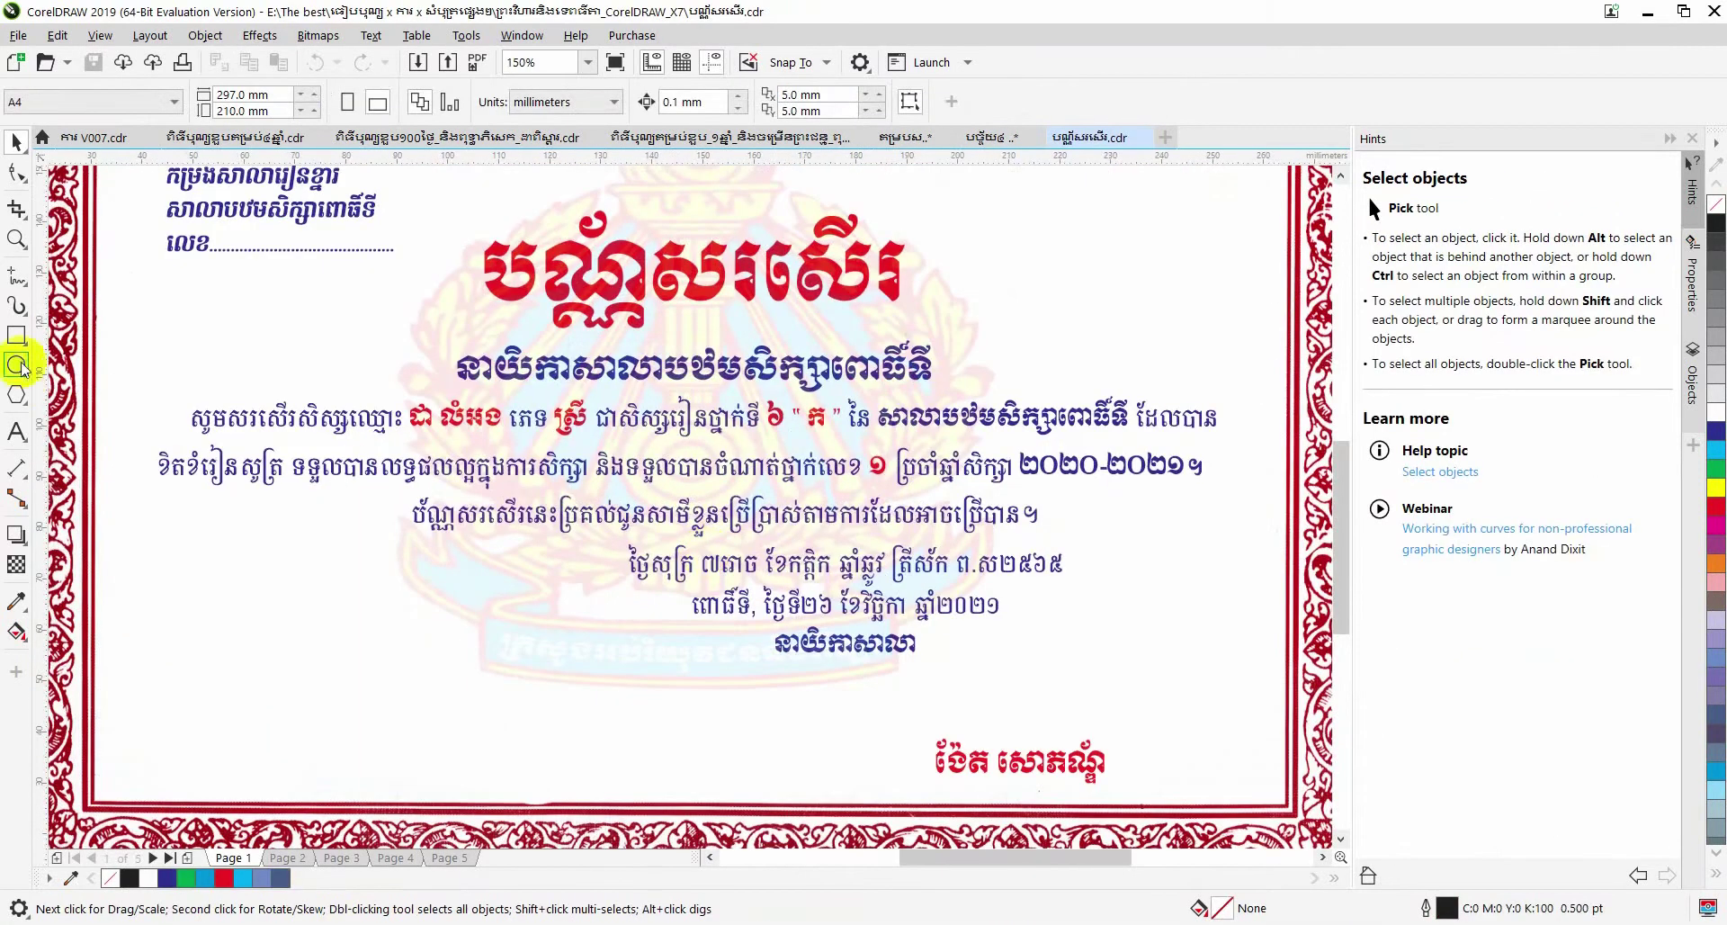
left_click(15, 432)
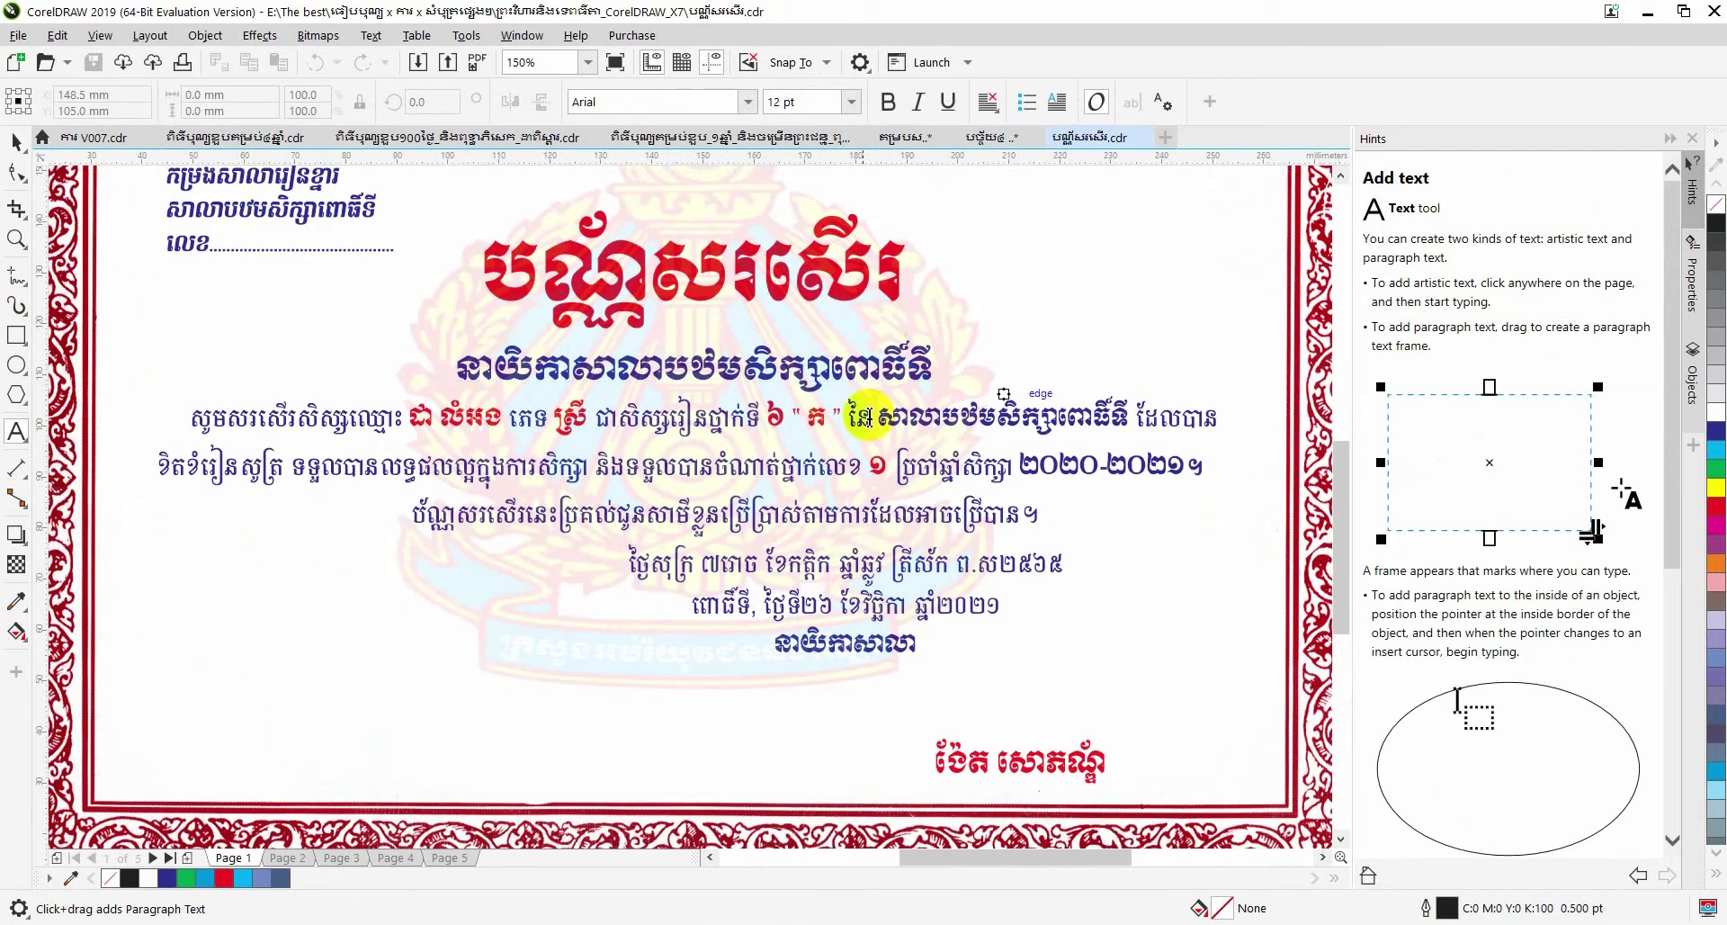
left_click(499, 279)
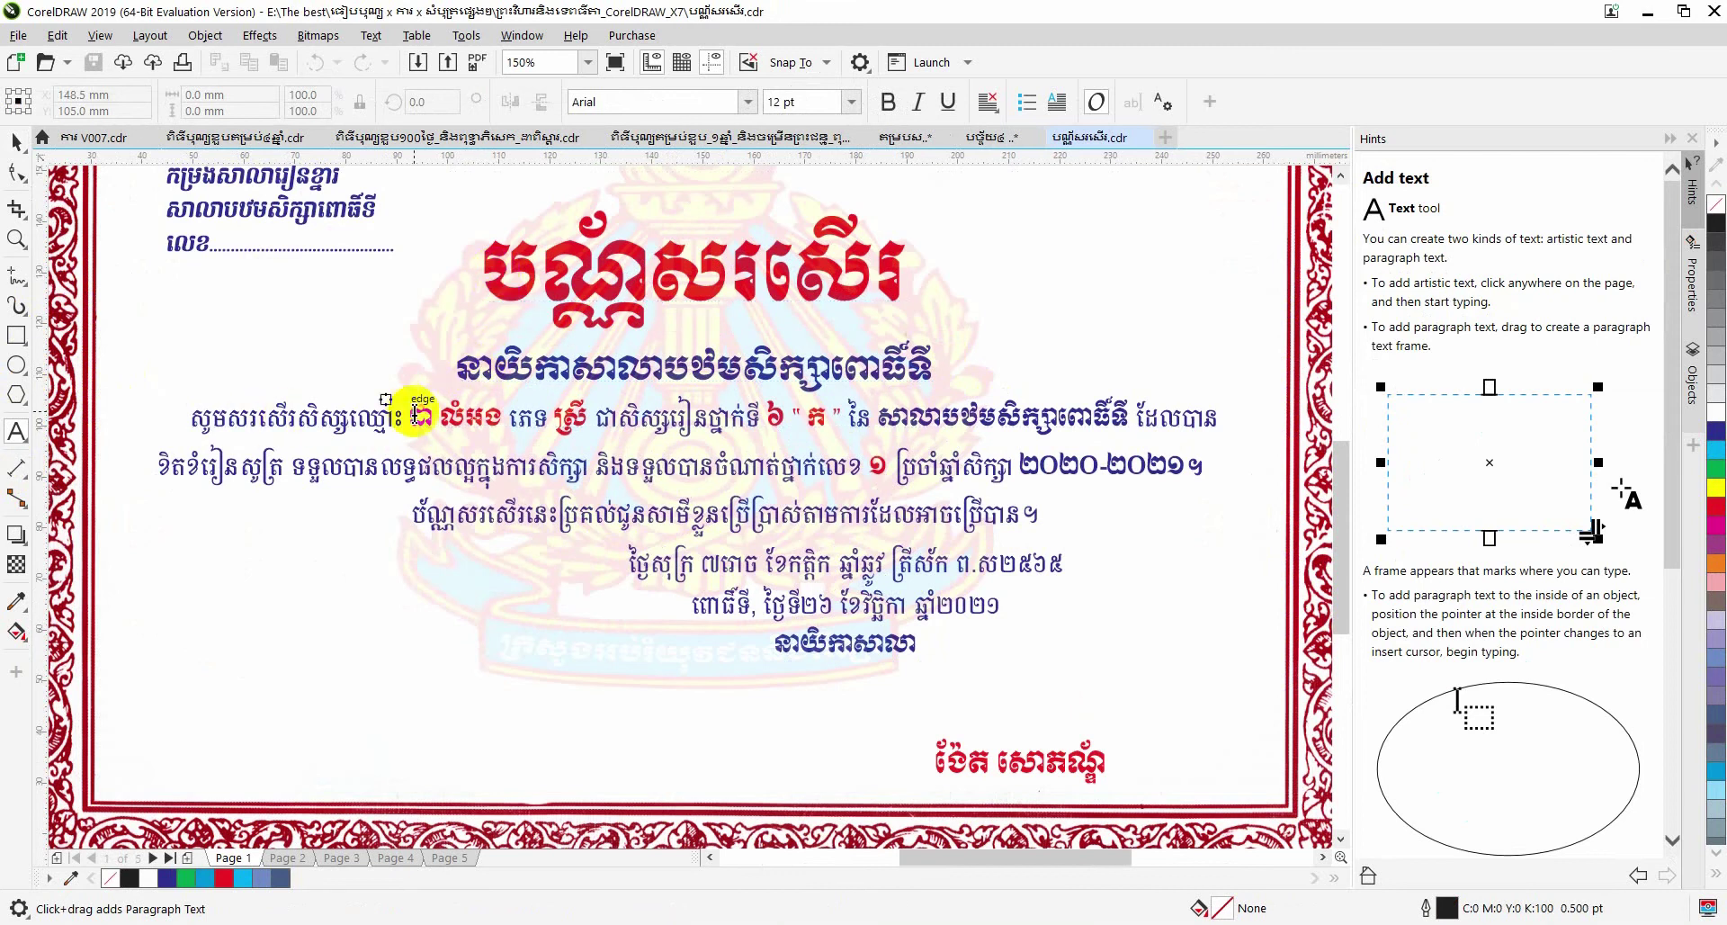
Delete the student's name, type ក់លេខ, then undo the name-line edits.
left_click_drag(411, 416, 509, 412)
key("Delete")
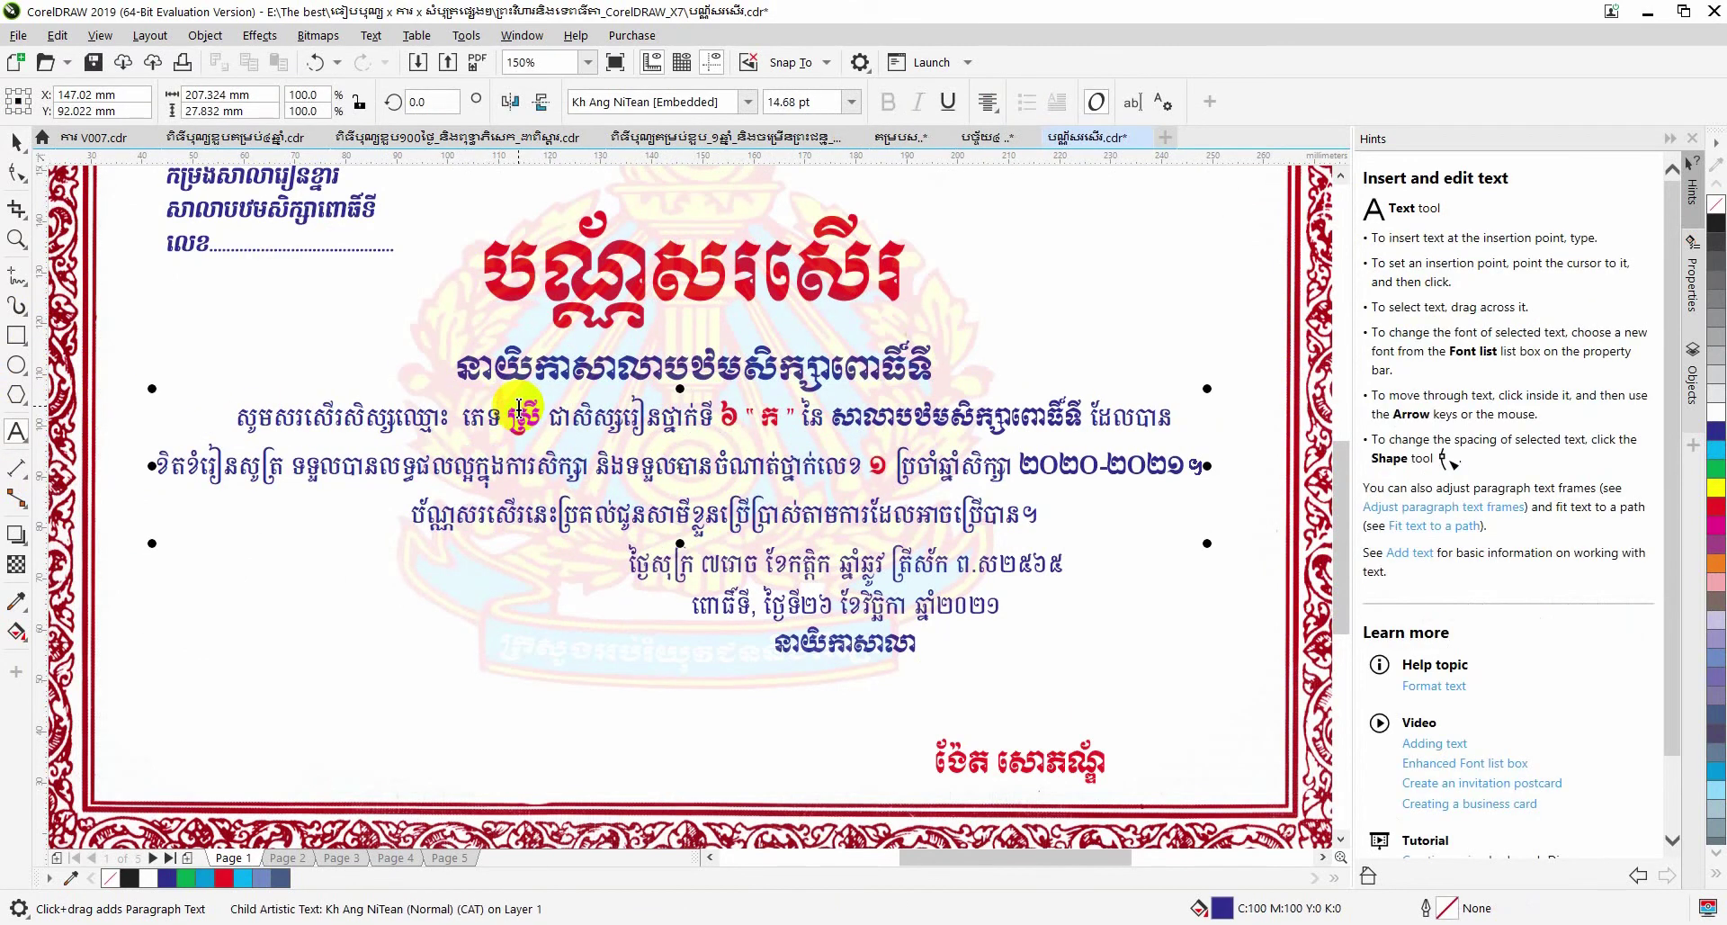
key("Delete")
key("Delete")
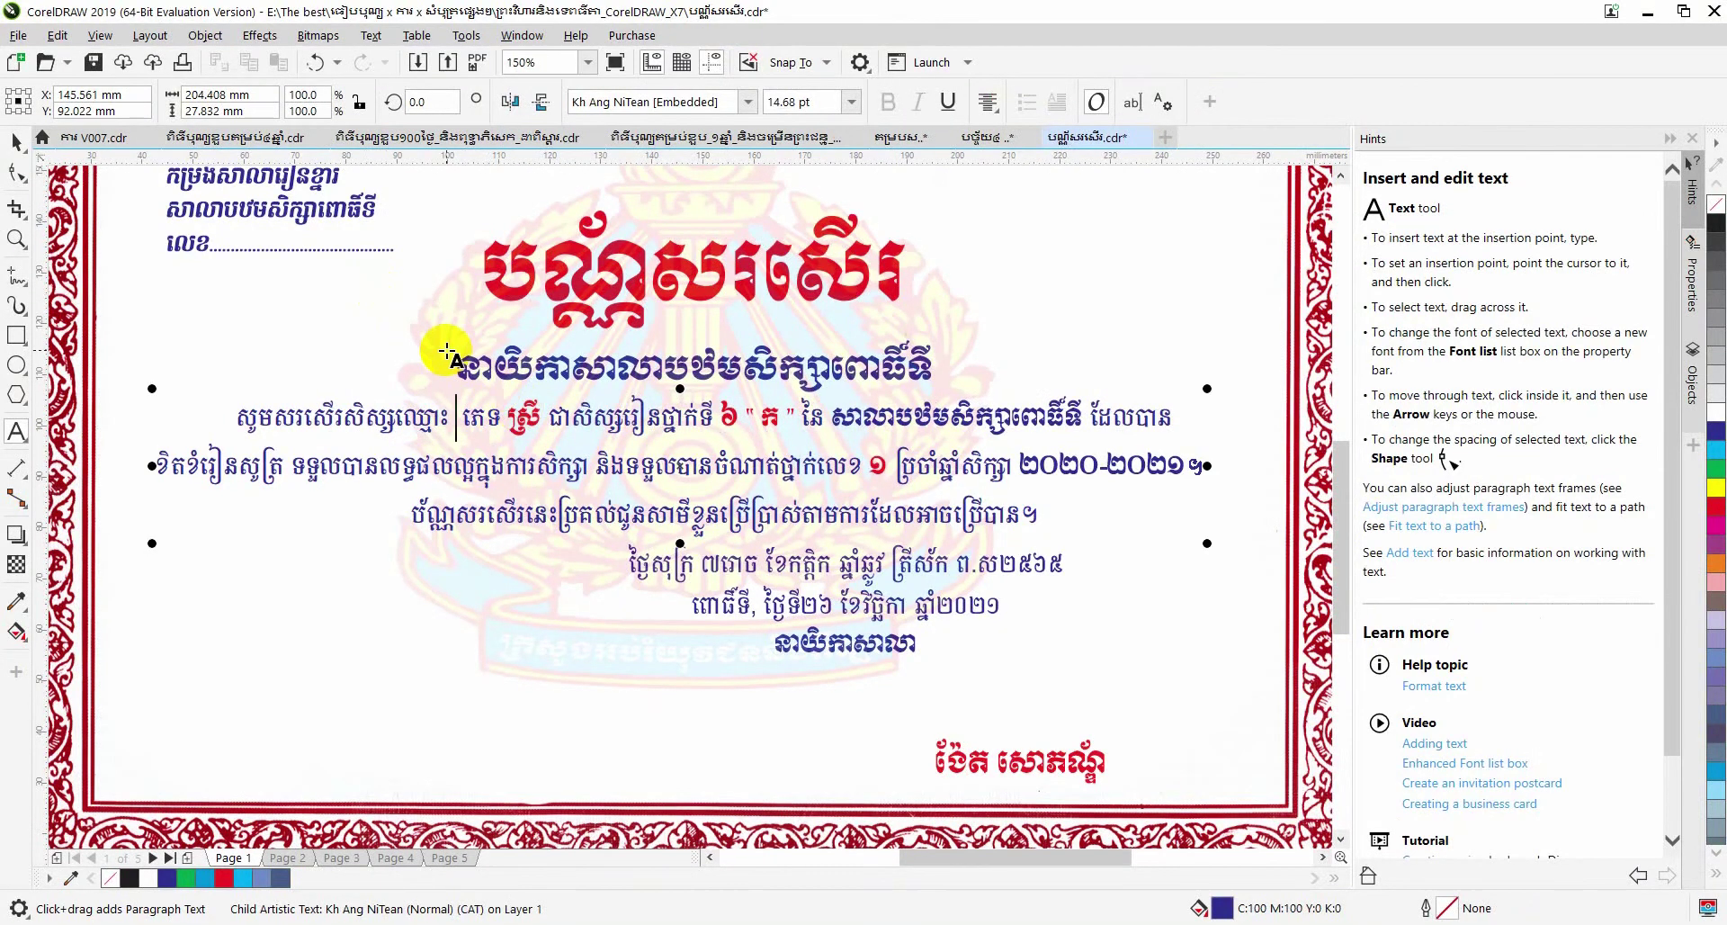
type("ក់លេ")
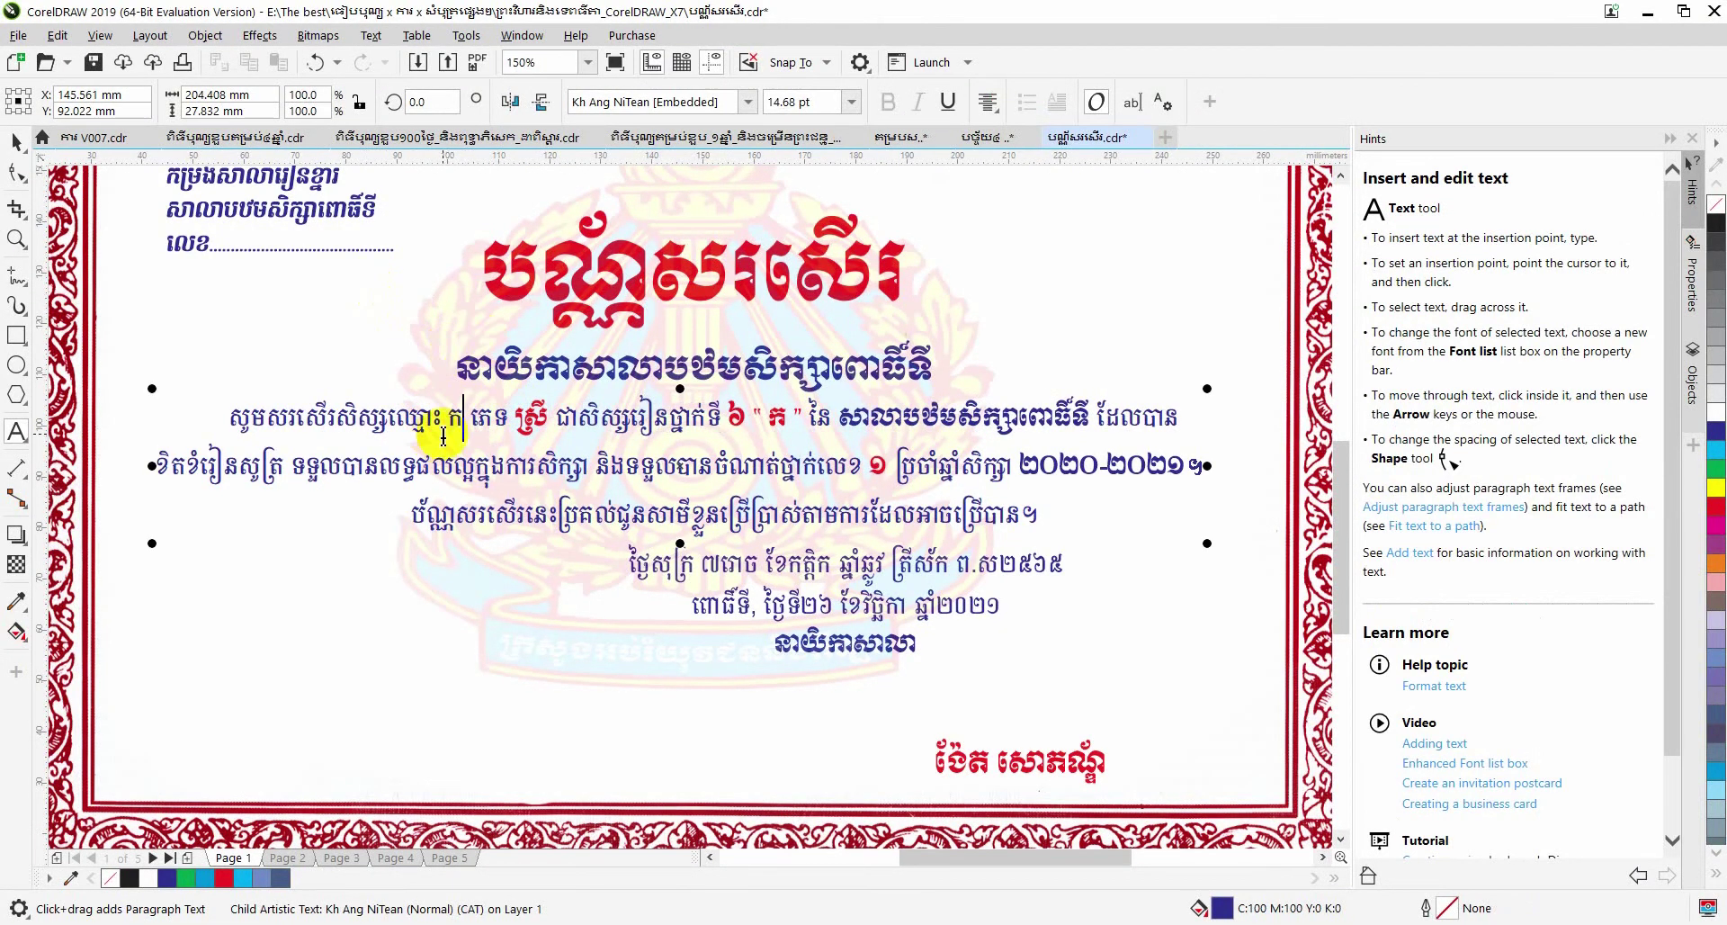
type("ខ")
key("ctrl+space")
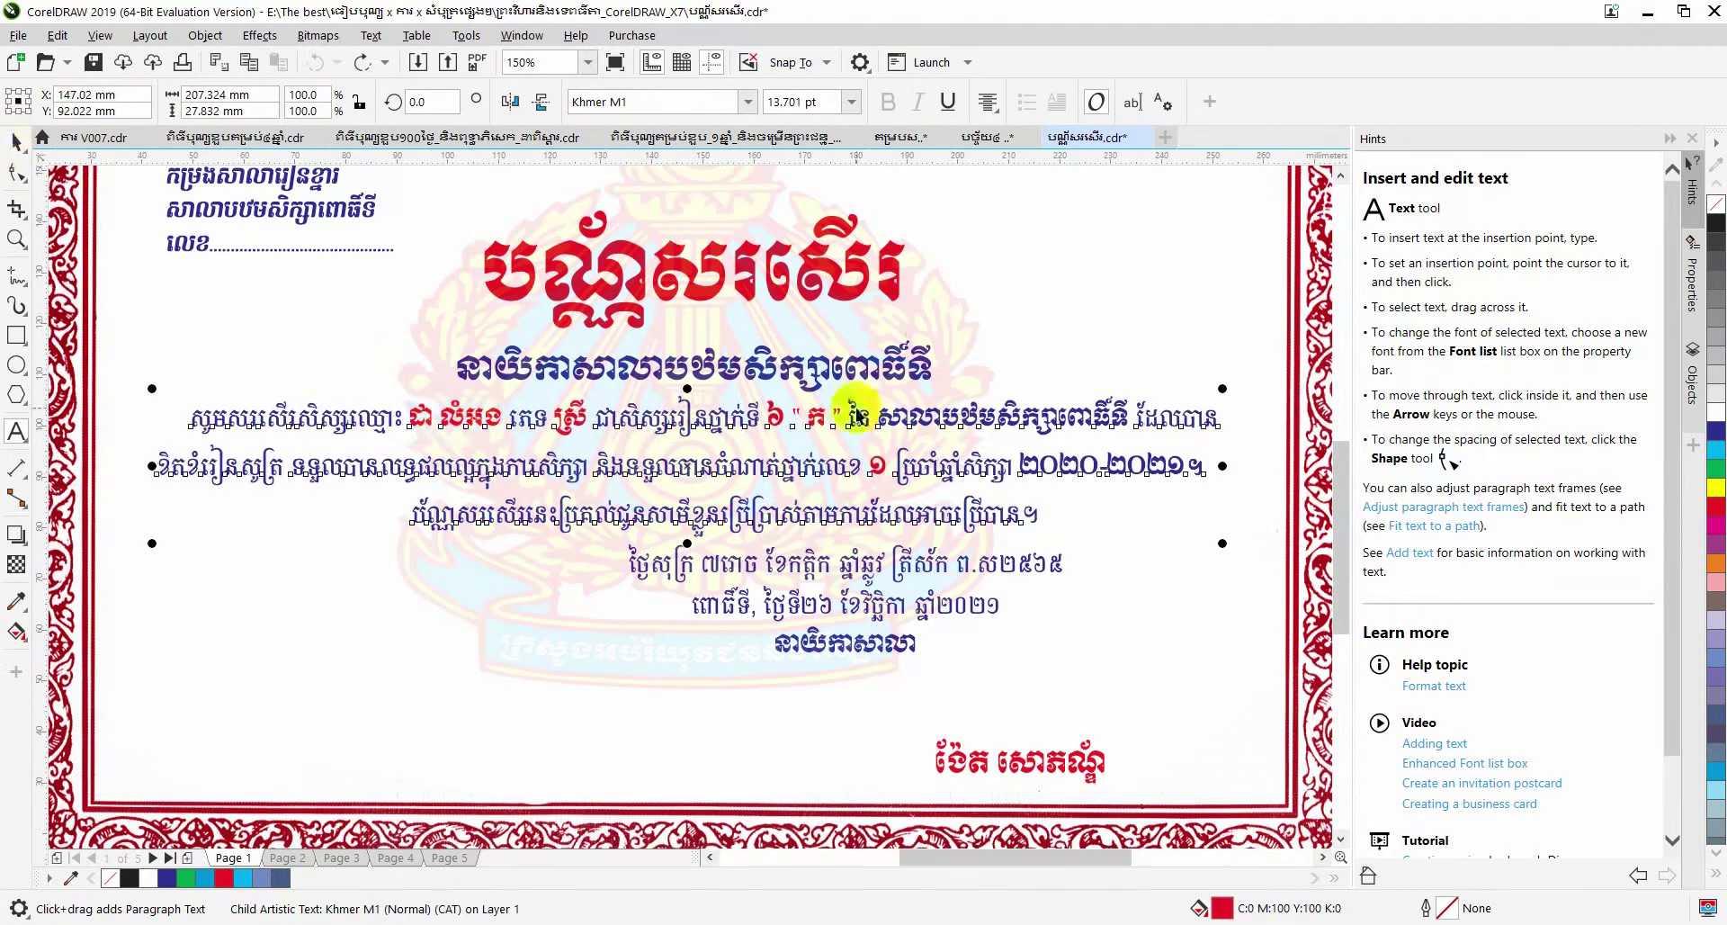
scroll(877, 463, "up", 3)
scroll(877, 465, "down", 2)
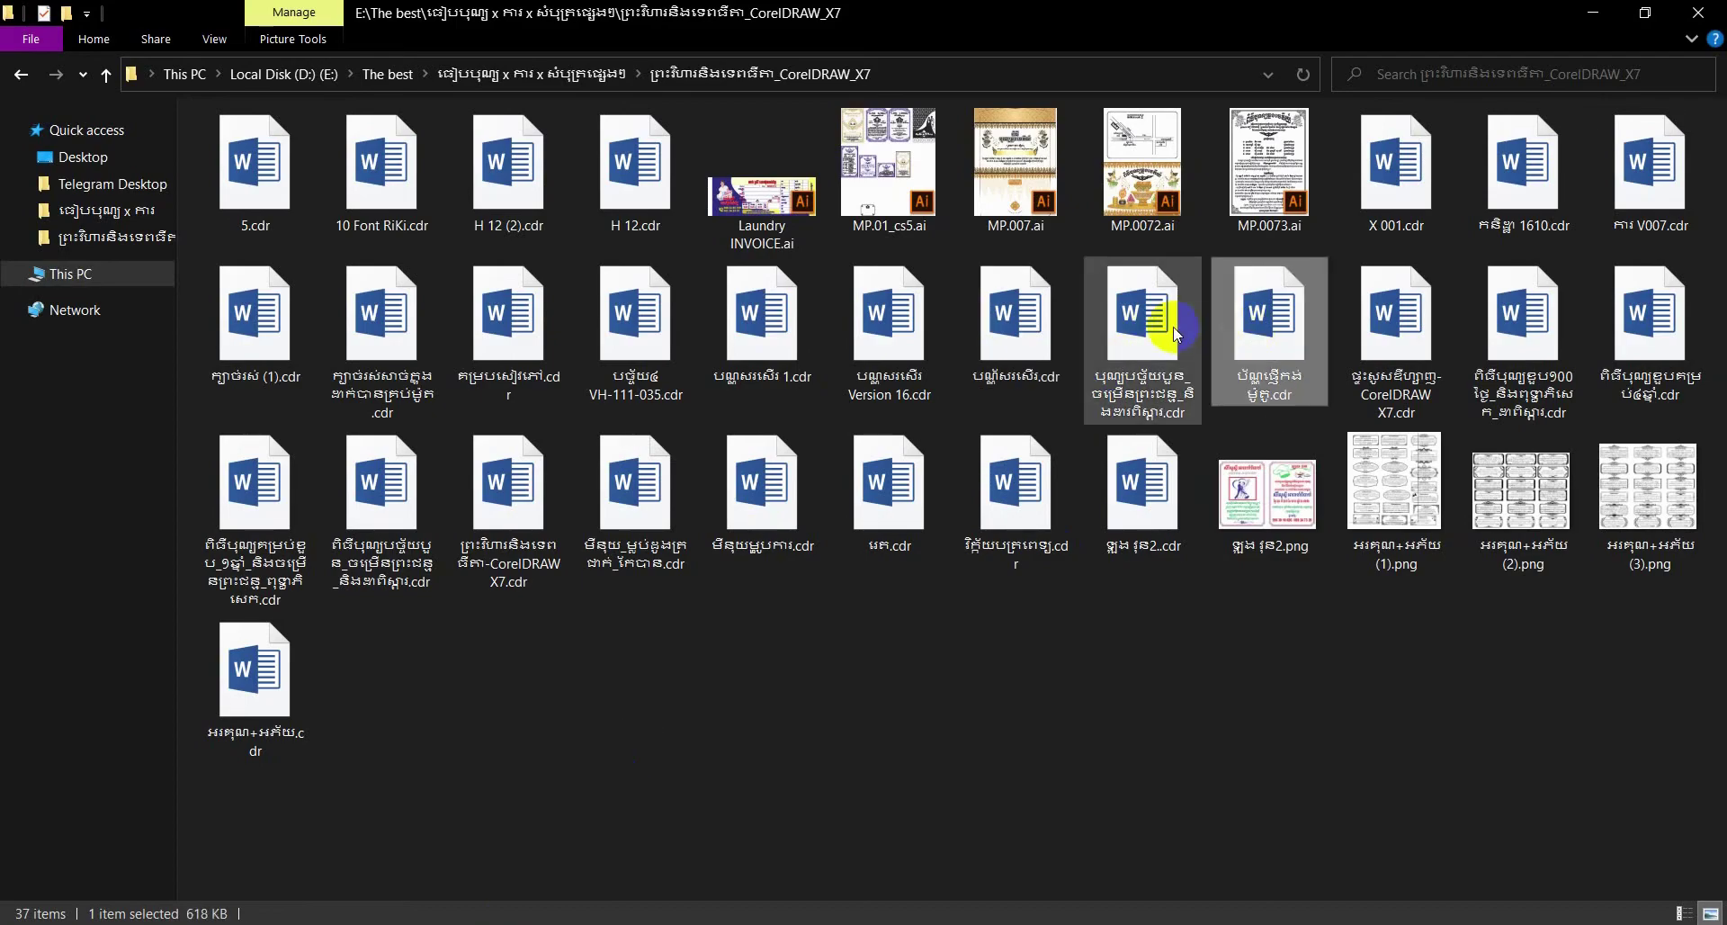
Open another Khmer invitation .cdr in CorelDRAW and zoom in and out on it.
left_click(1141, 323)
right_click(1138, 319)
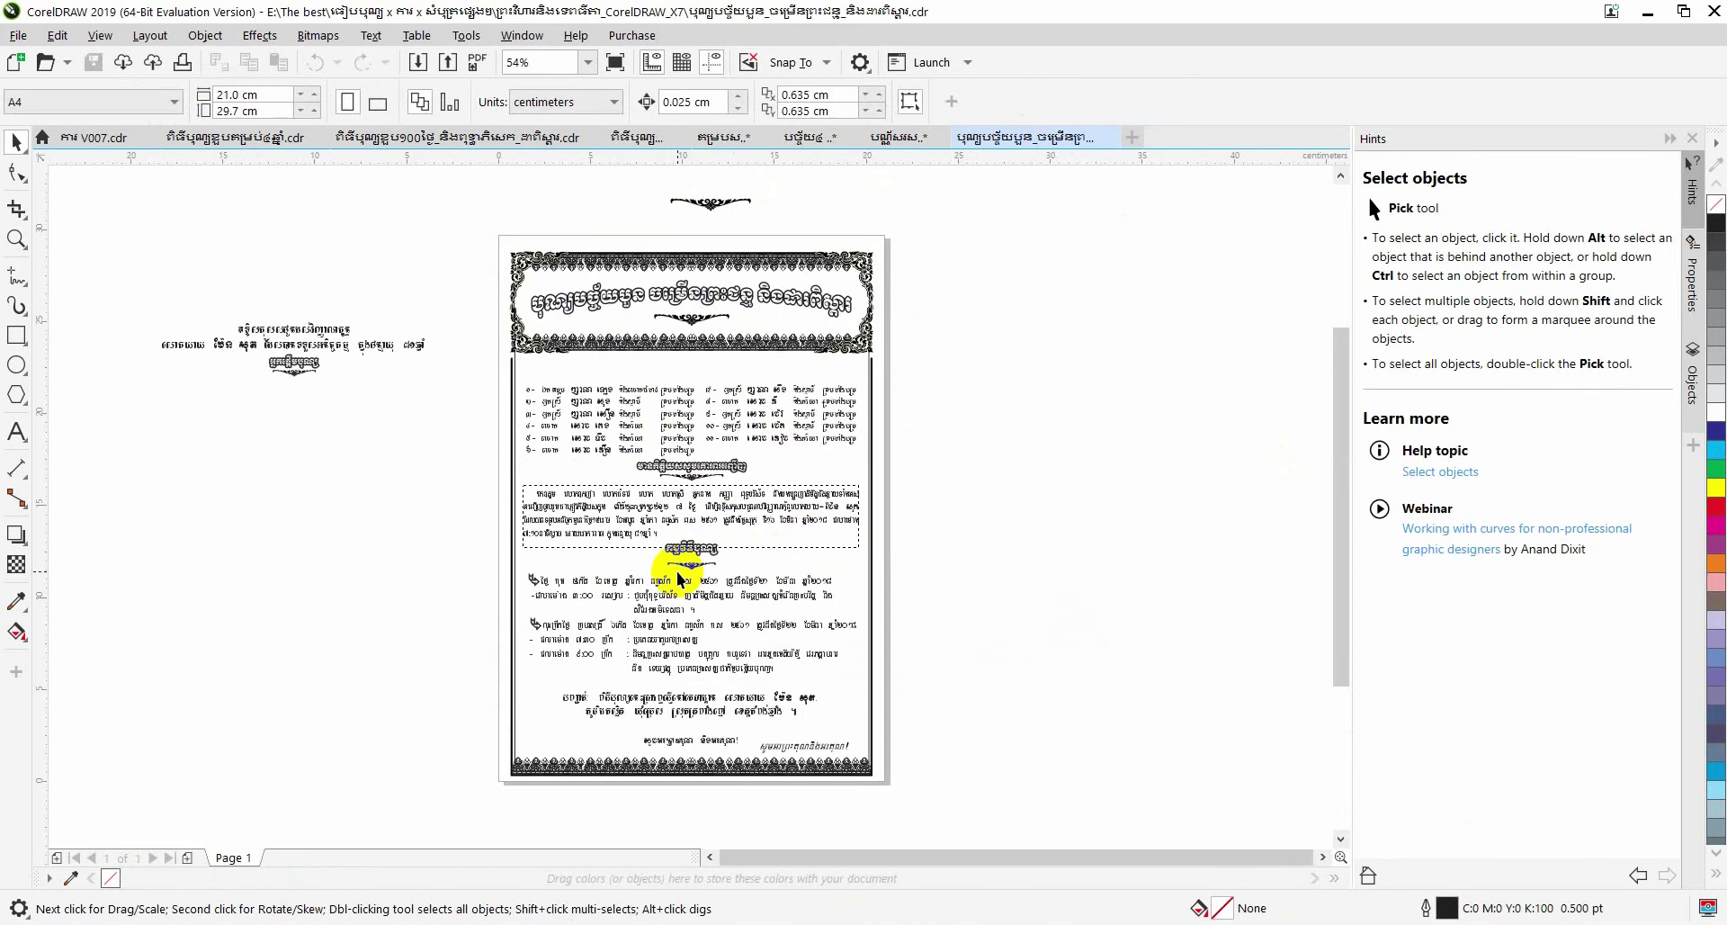
scroll(754, 532, "up", 5)
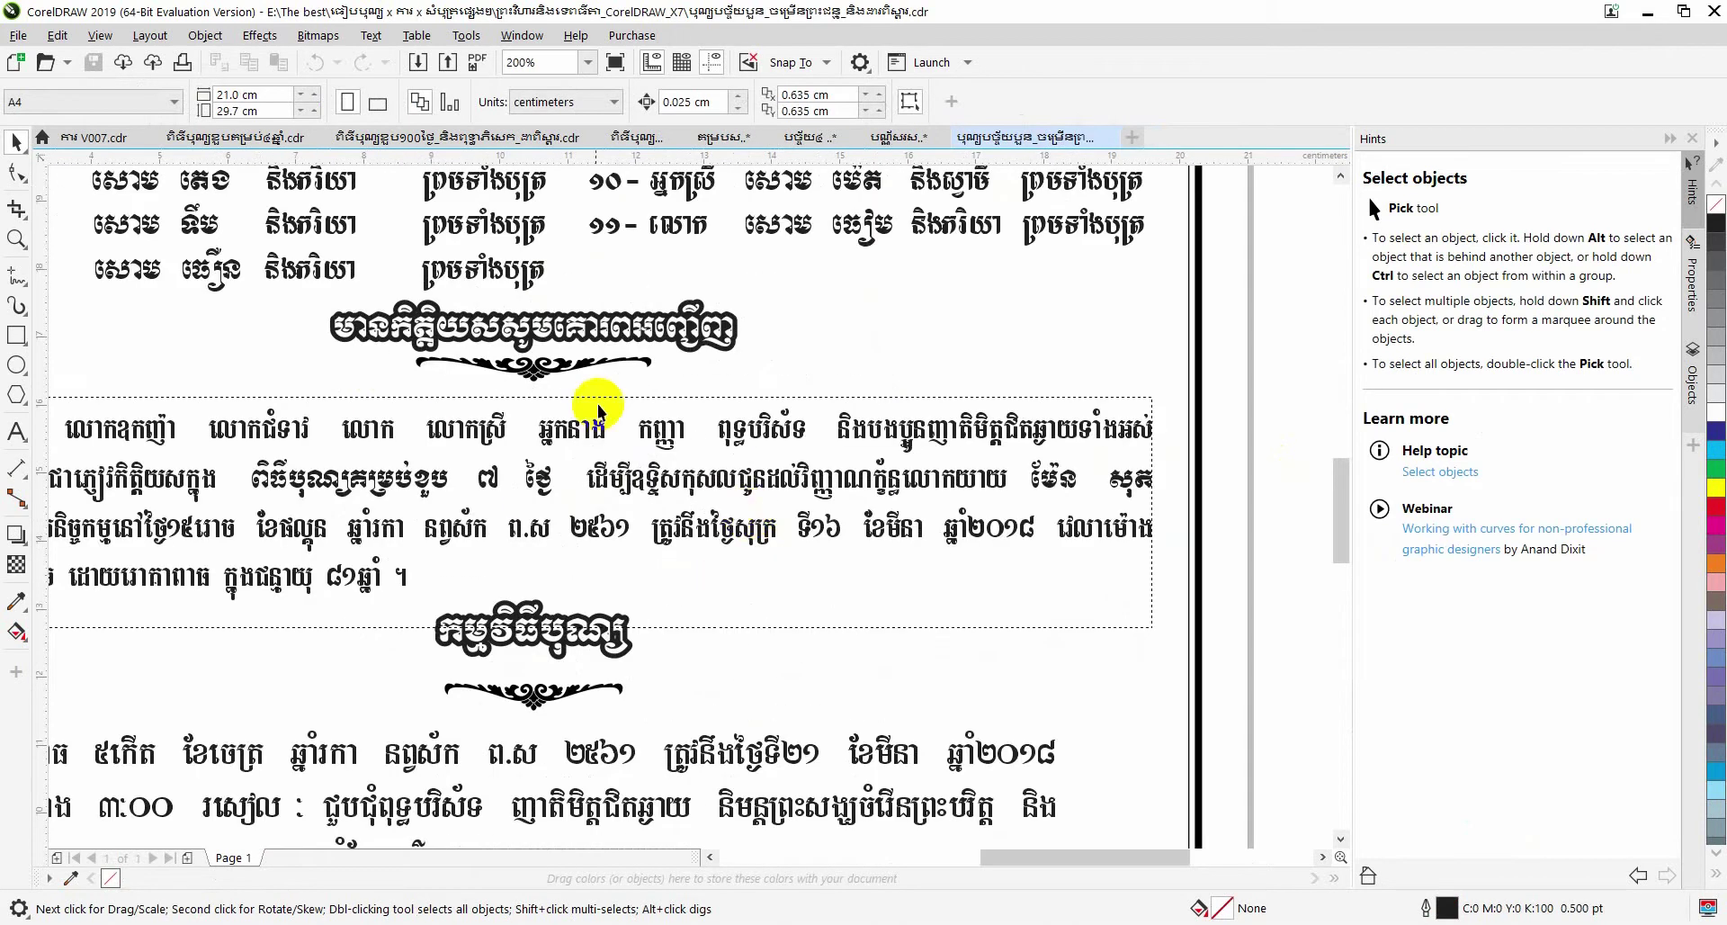
scroll(594, 405, "down", 3)
scroll(585, 378, "down", 3)
scroll(580, 369, "down", 2)
scroll(580, 369, "up", 2)
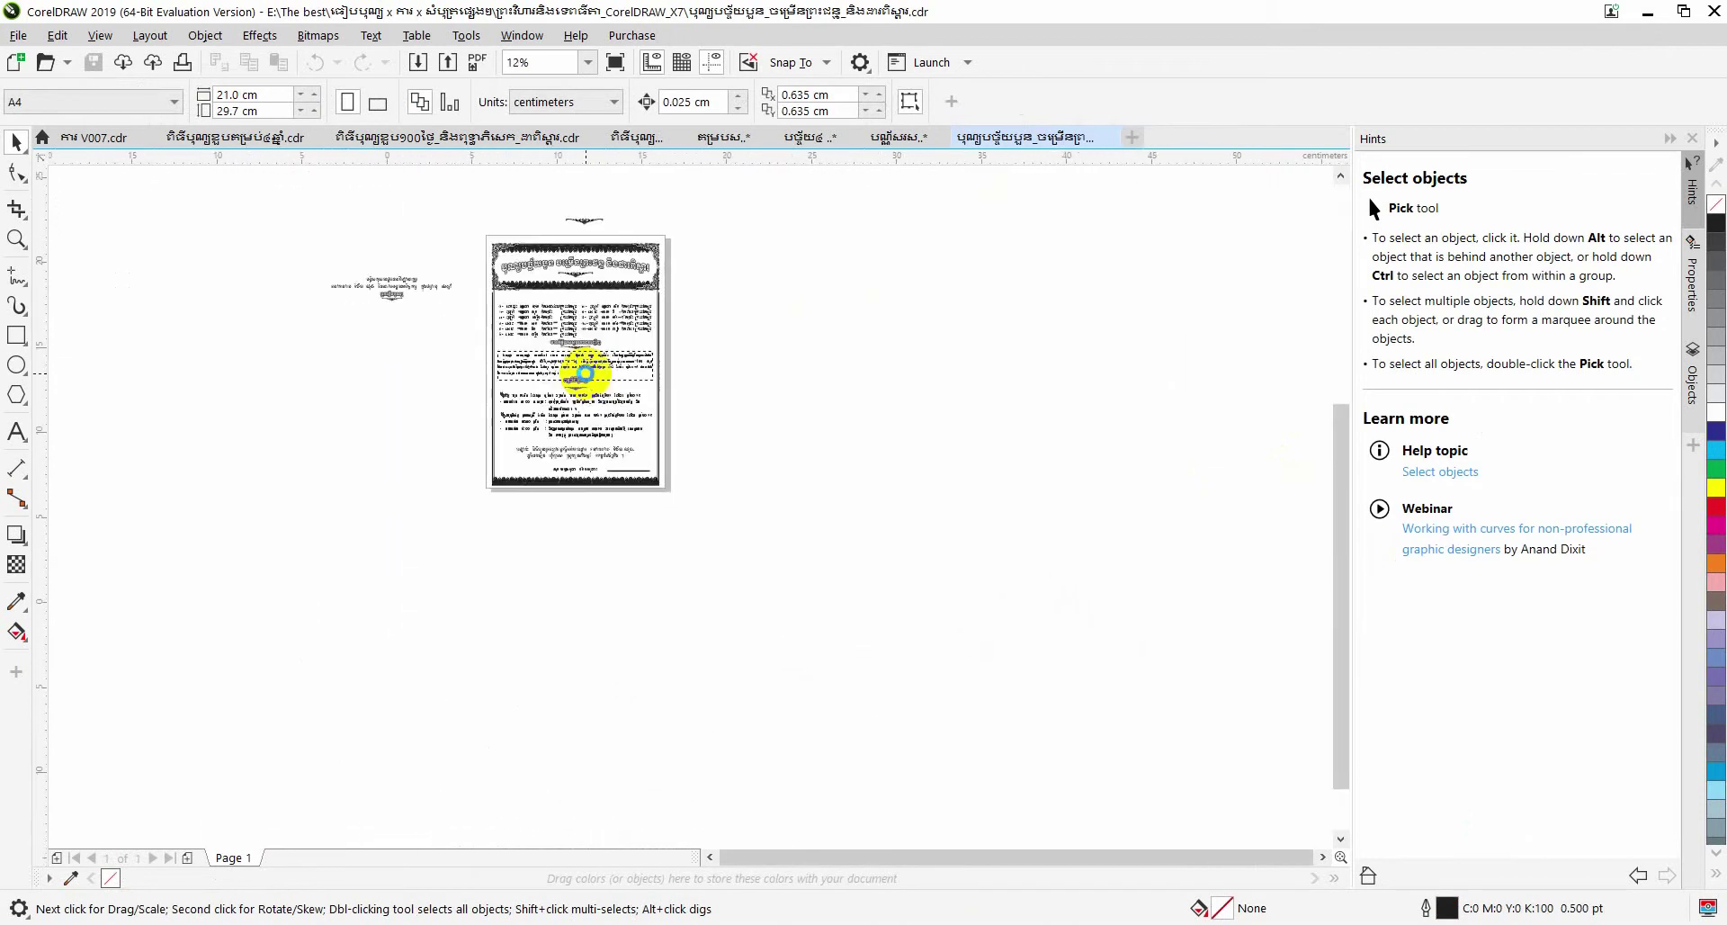
scroll(584, 373, "up", 3)
scroll(663, 385, "down", 2)
scroll(663, 385, "down", 1)
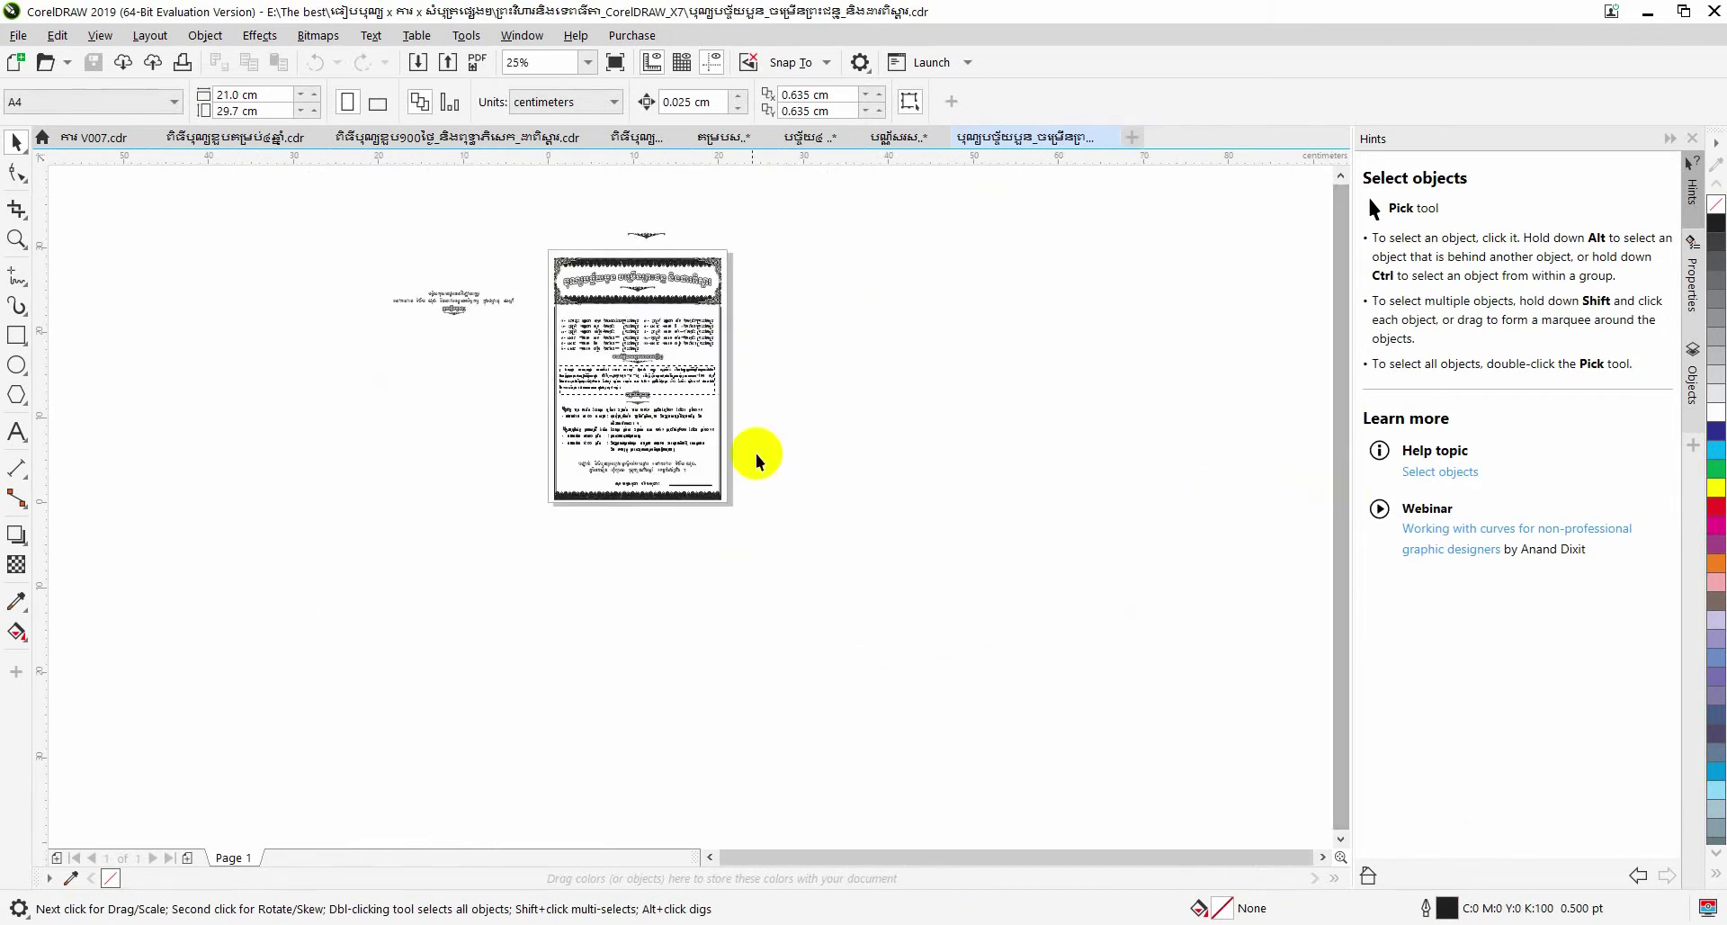
scroll(755, 454, "up", 5)
Pan across the invitation text, zooming further to read it.
left_click_drag(1340, 593, 861, 515)
scroll(484, 504, "up", 4)
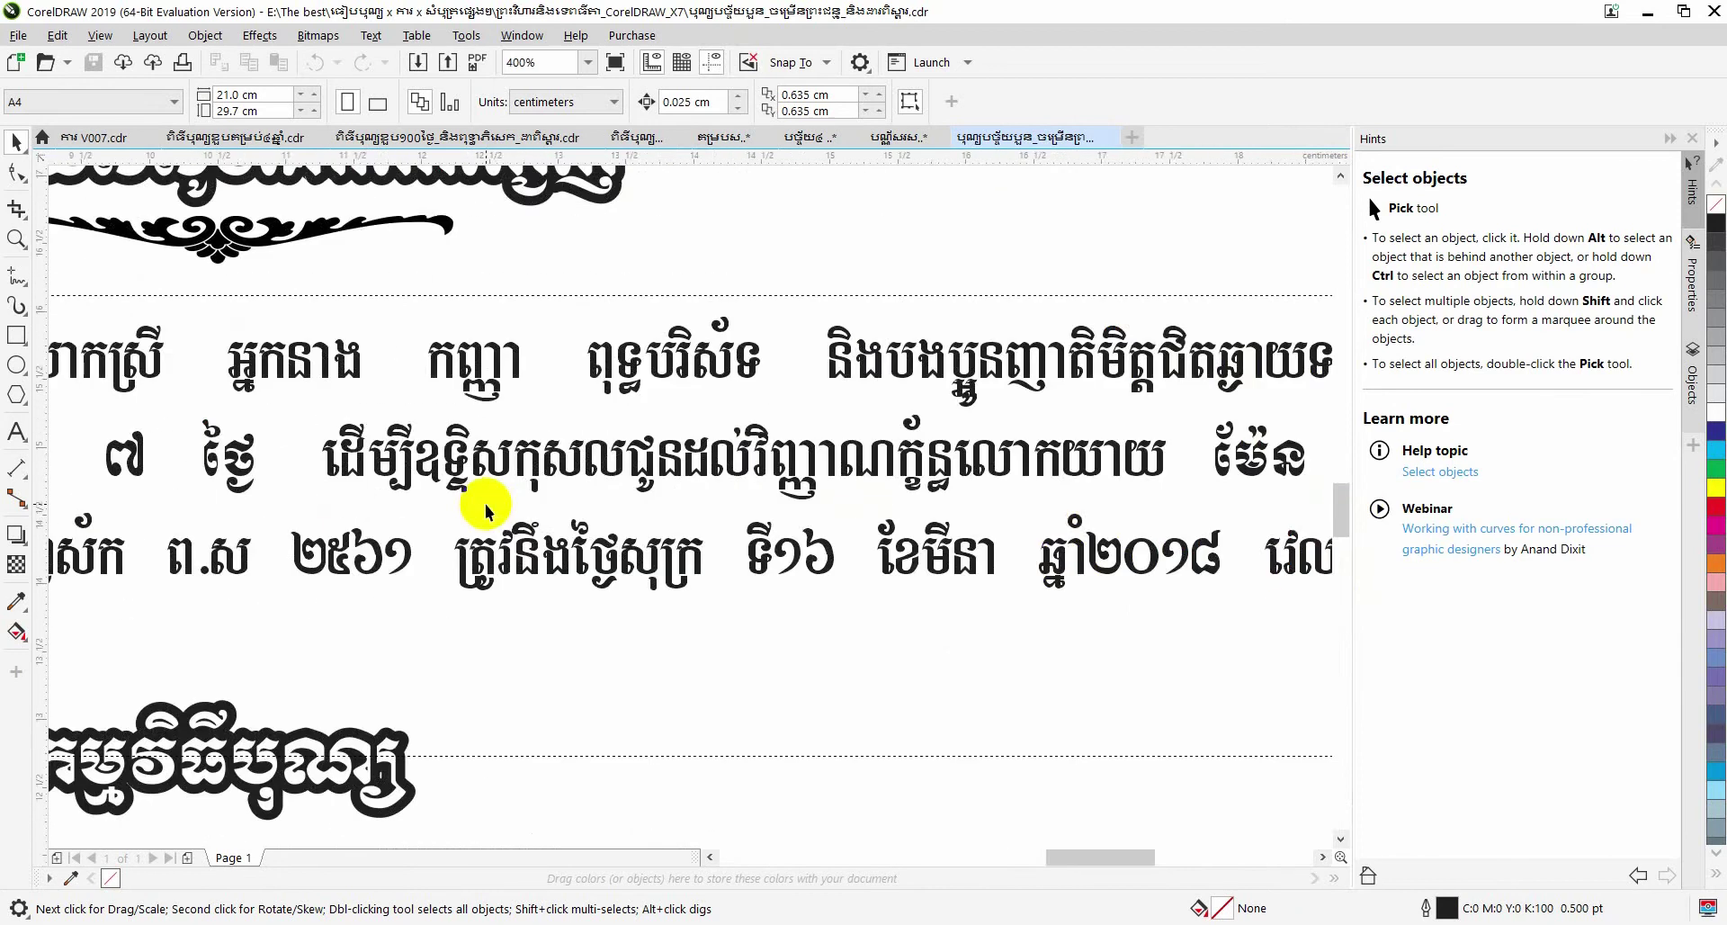
scroll(1054, 401, "down", 2)
scroll(661, 430, "down", 2)
left_click_drag(1351, 497, 1341, 374)
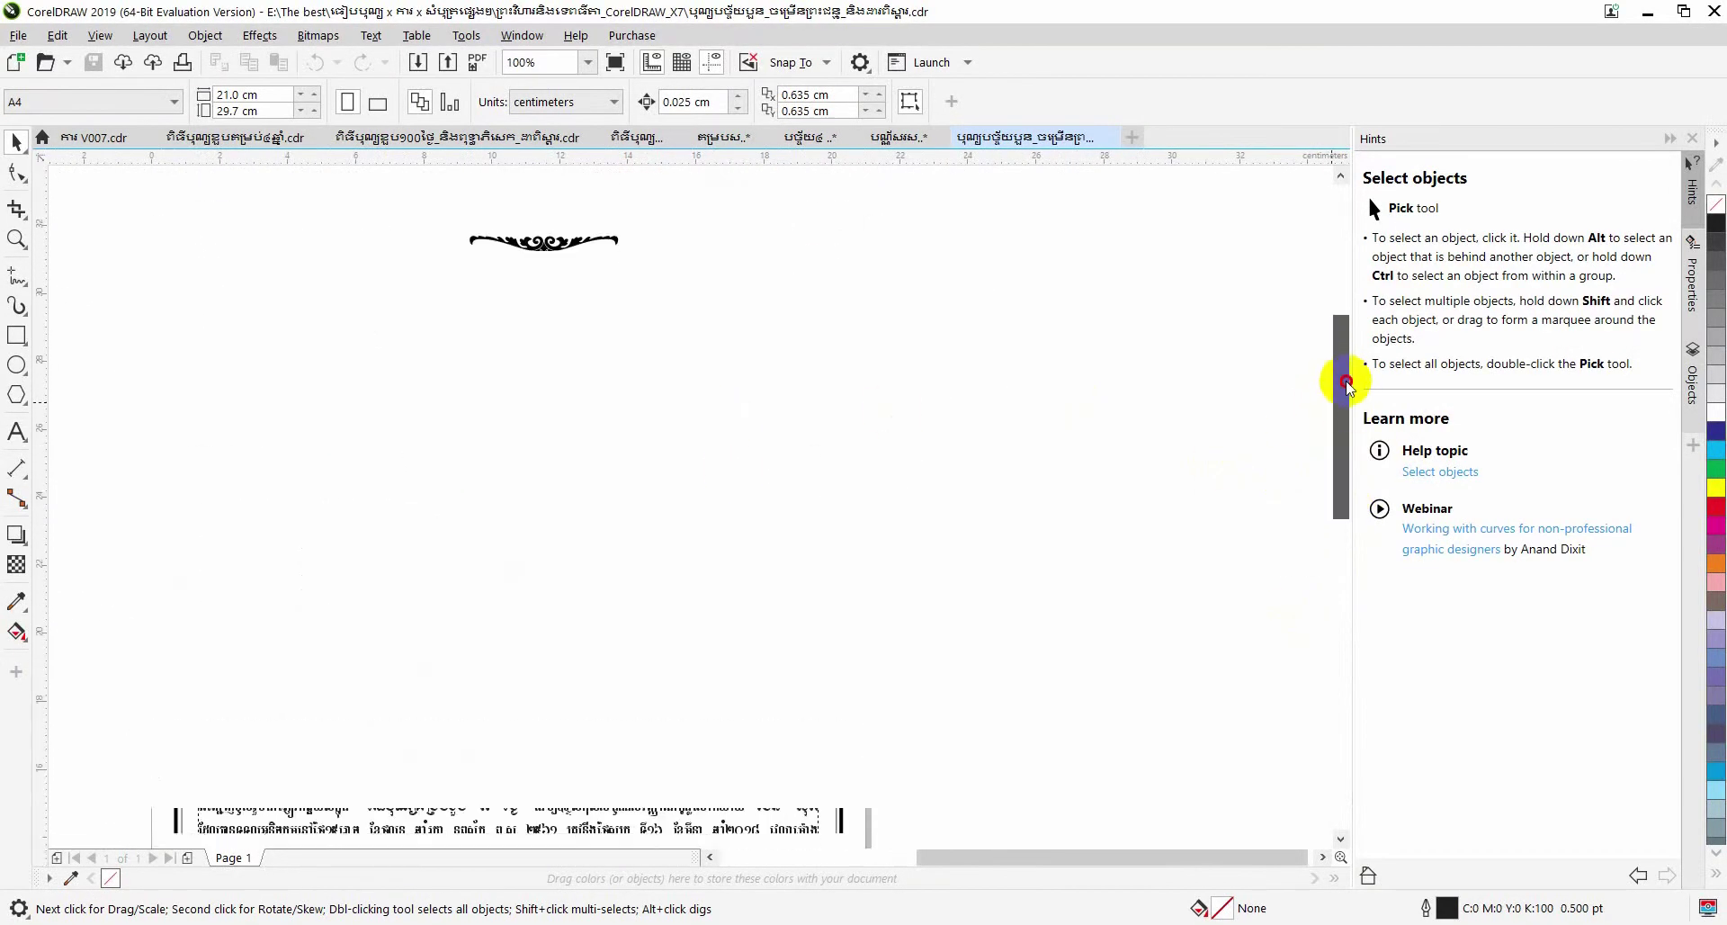
scroll(844, 570, "down", 5)
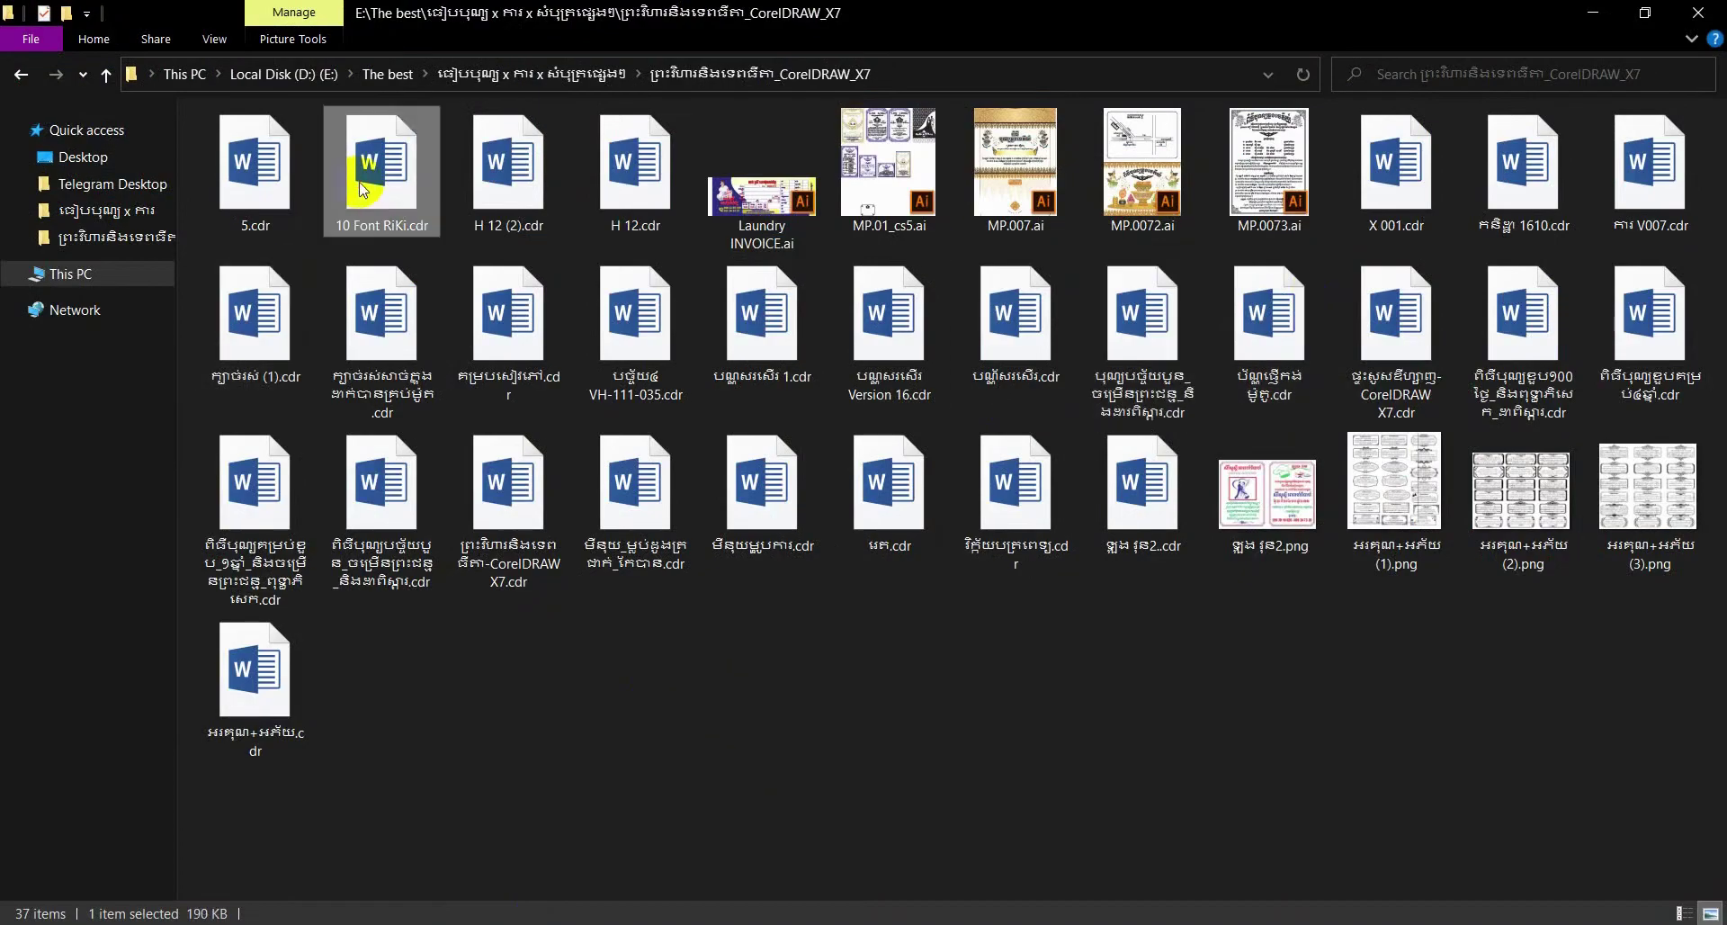
Open H 12.cdr from the design folder in CorelDRAW.
left_click(521, 171)
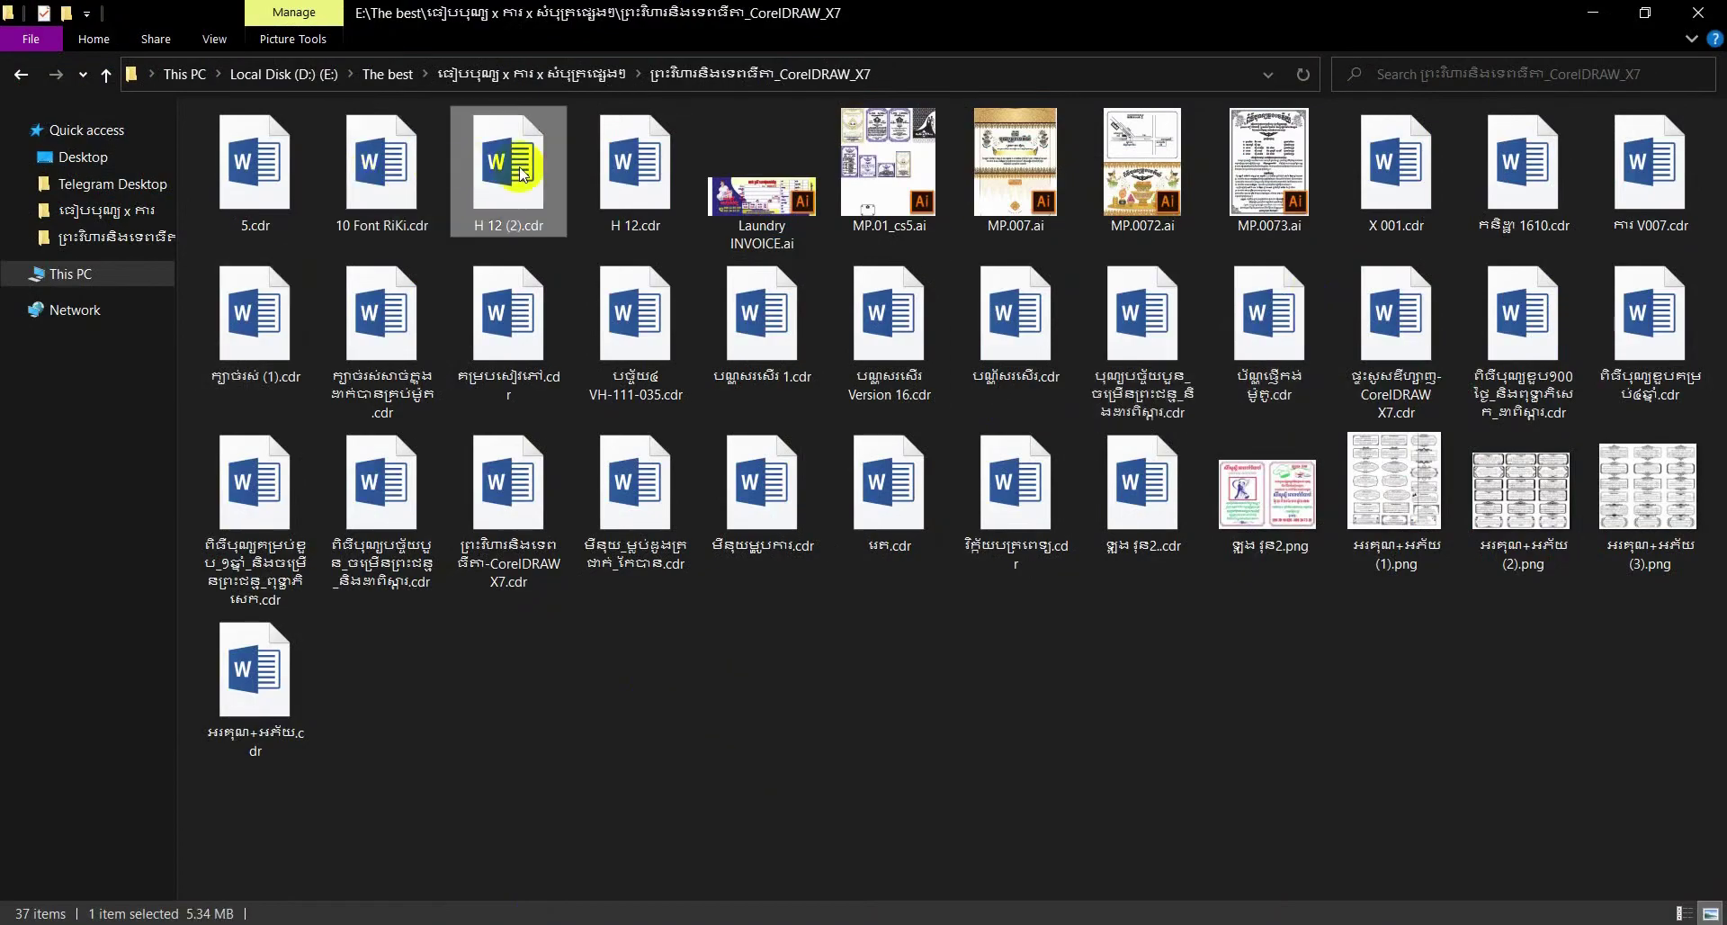
right_click(621, 155)
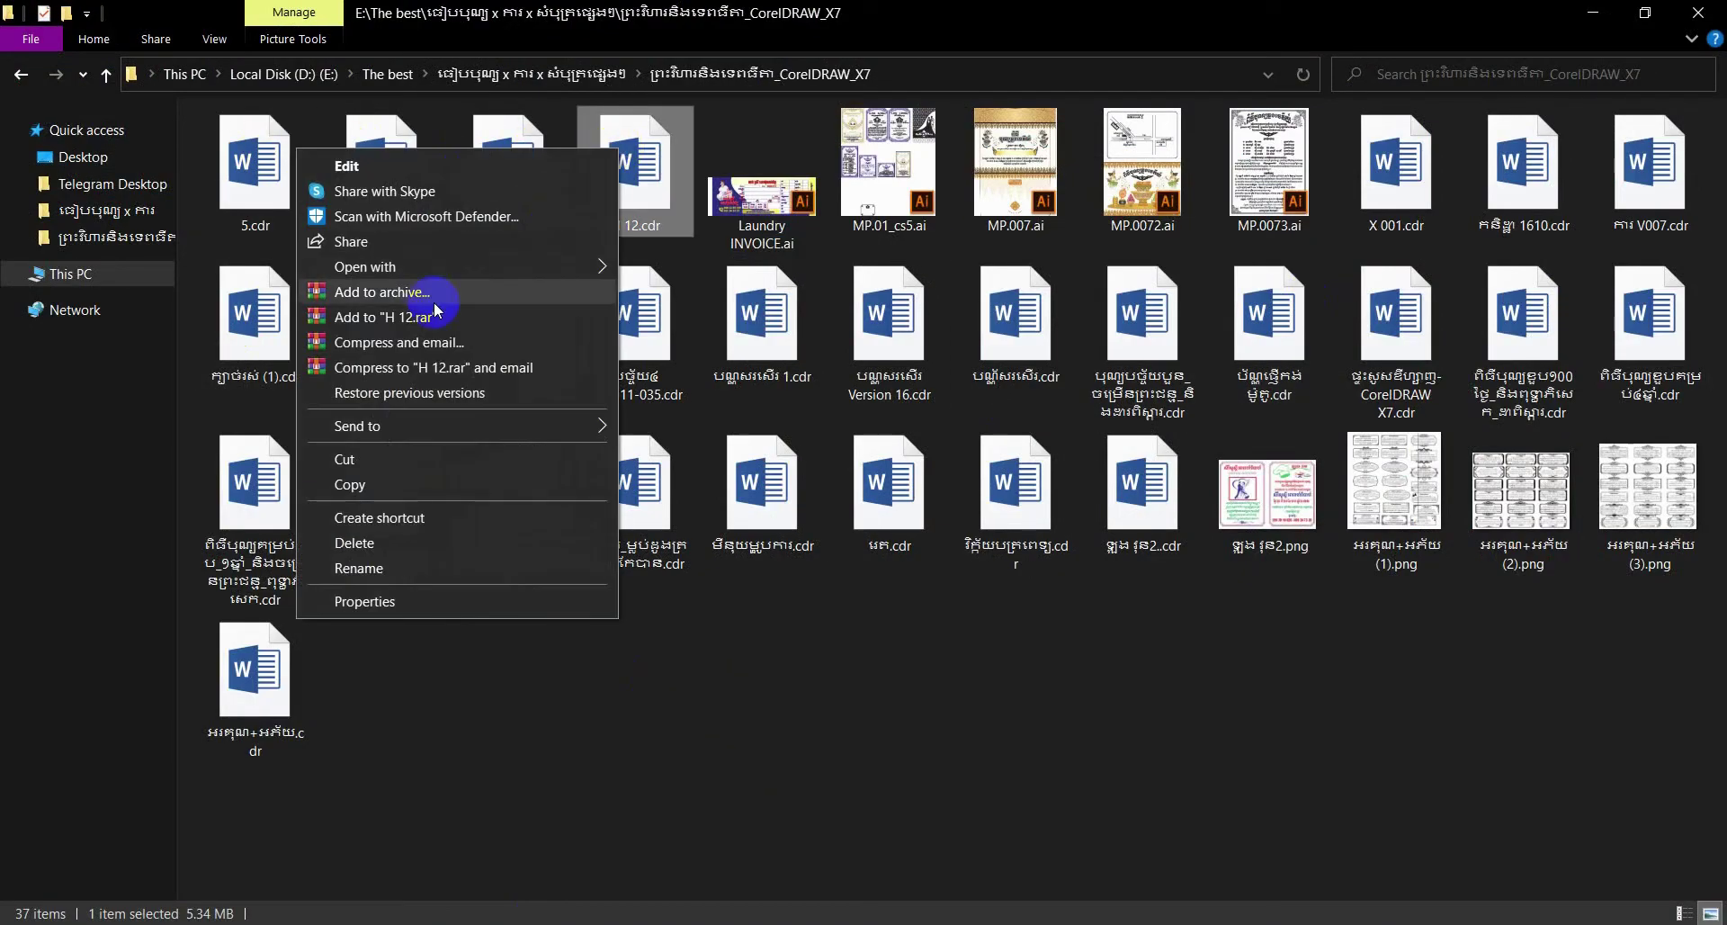
mouse_move(405, 267)
left_click(683, 292)
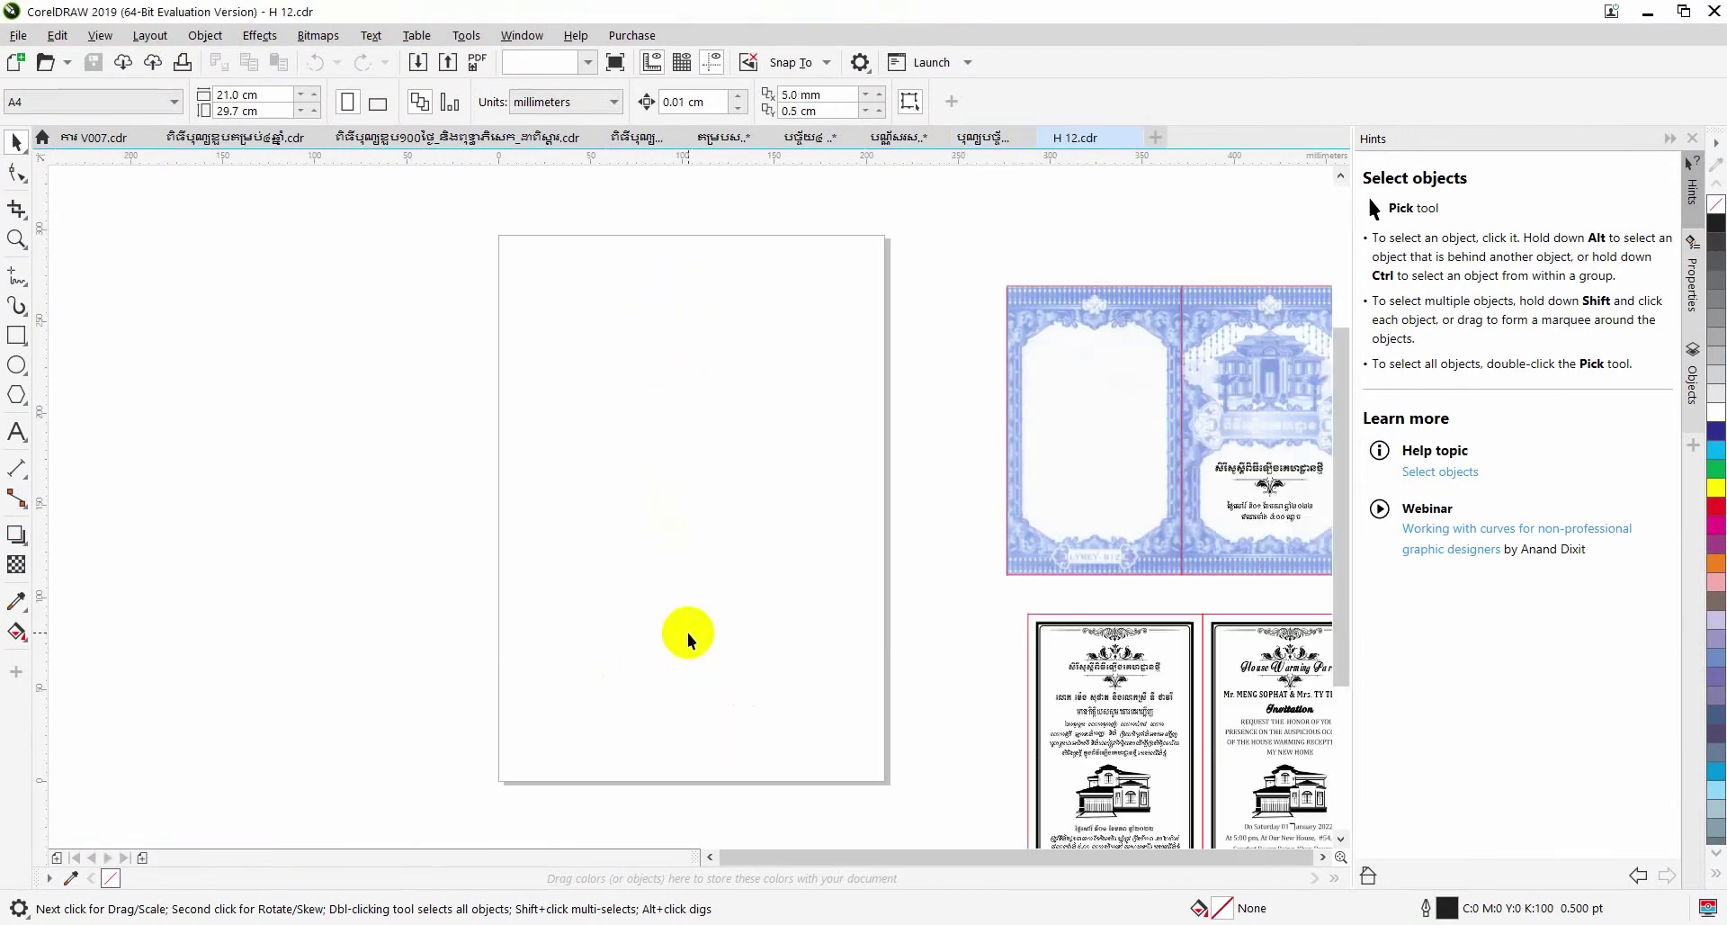
Zoom and pan around the blue, black-bordered and gold housewarming invitation cards.
left_click_drag(830, 860, 900, 855)
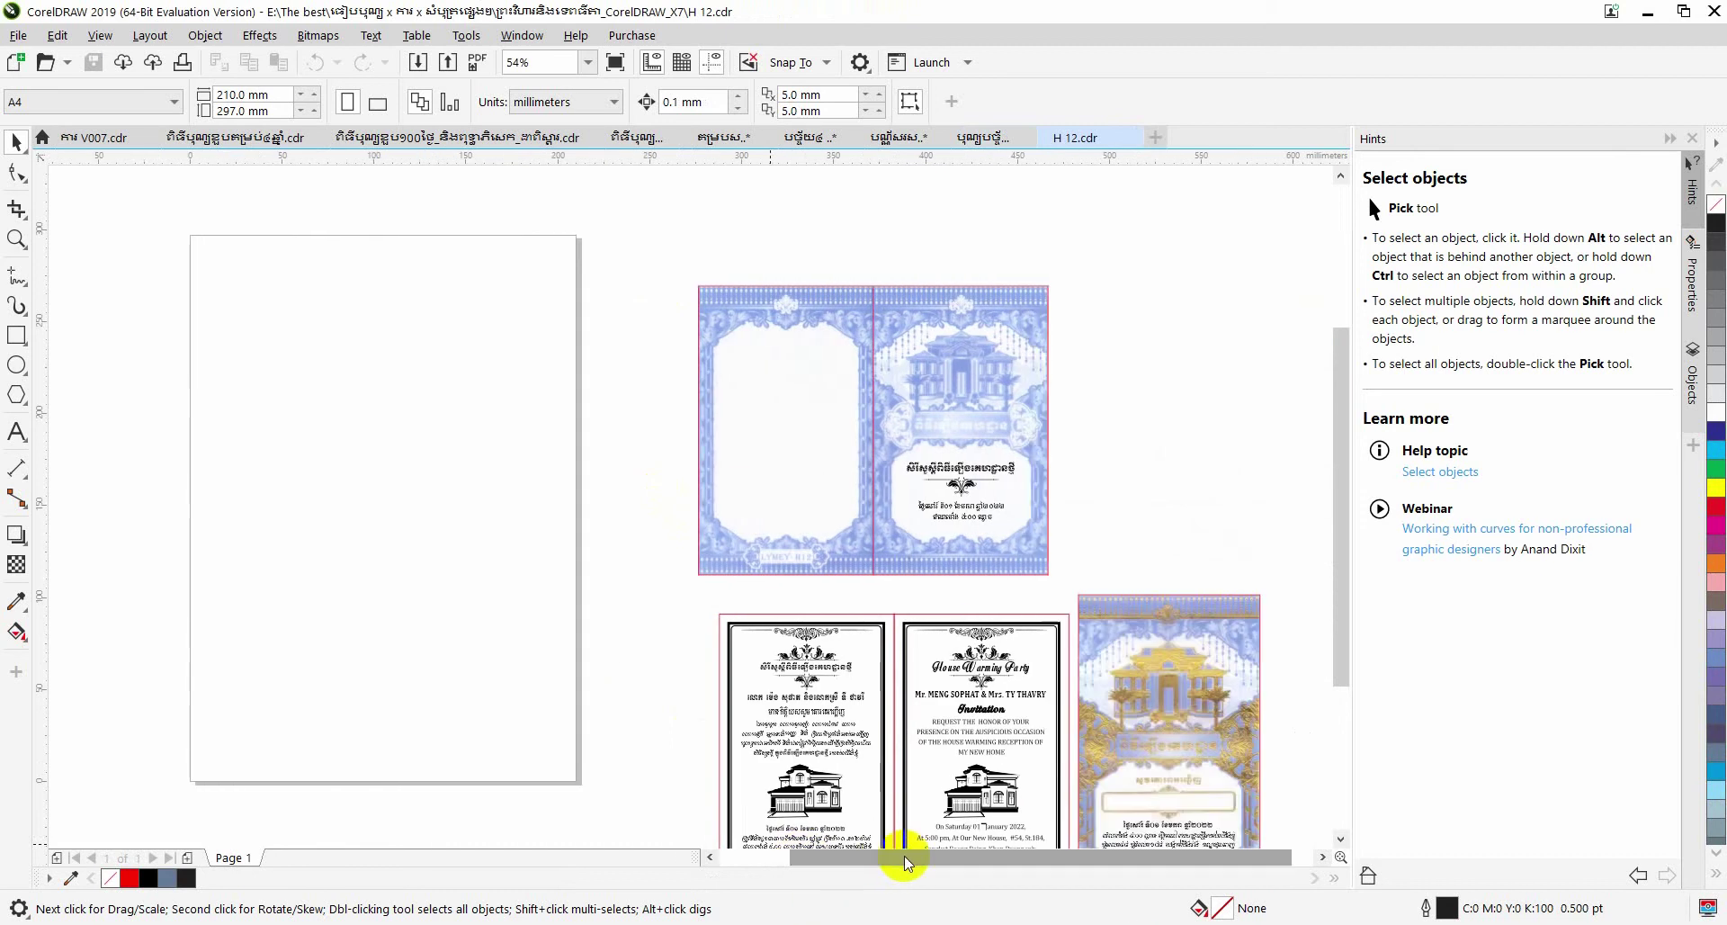
scroll(1098, 706, "down", 3)
scroll(1106, 717, "up", 5)
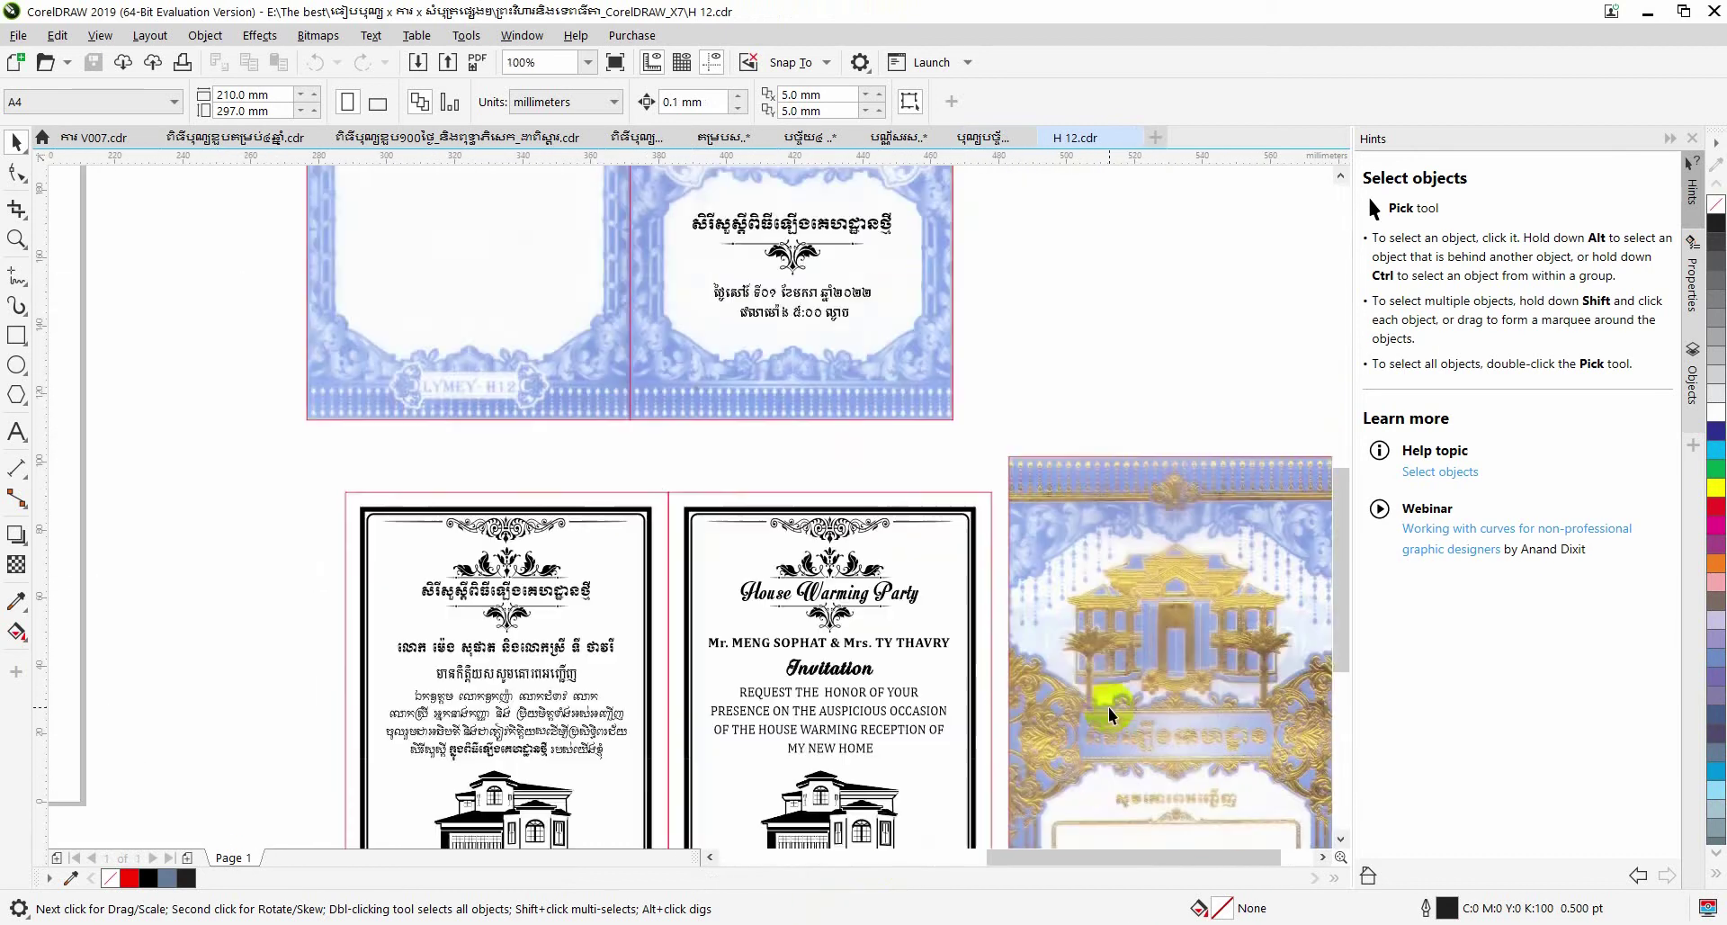
left_click_drag(1335, 550, 1336, 601)
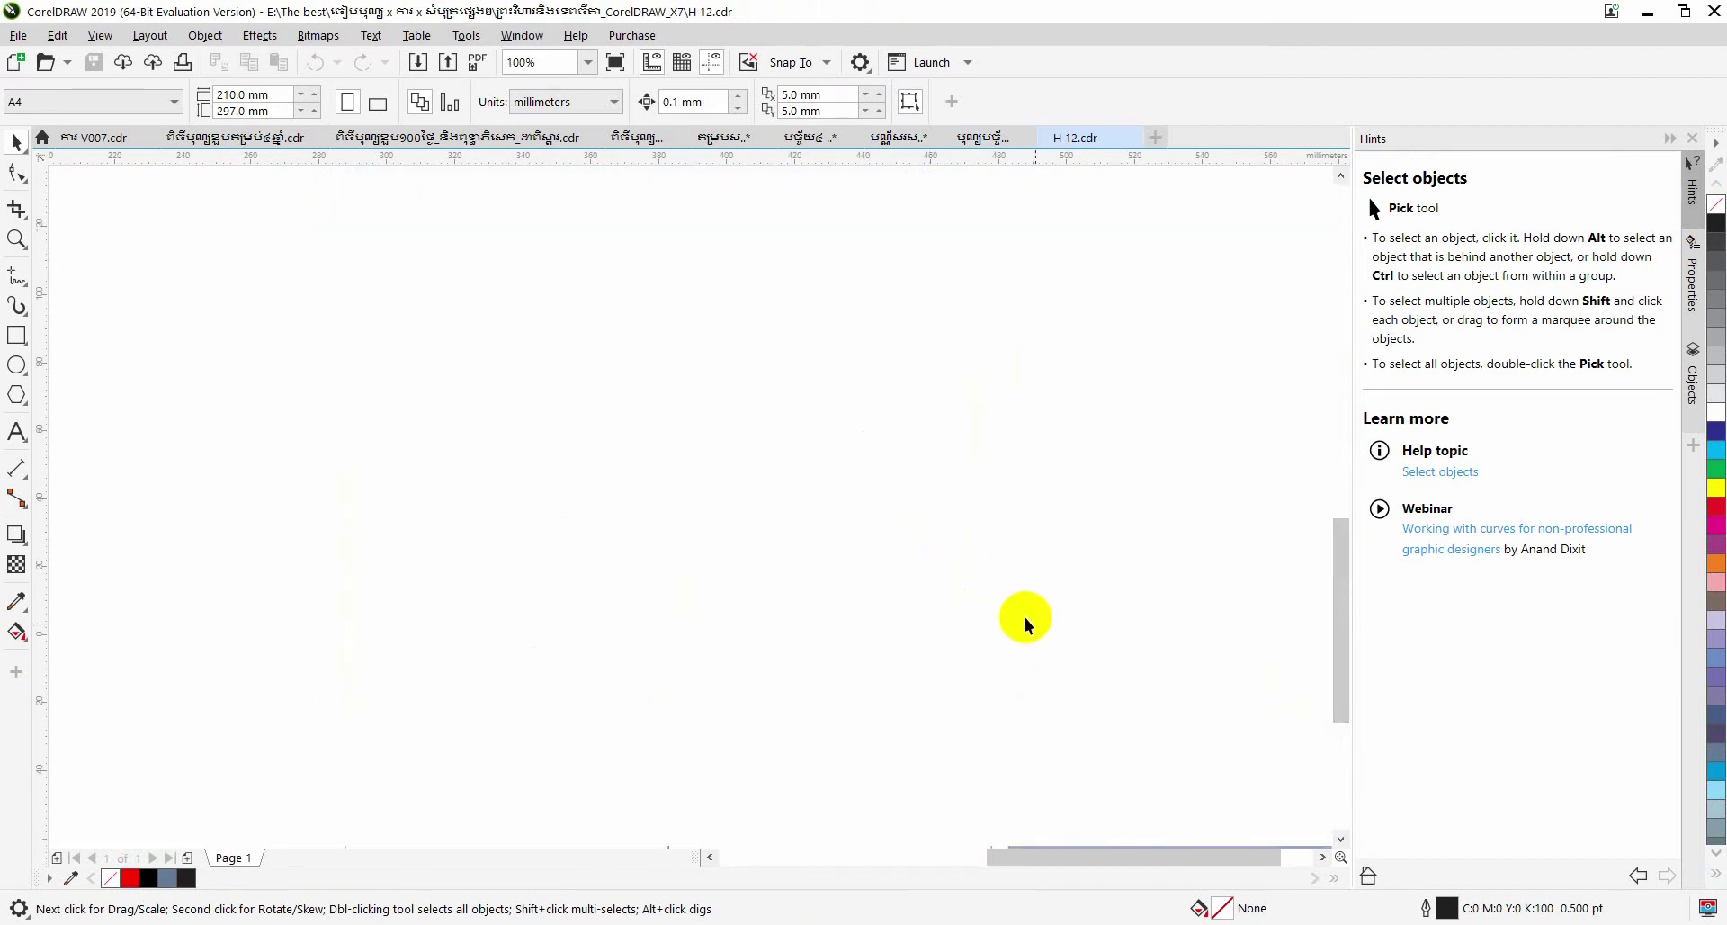
left_click_drag(1049, 851, 1042, 845)
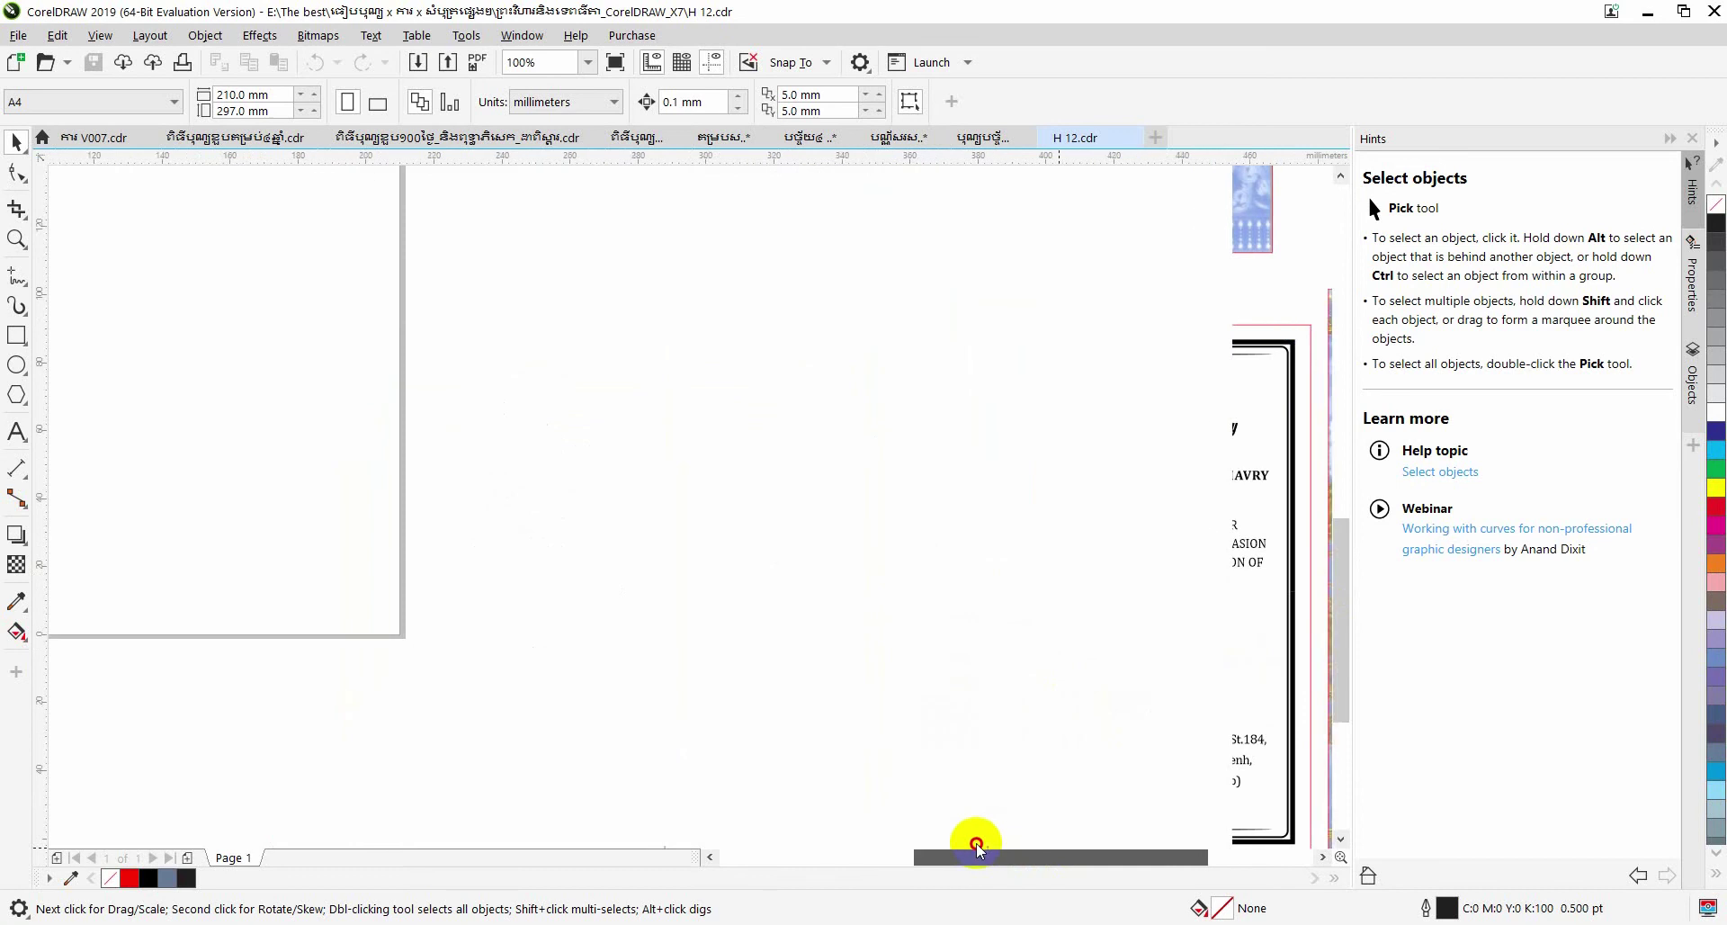
mouse_move(459, 137)
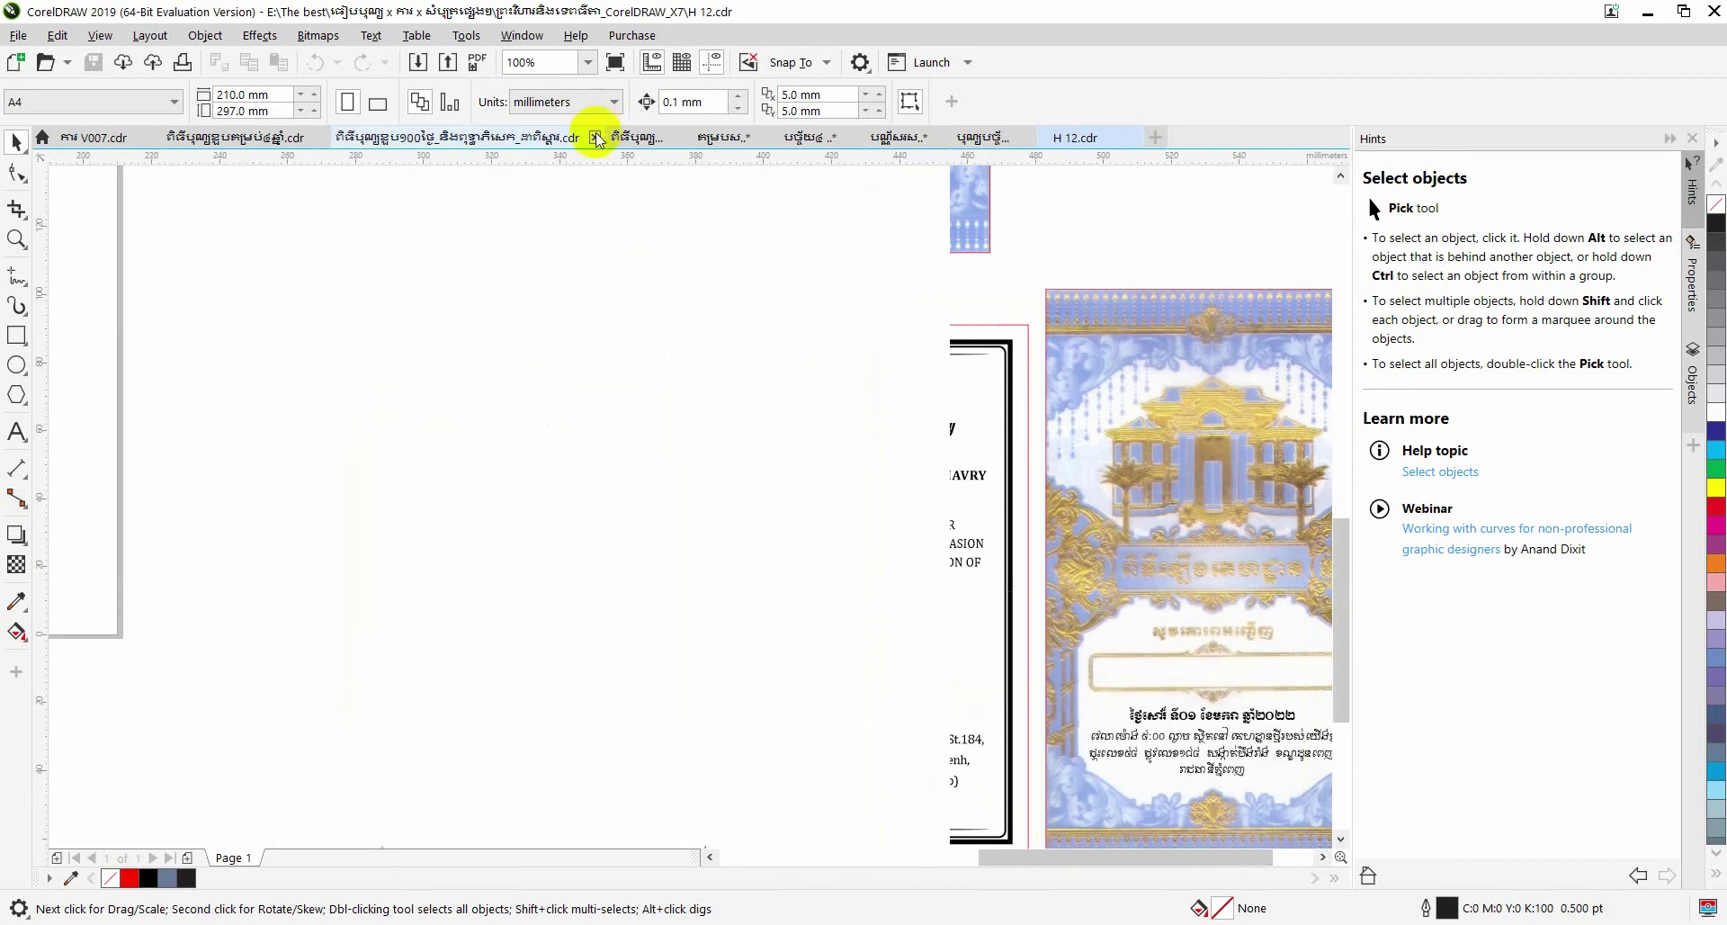
Close the open design tabs, including VH-111-035, ការ V007.cdr and H 12.cdr, without saving.
left_click(596, 137)
left_click(618, 136)
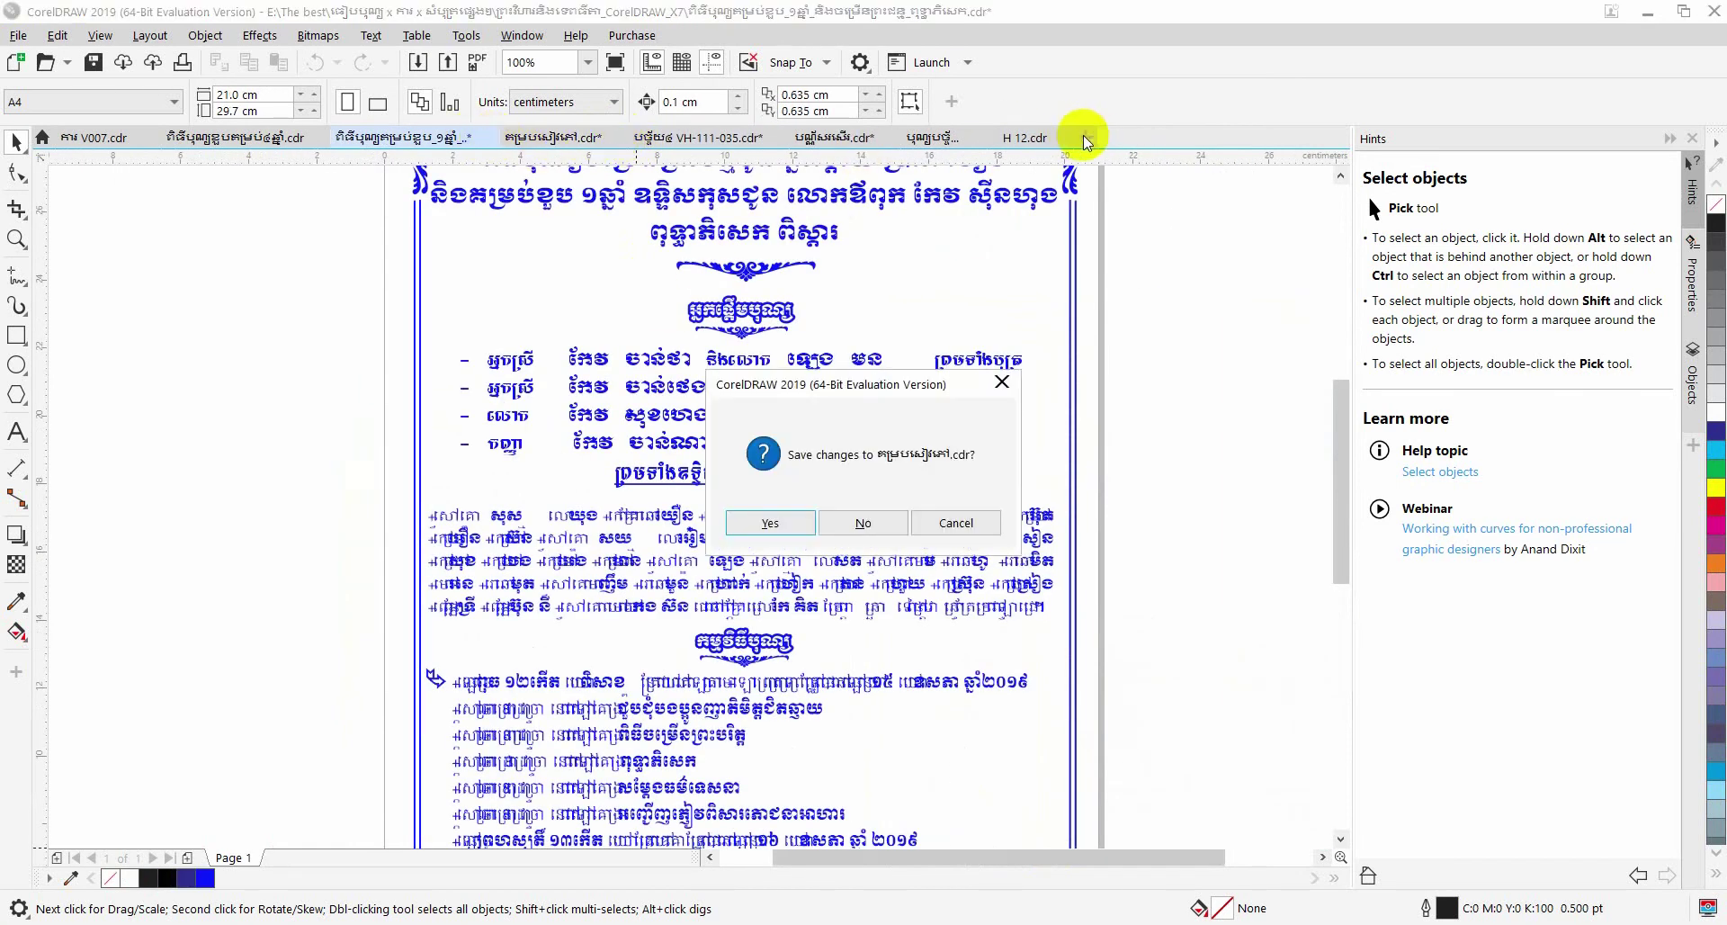
left_click(865, 522)
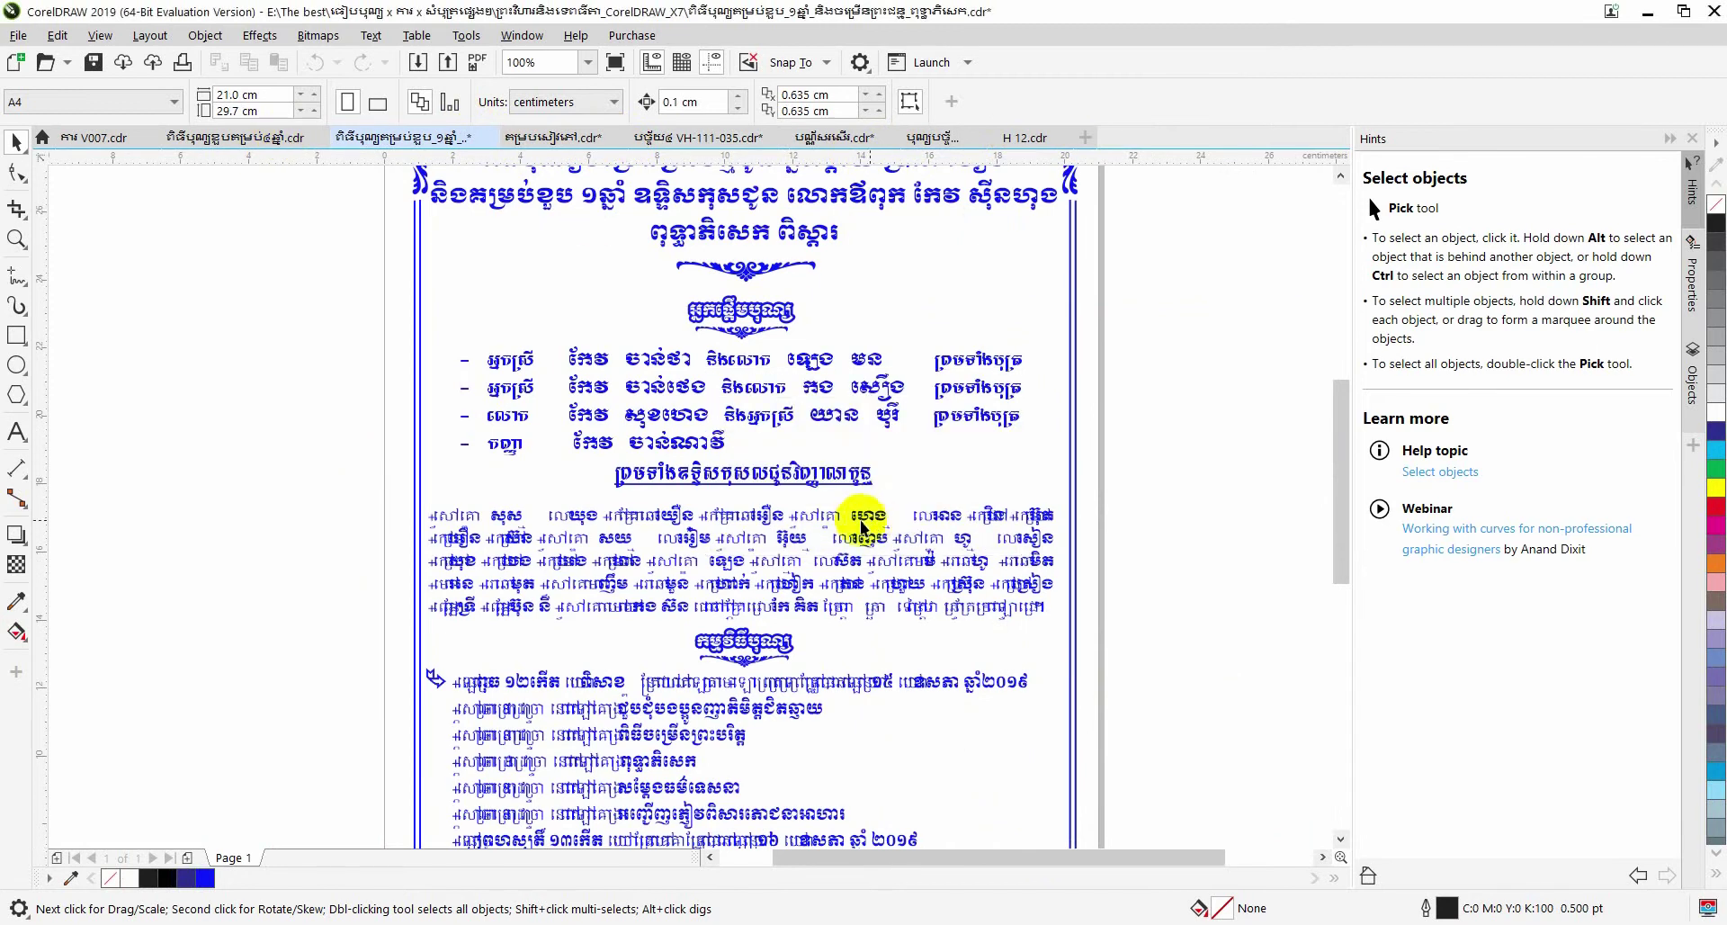
left_click(490, 137)
left_click(886, 525)
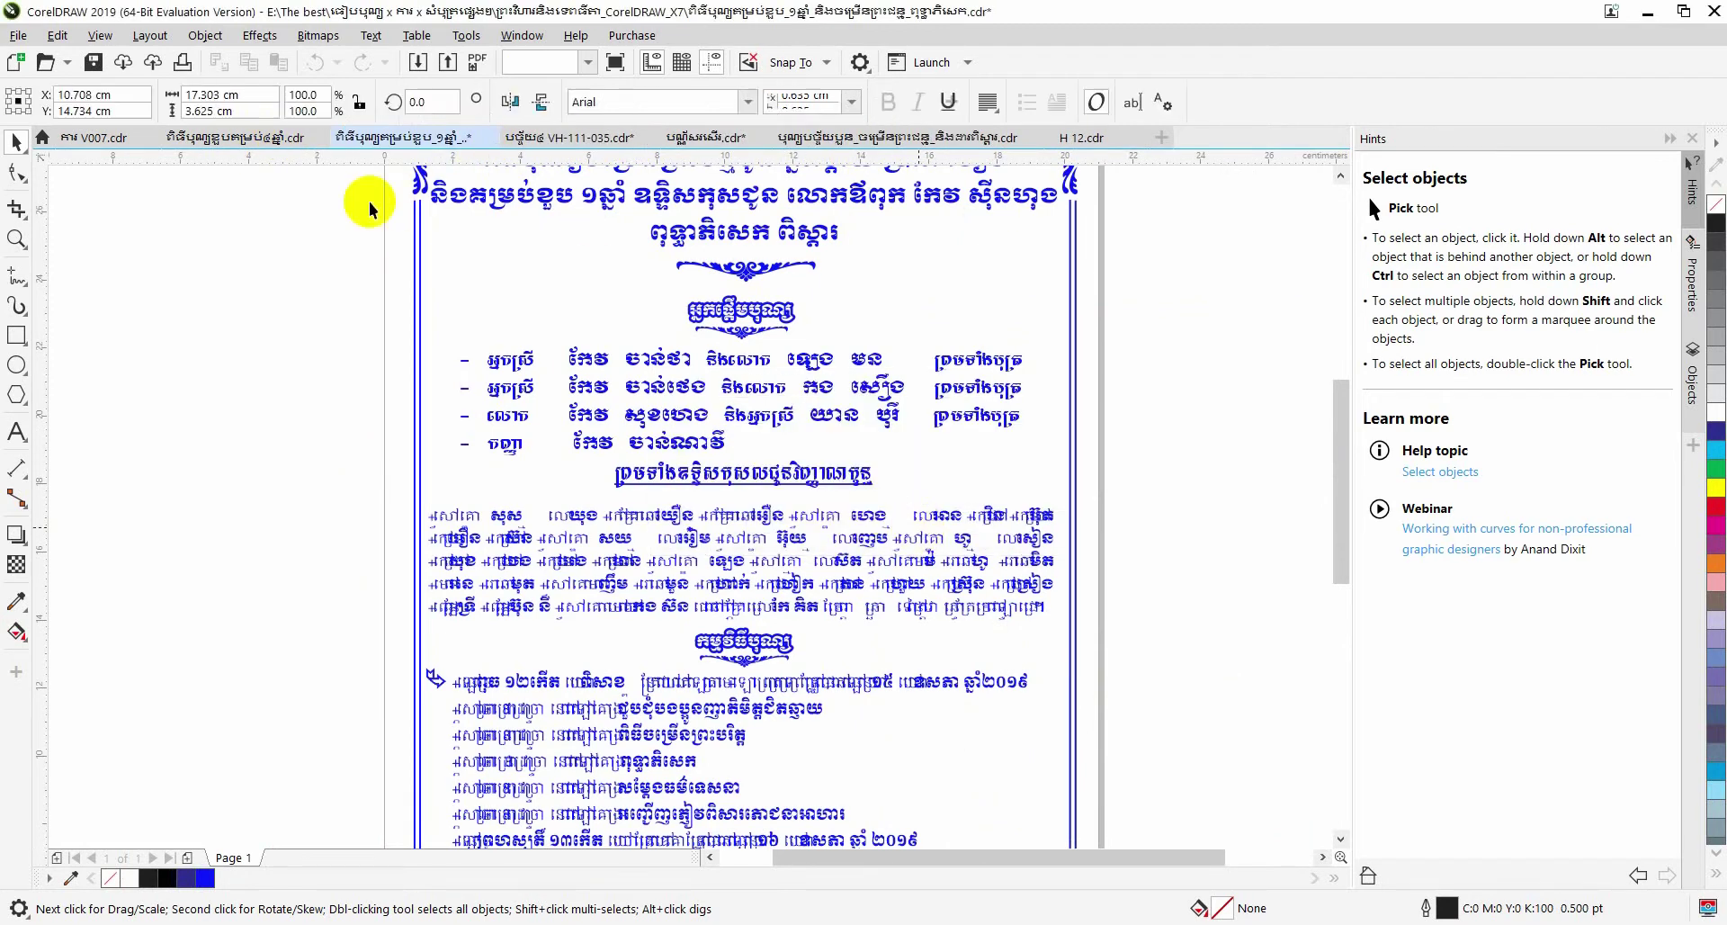
left_click(483, 138)
left_click(877, 525)
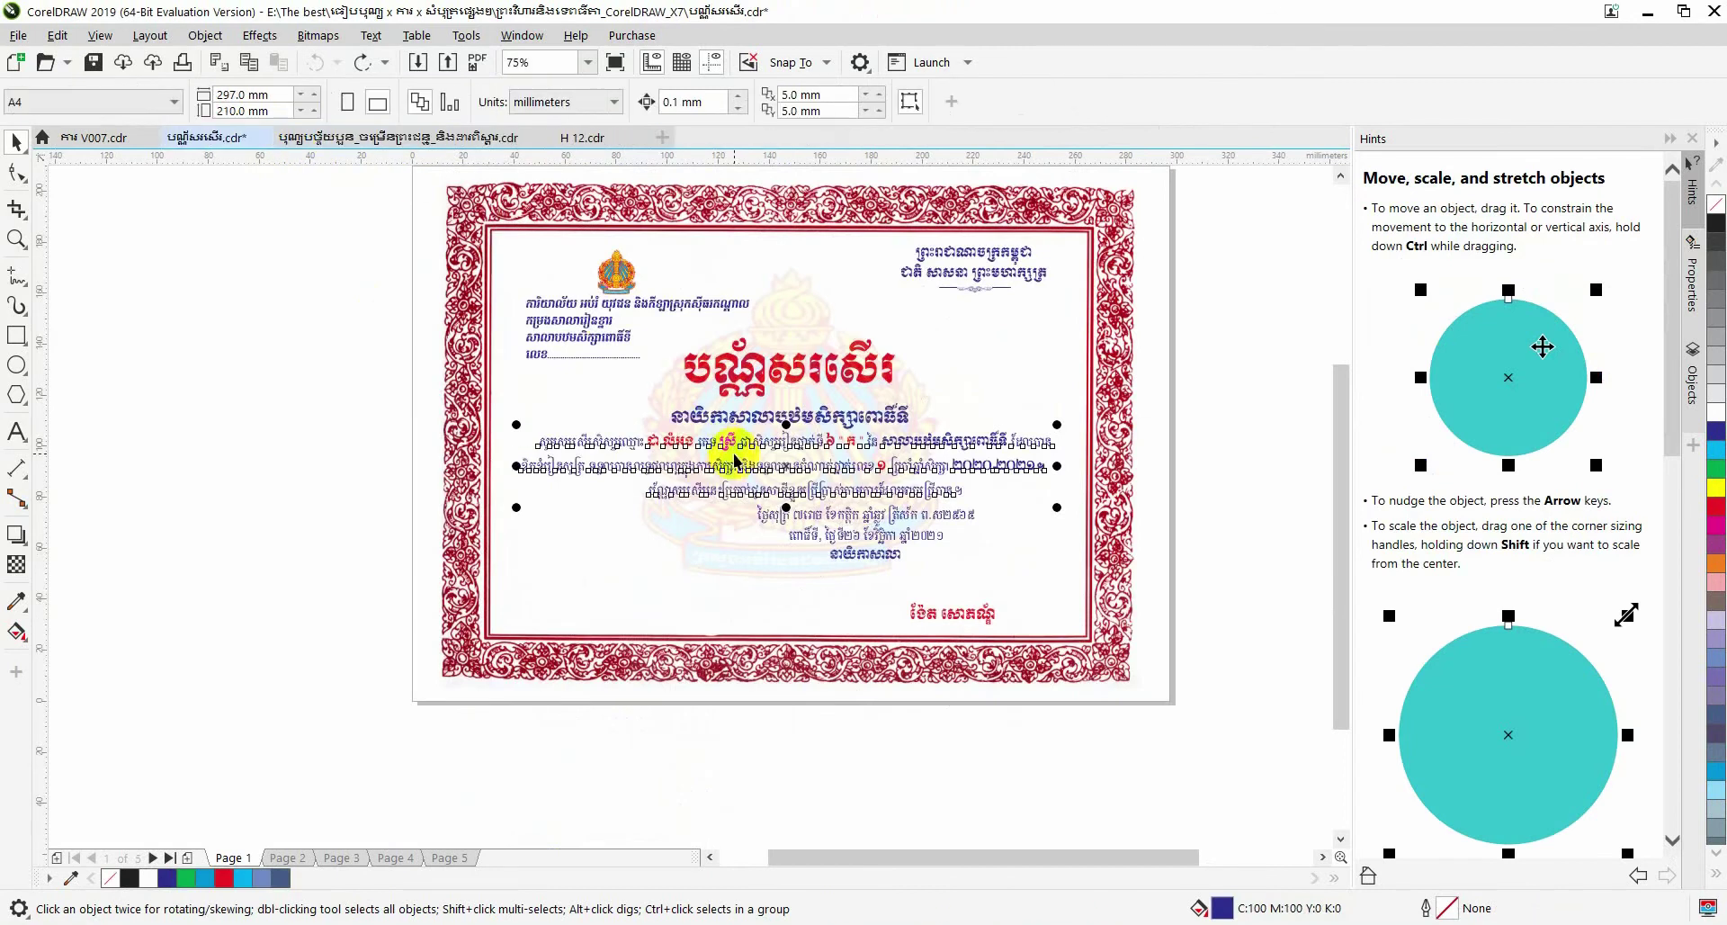
left_click(125, 137)
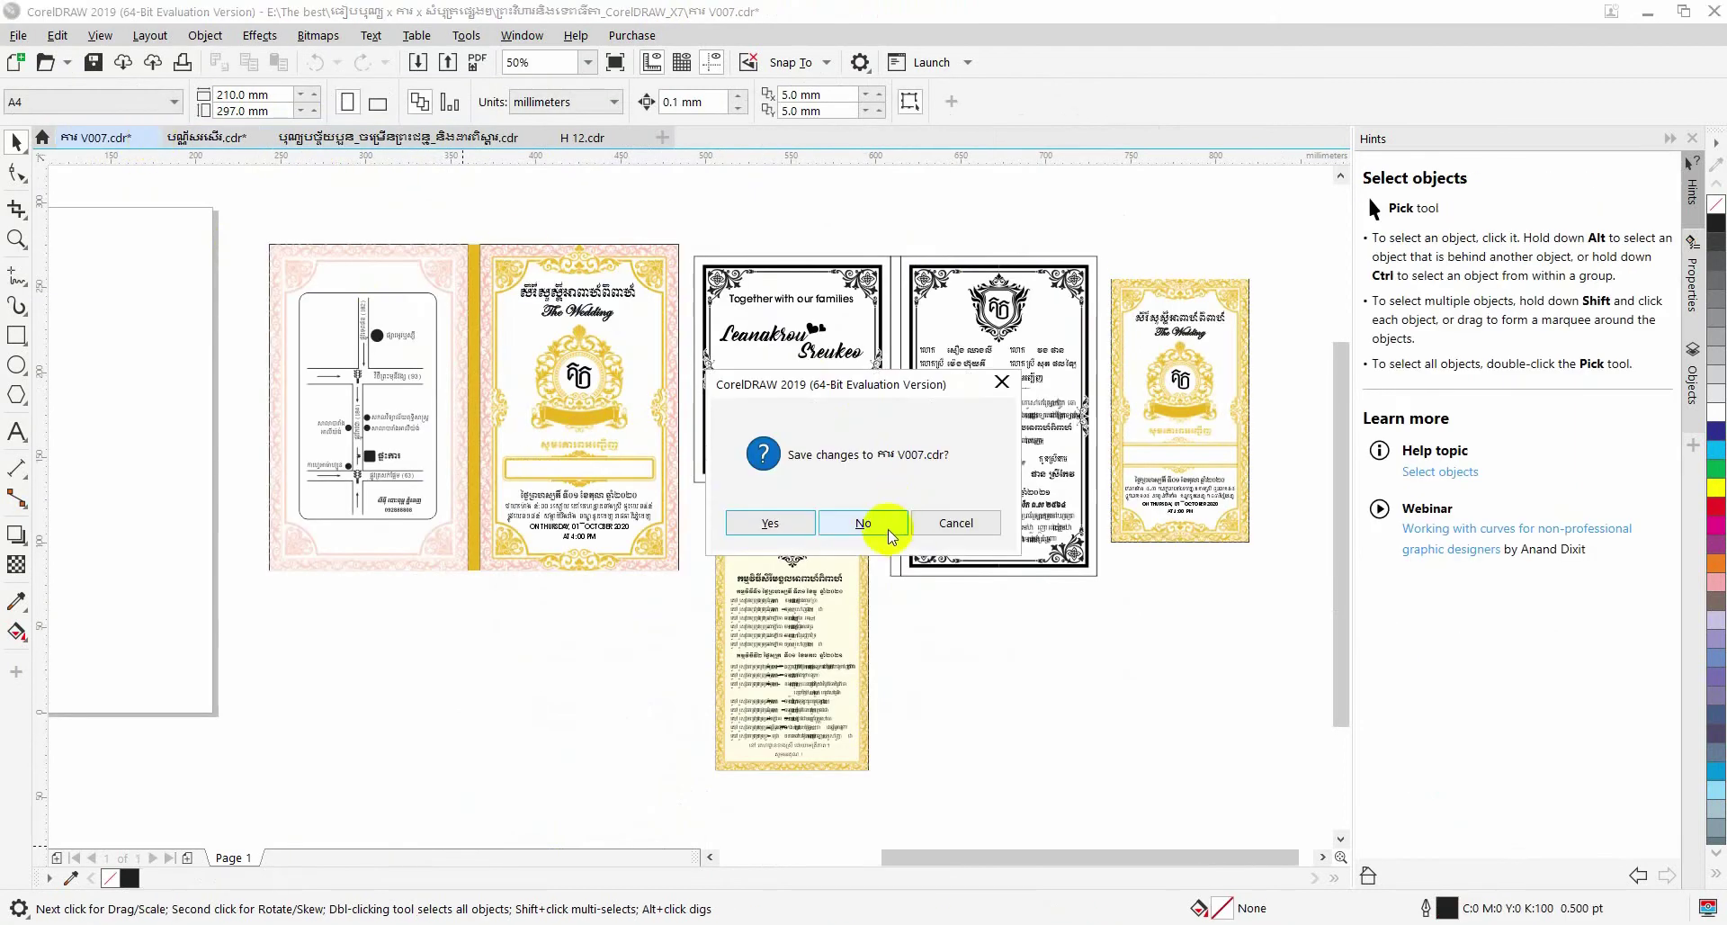
left_click(864, 524)
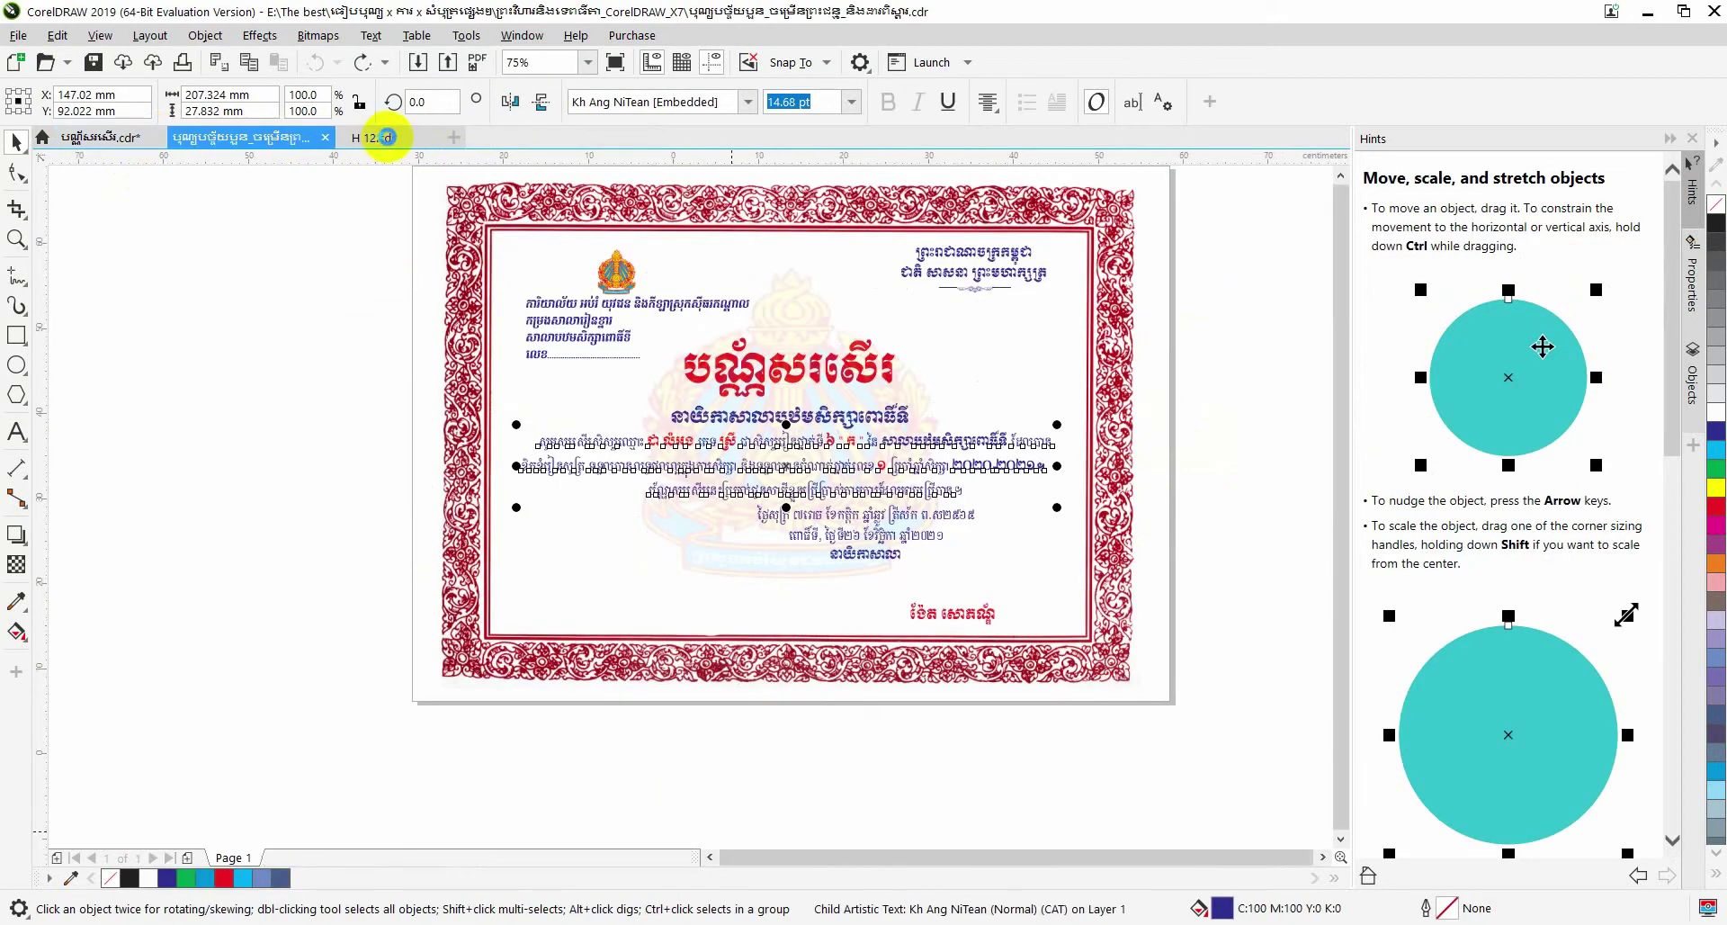
left_click(325, 136)
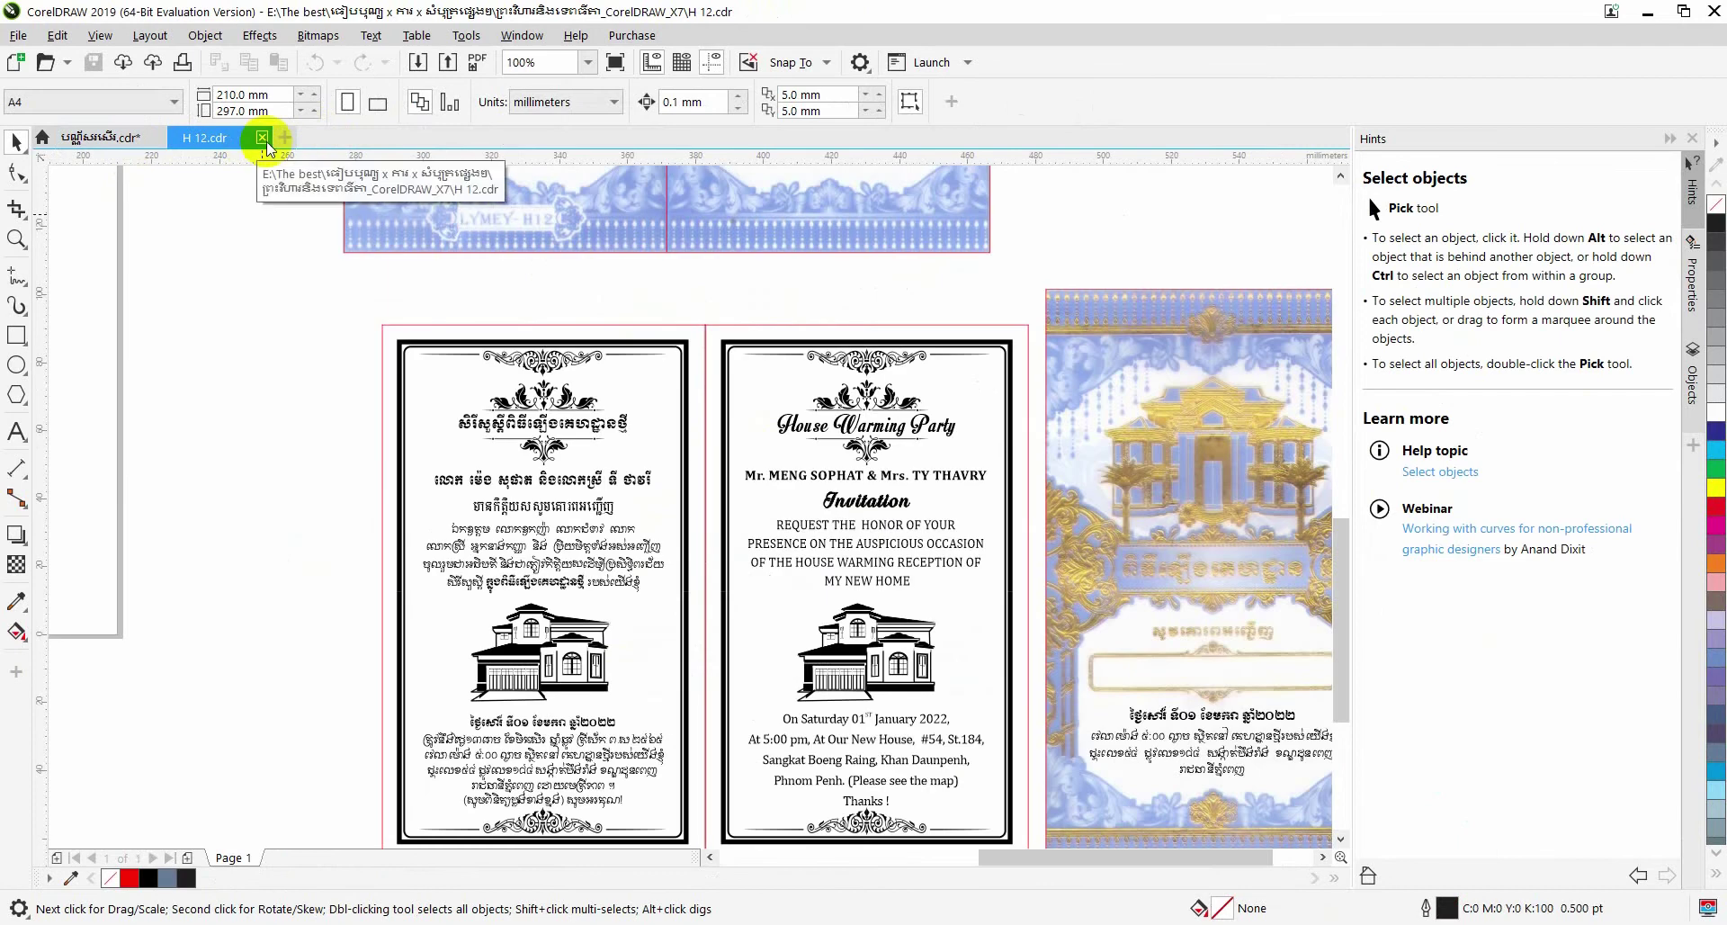
left_click(262, 137)
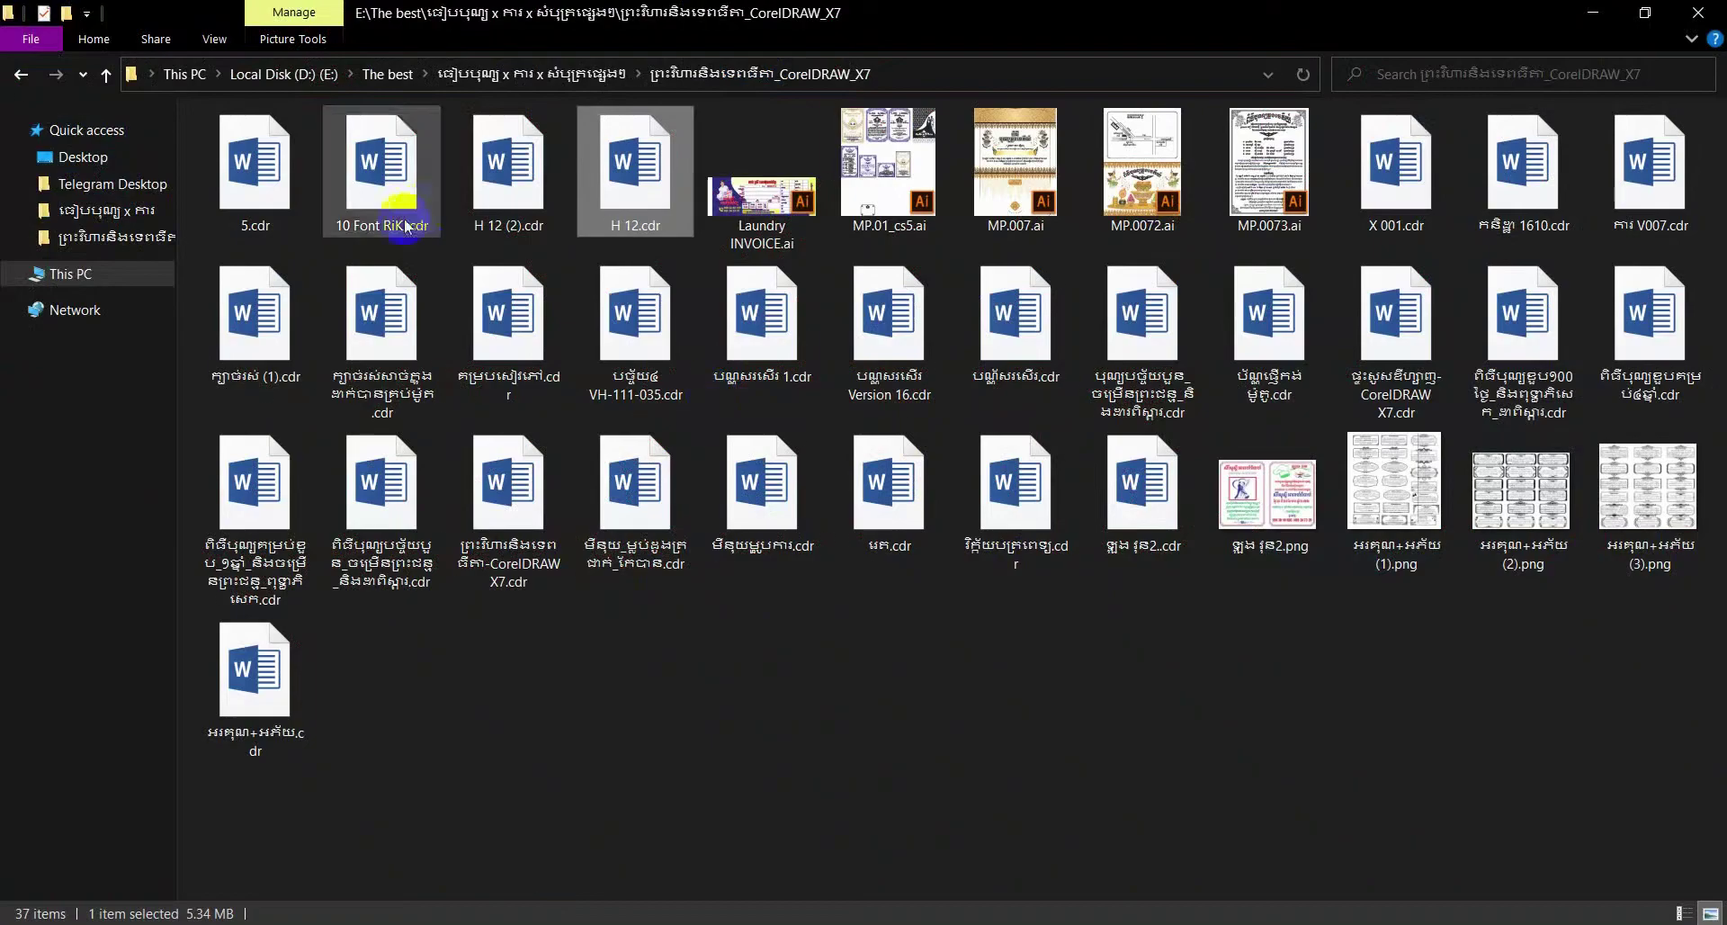
Open the Friendship Restaurant menu .cdr file in CorelDRAW.
right_click(621, 499)
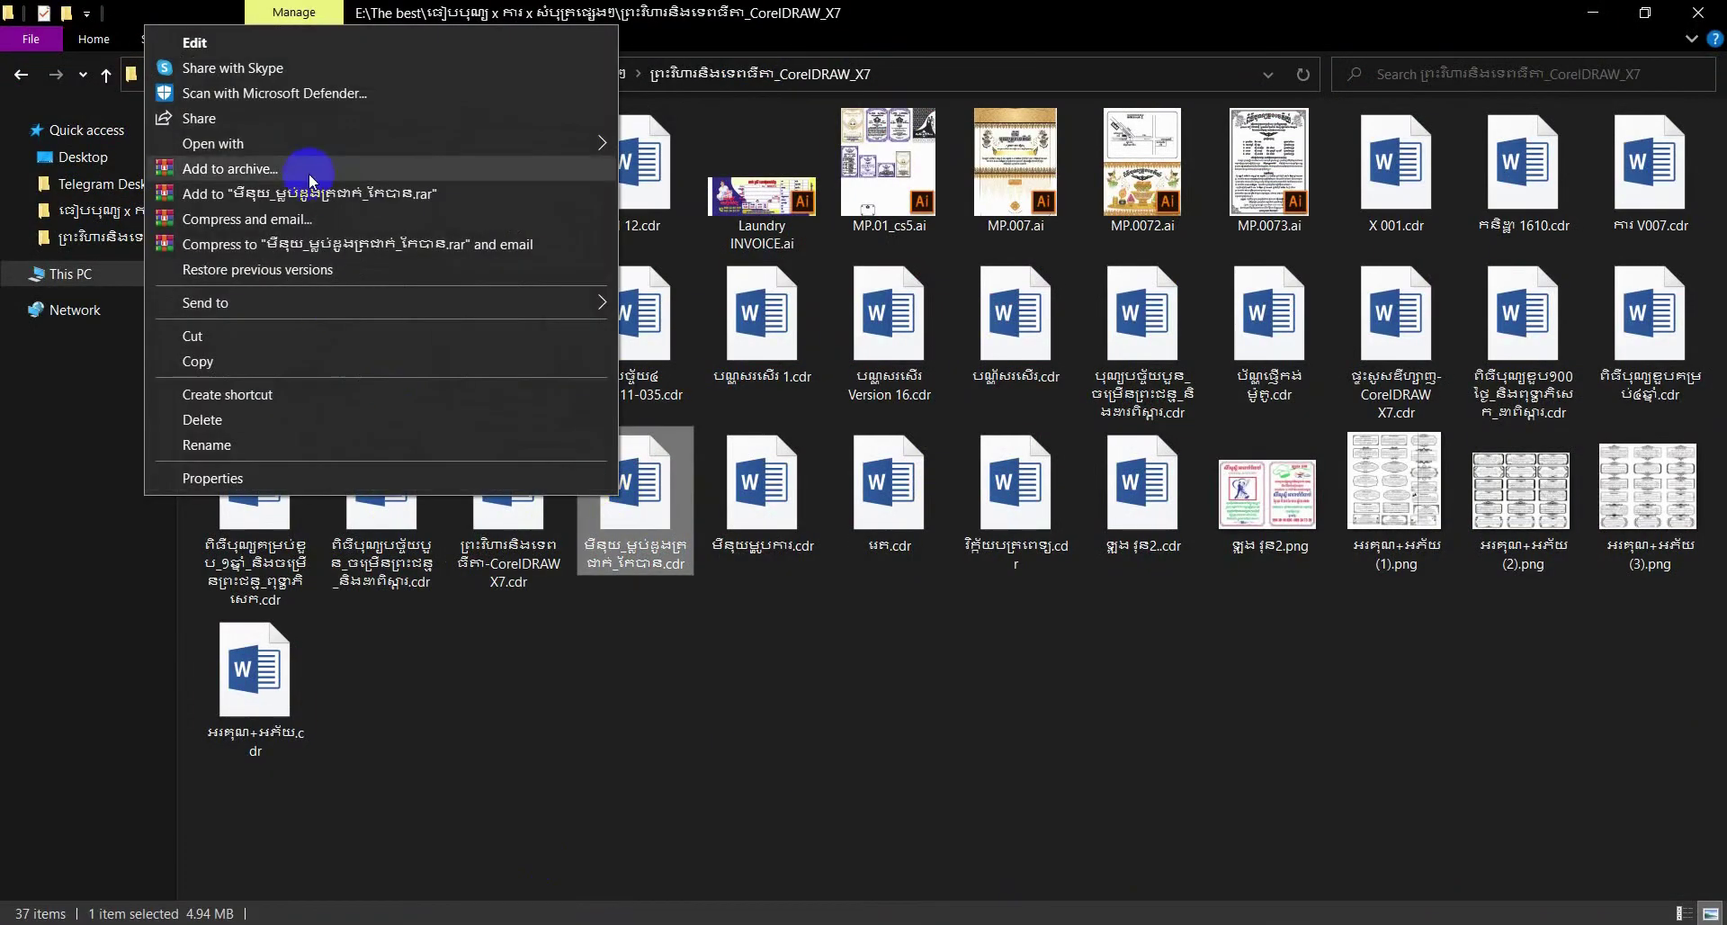
left_click(306, 169)
left_click(860, 695)
right_click(637, 505)
mouse_move(213, 143)
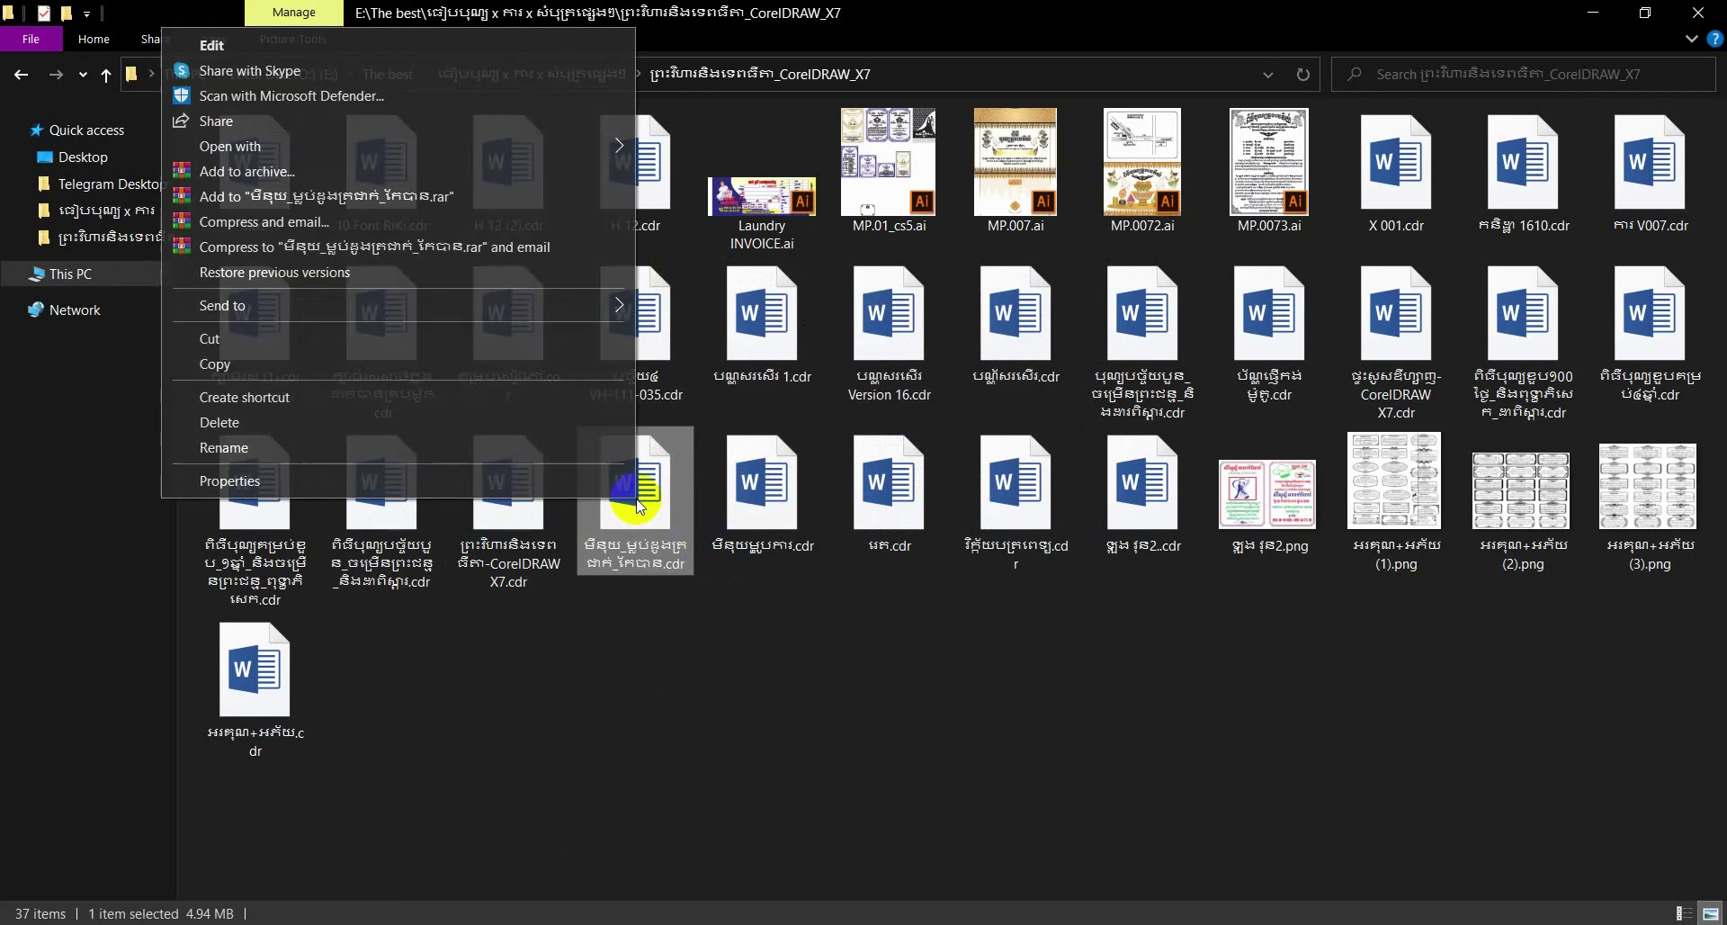
left_click(733, 173)
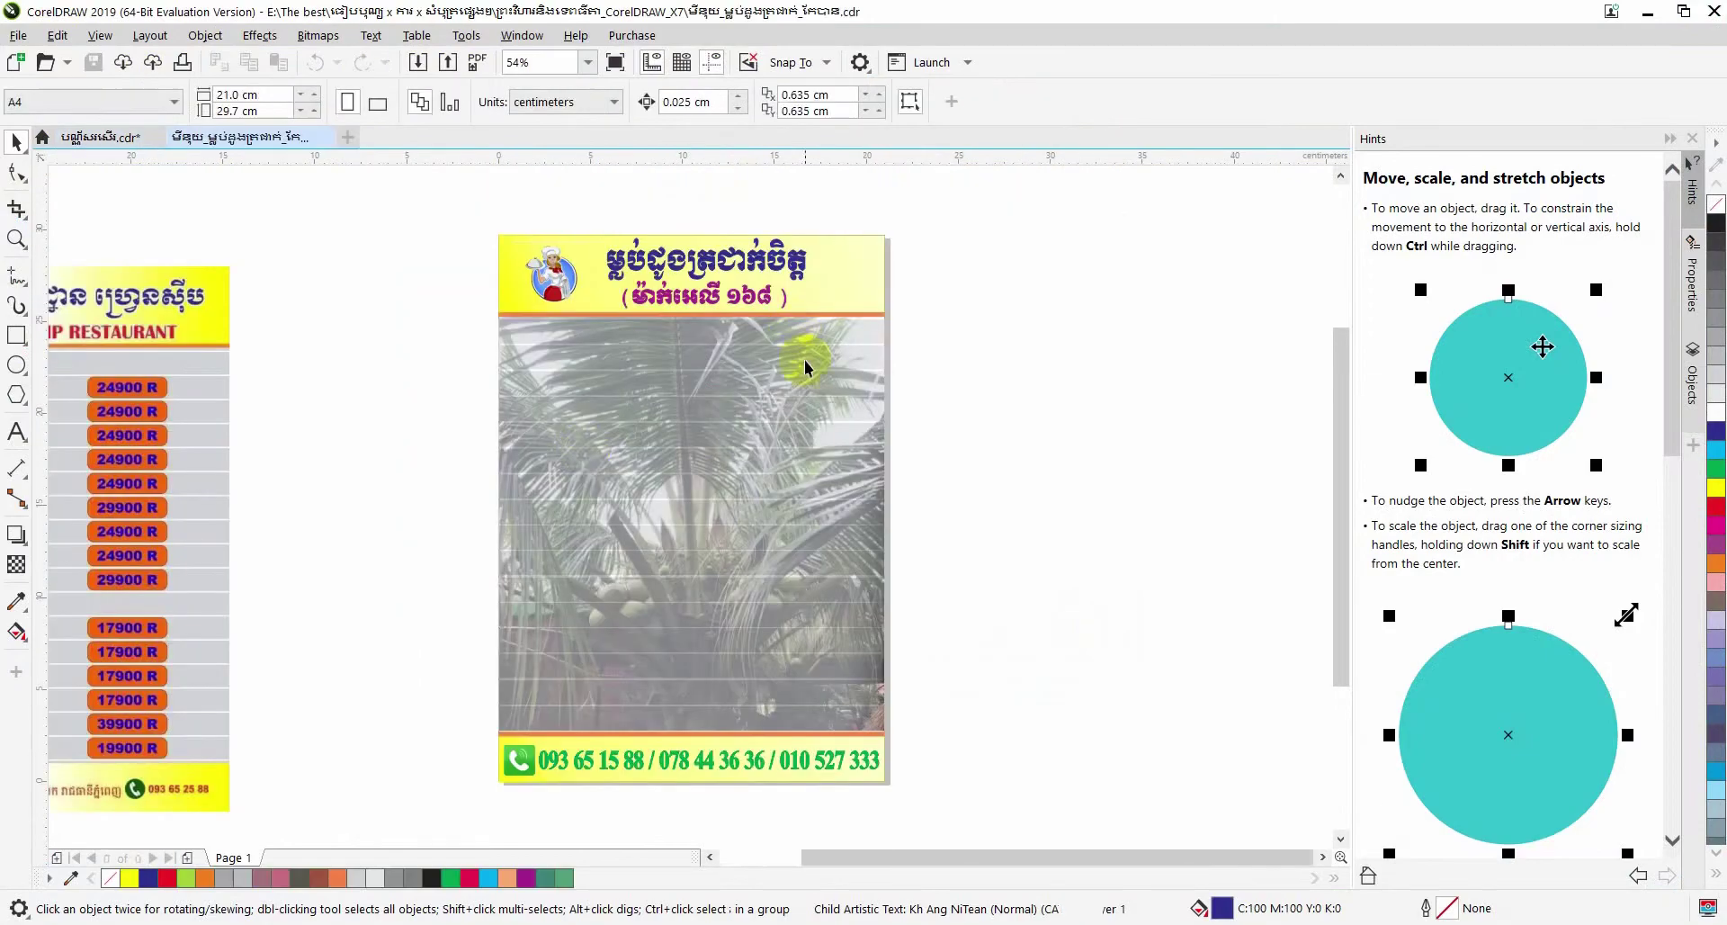
Pan and zoom out to view both menu pages, then return to the design folder.
left_click_drag(927, 857, 825, 857)
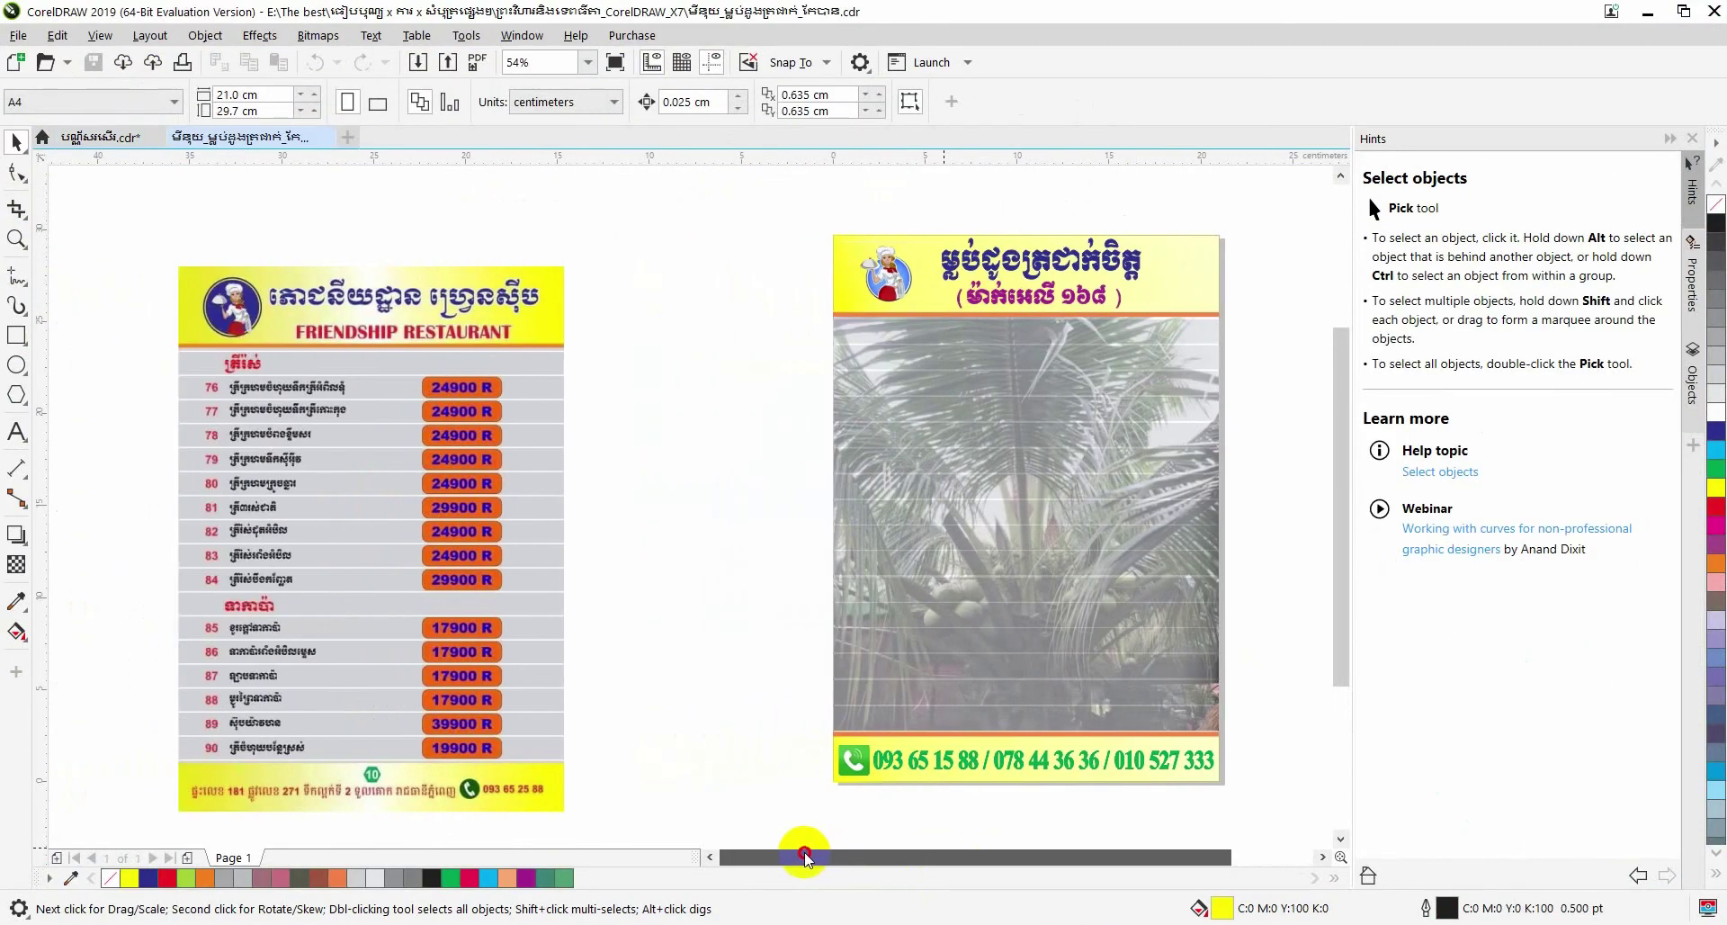
scroll(791, 574, "down", 1)
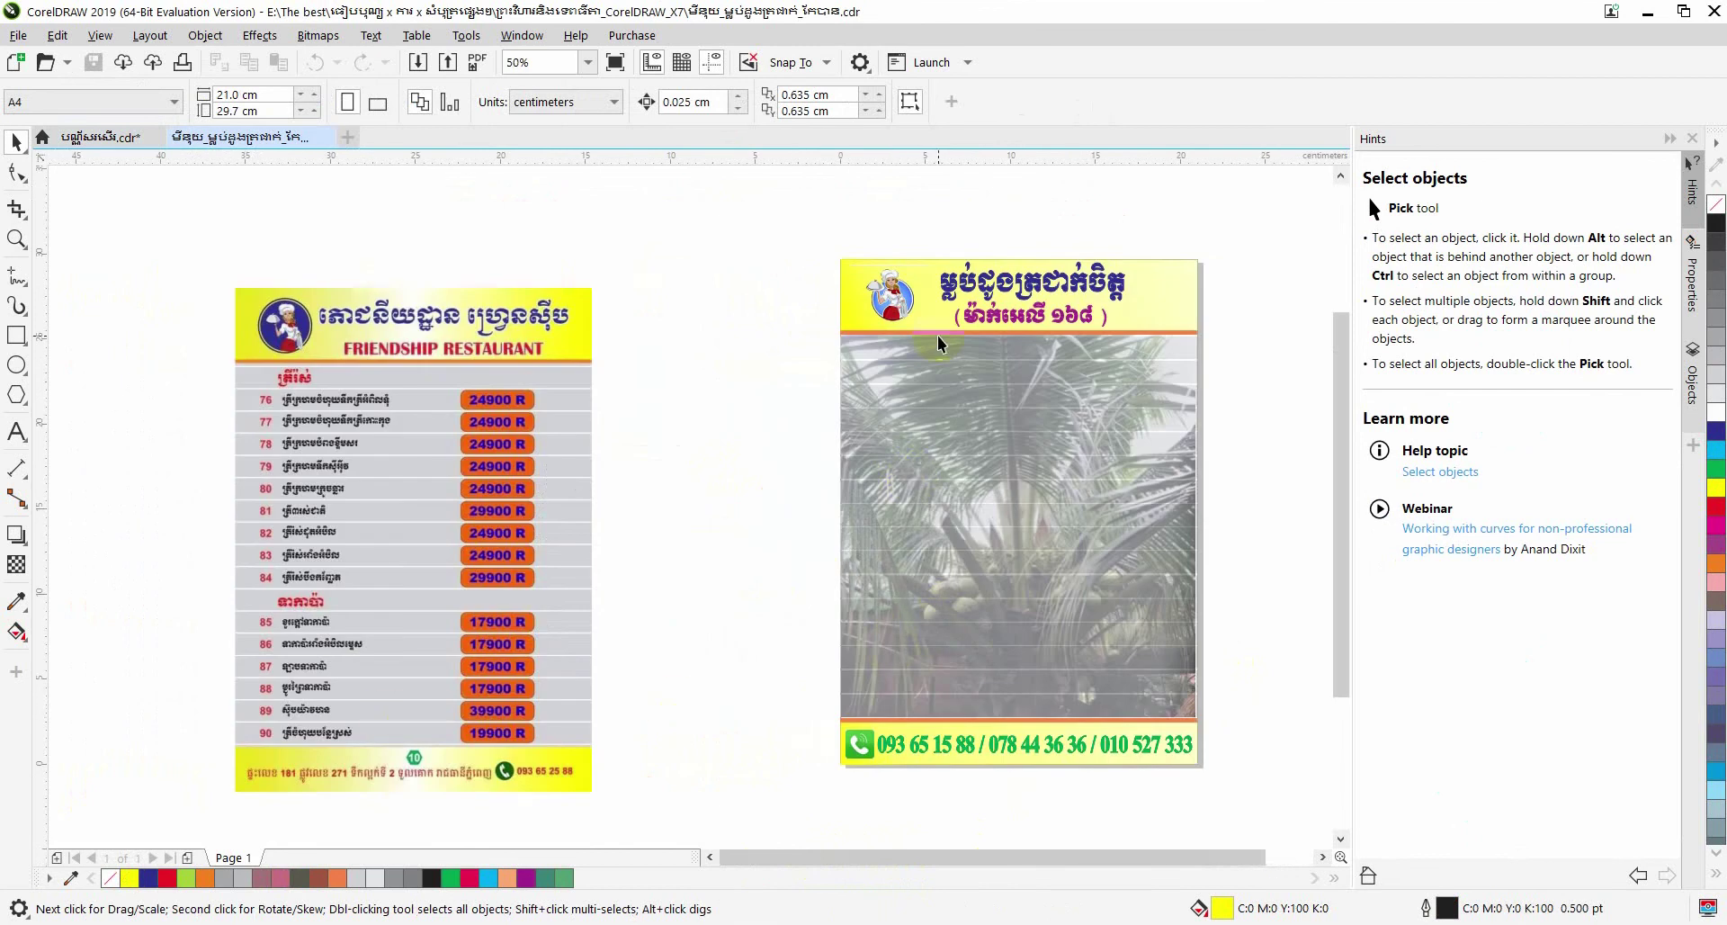
left_click(502, 904)
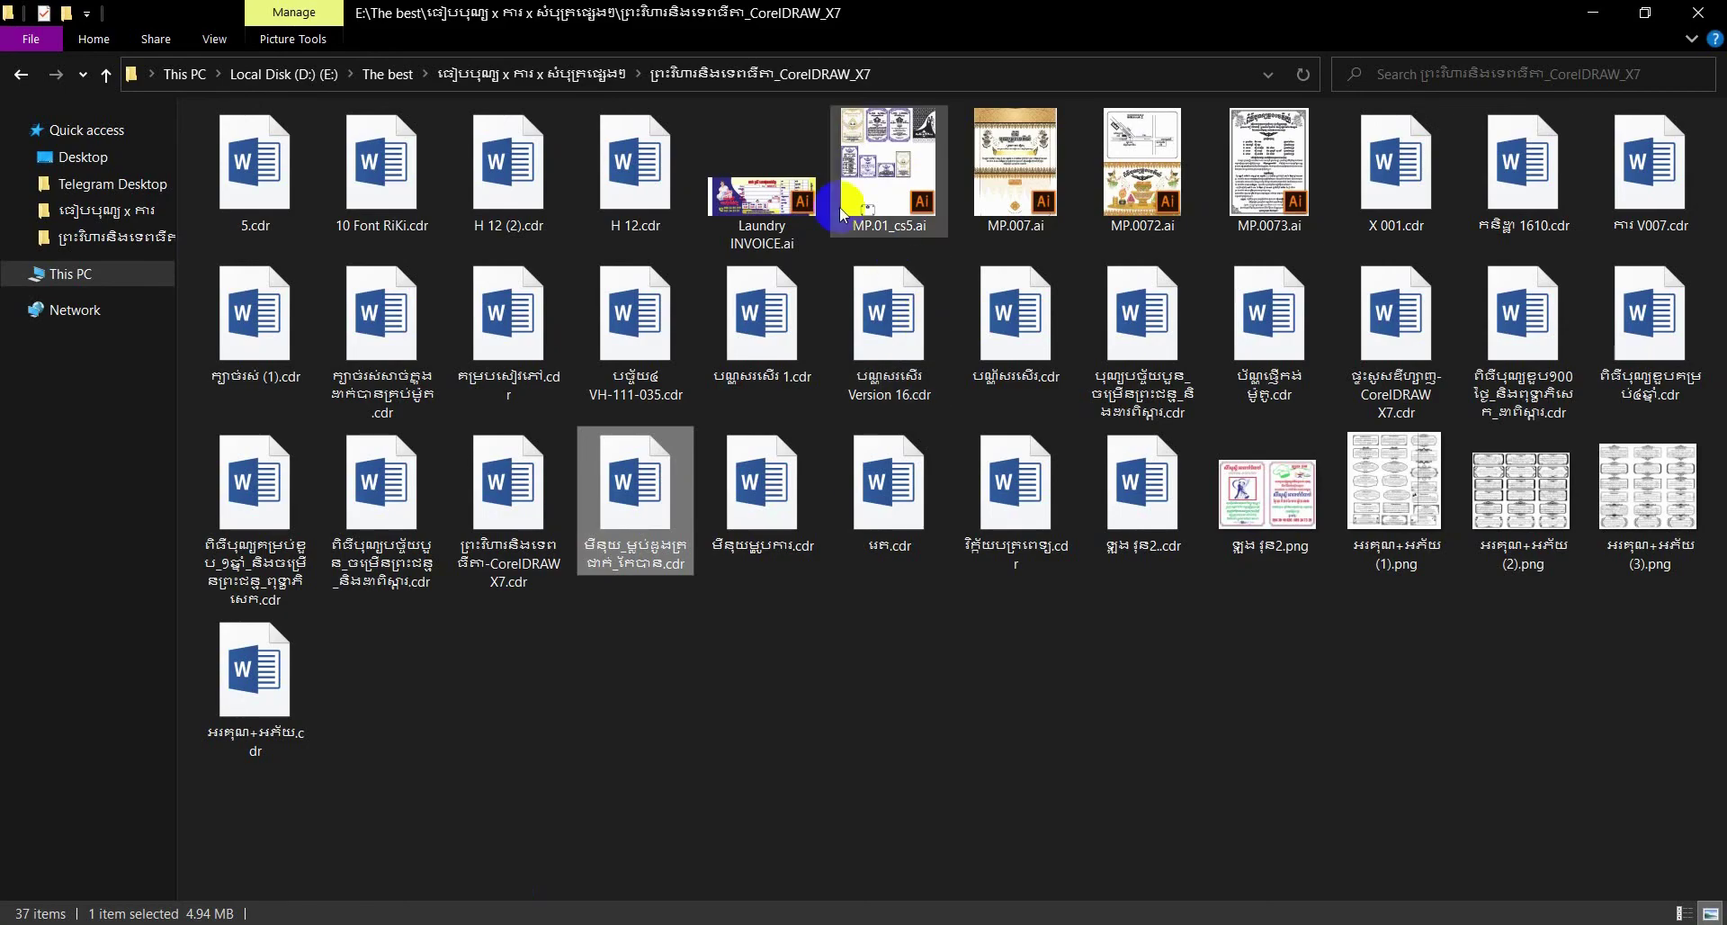
Open the wedding invitation .cdr in CorelDRAW, accepting the substitute fonts.
left_click(1142, 490)
right_click(1150, 474)
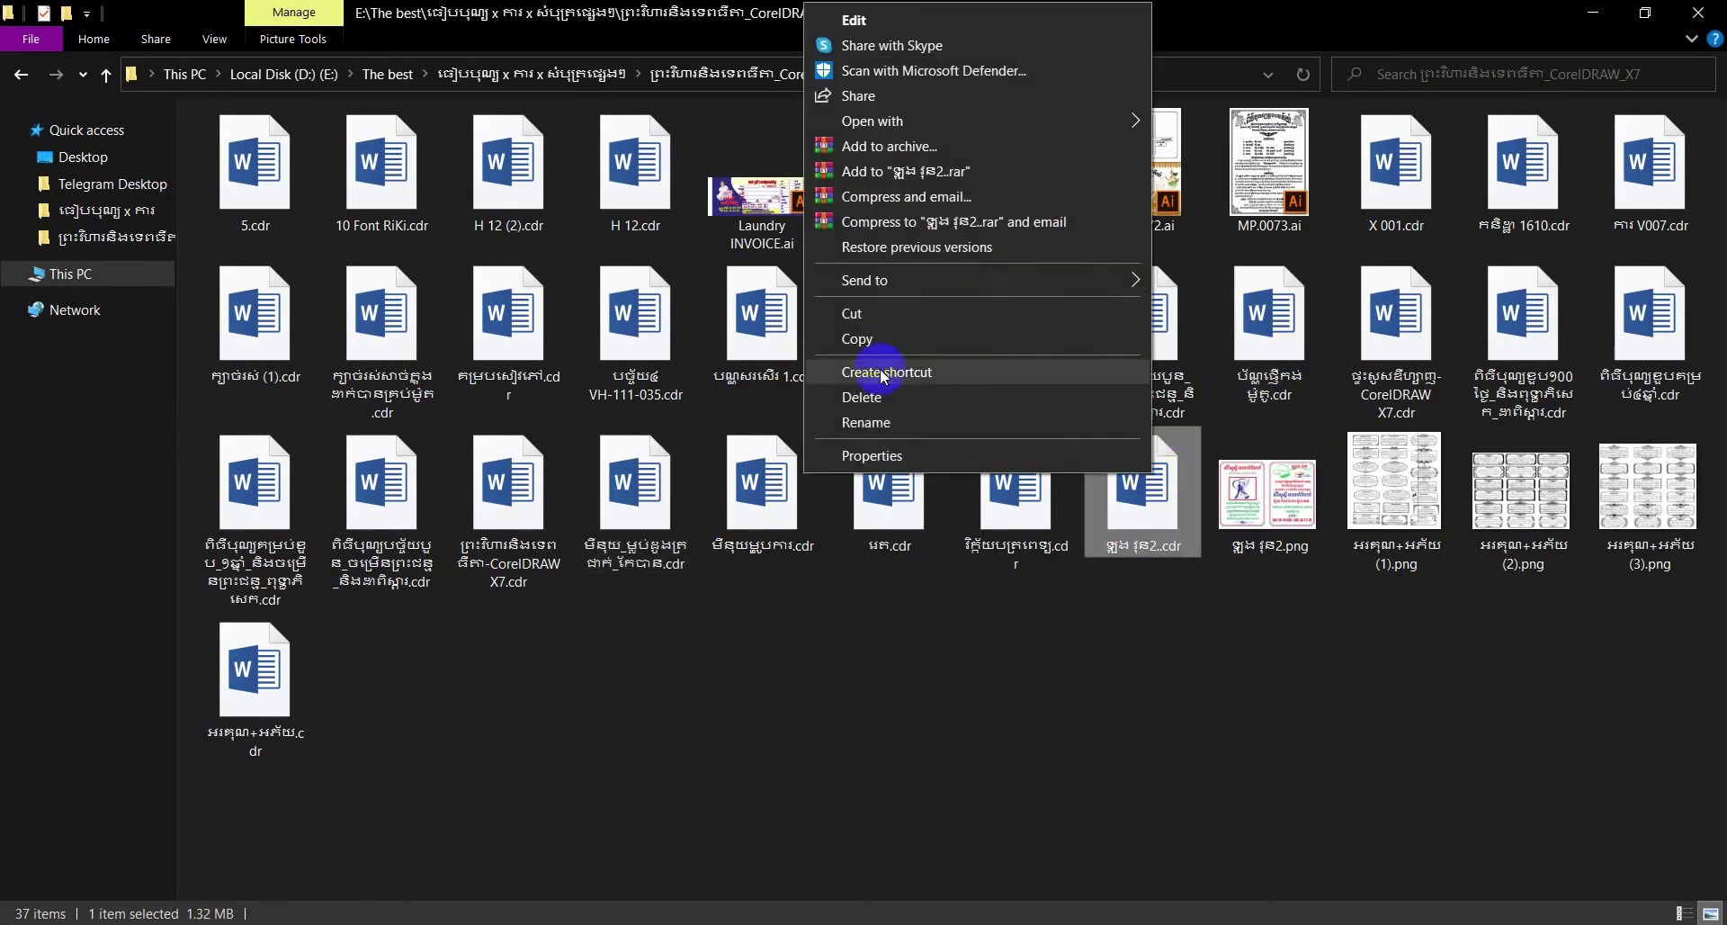
left_click(1194, 150)
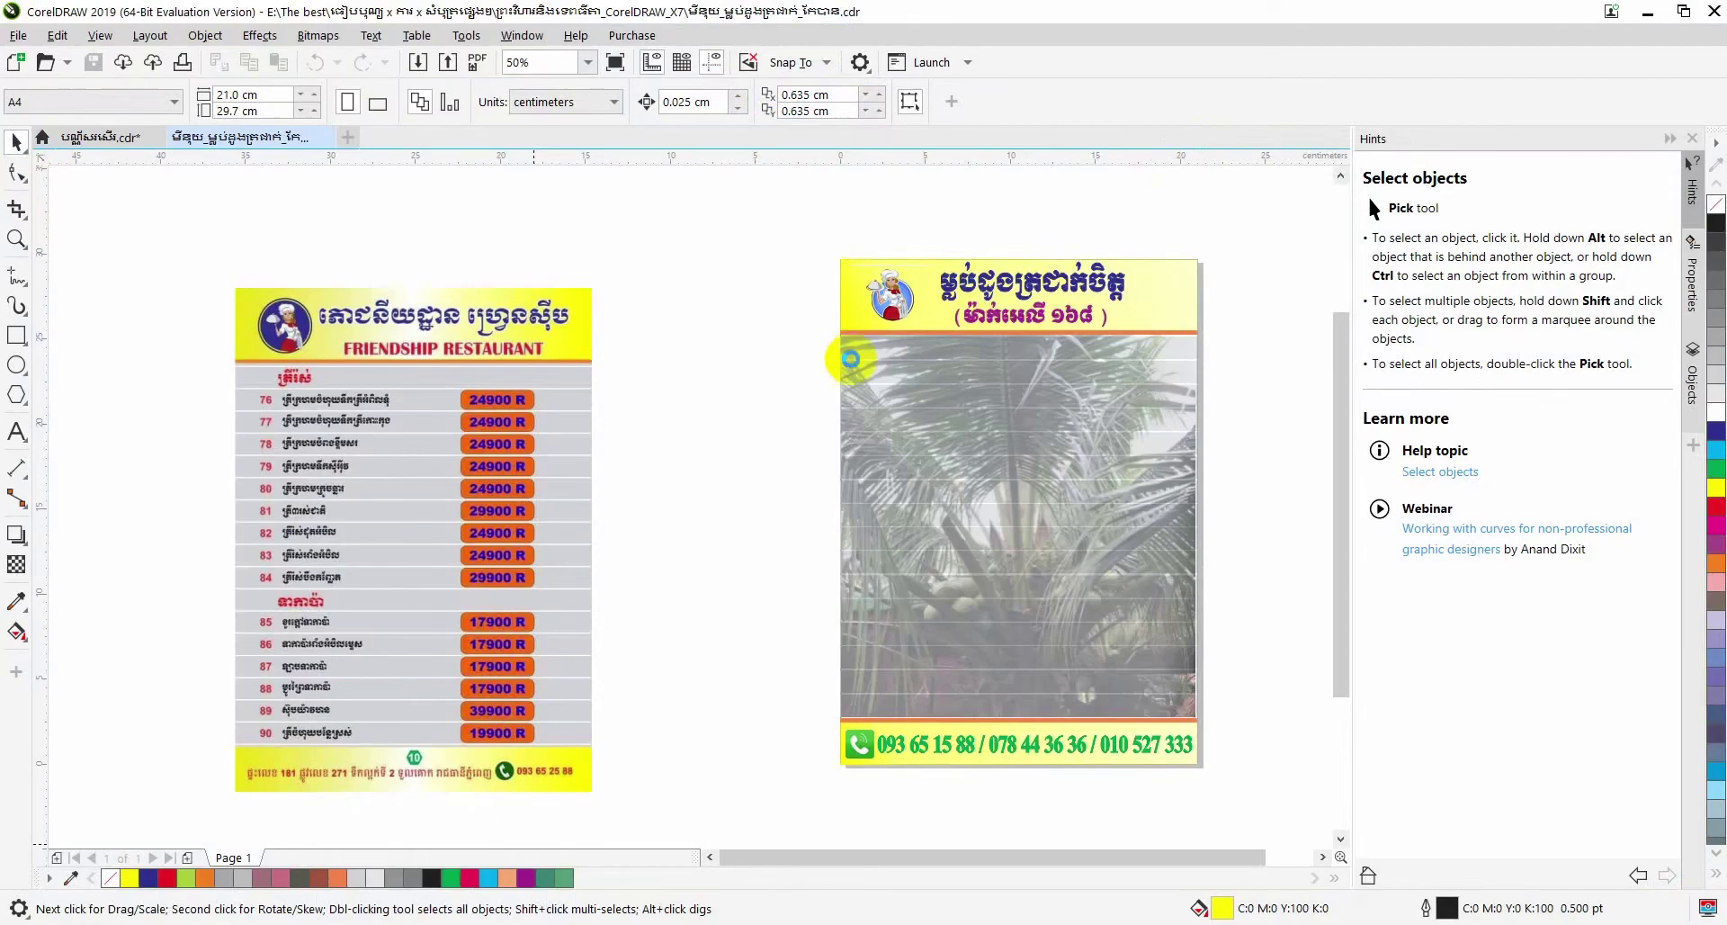
left_click(992, 712)
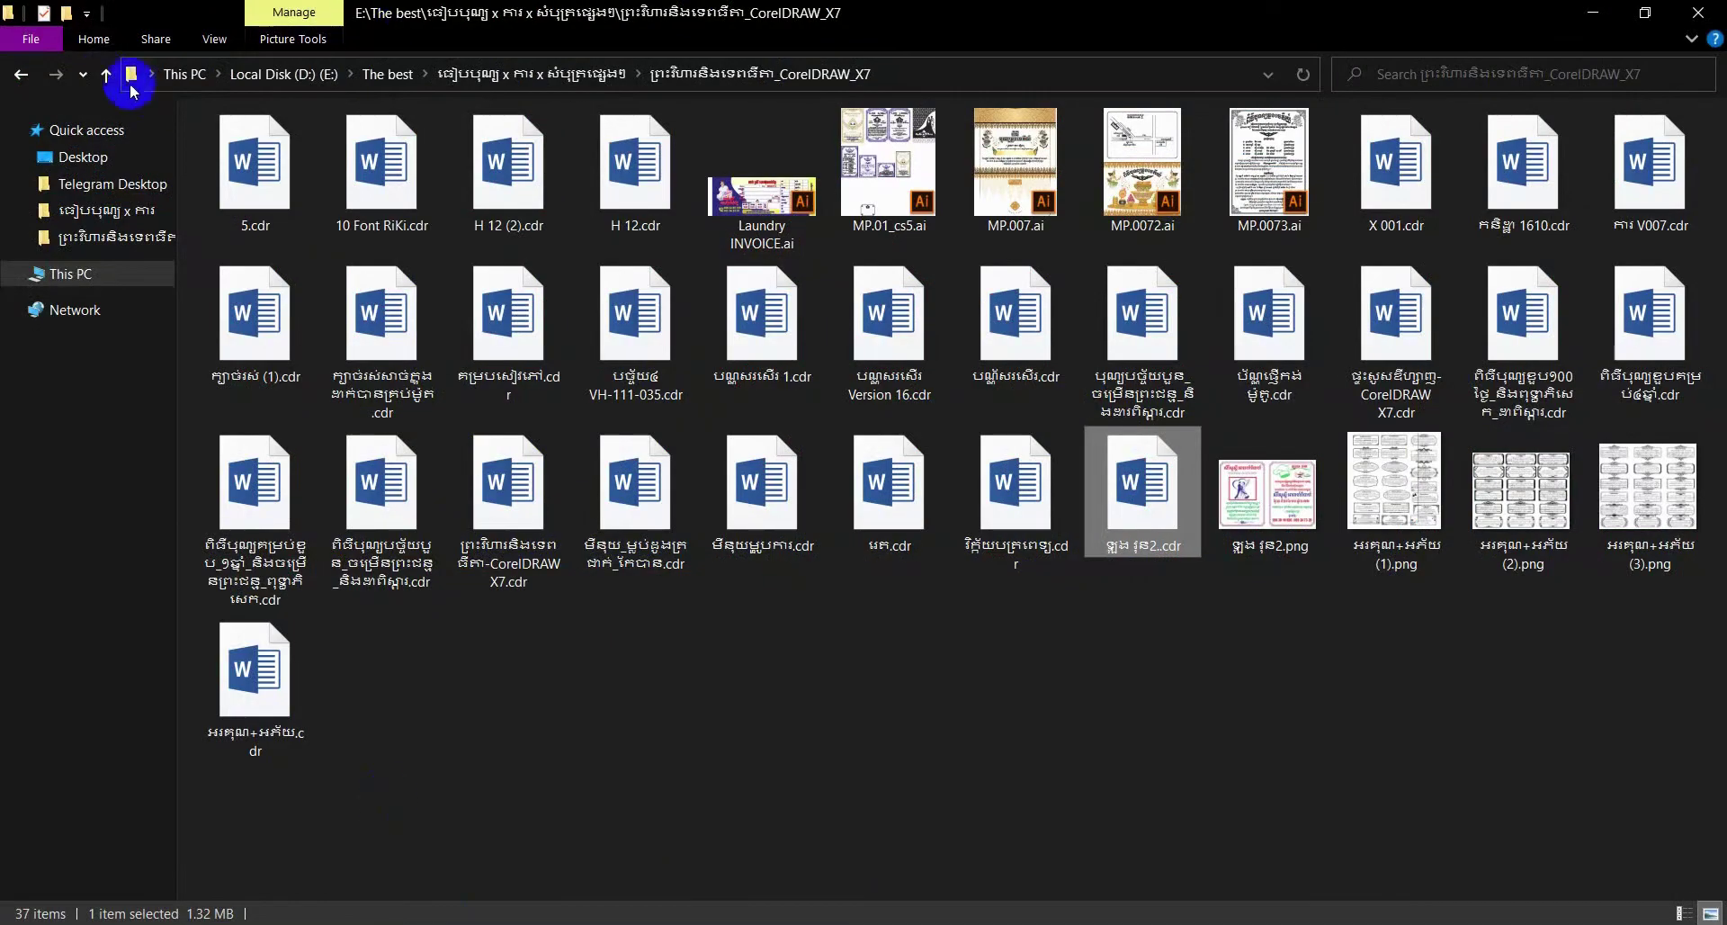
Browse the invitations-and-CV folder as large icons, then close the certificate in CorelDRAW.
left_click(101, 72)
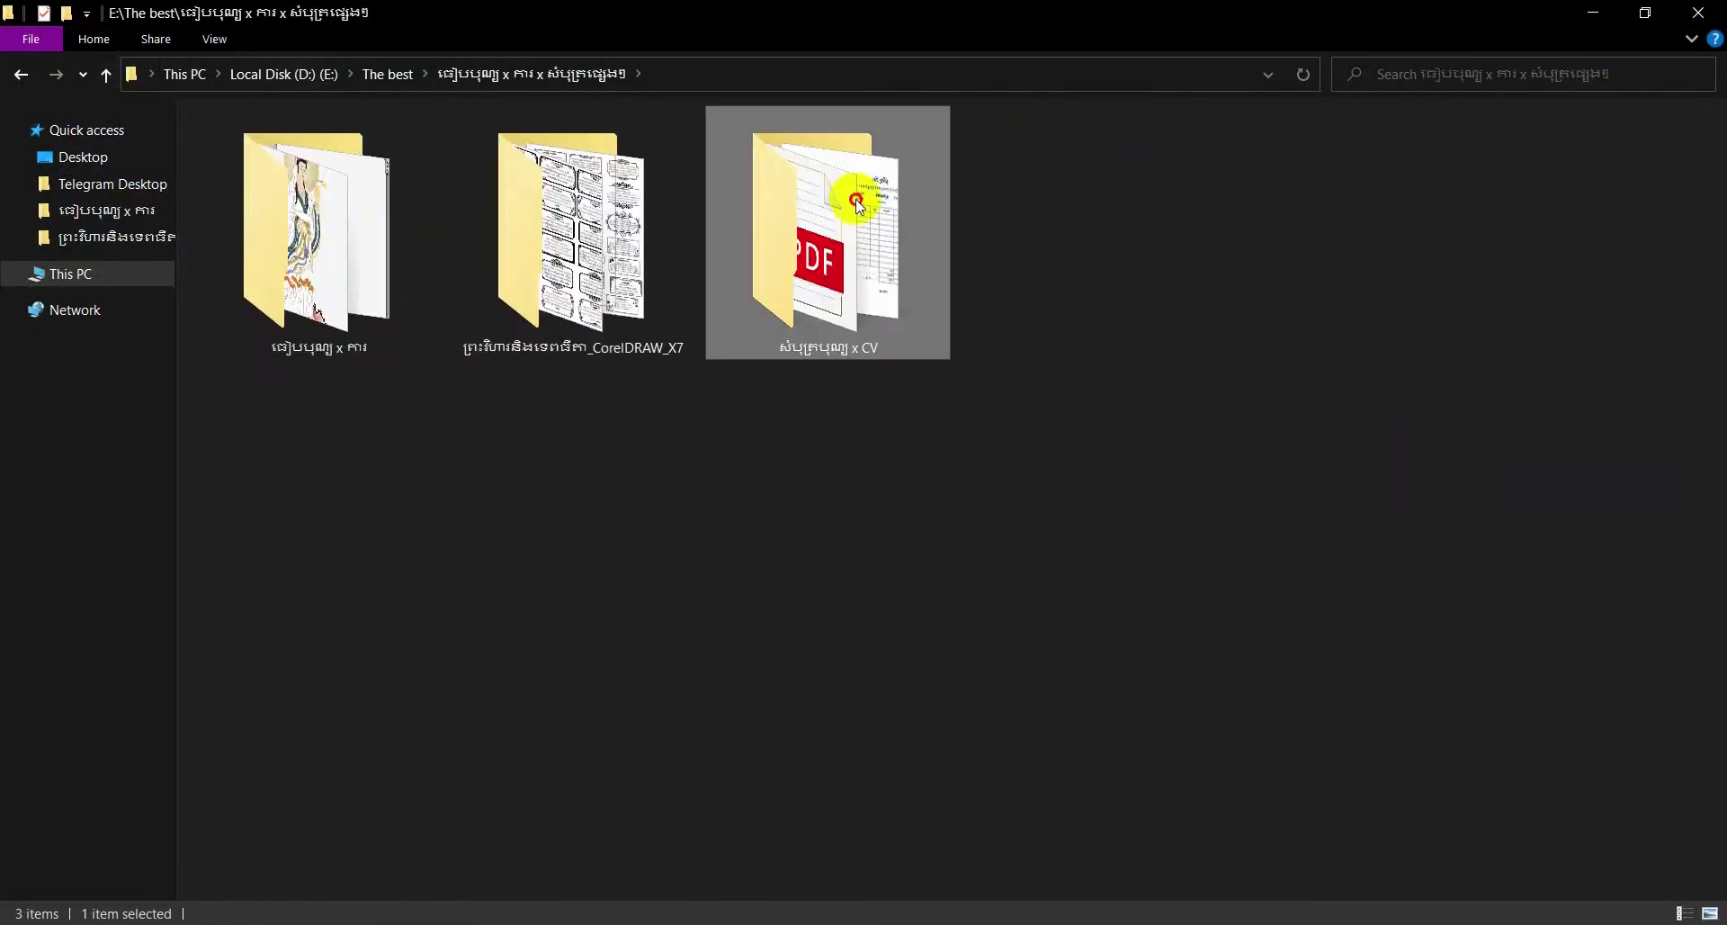
double_click(867, 173)
left_click(216, 40)
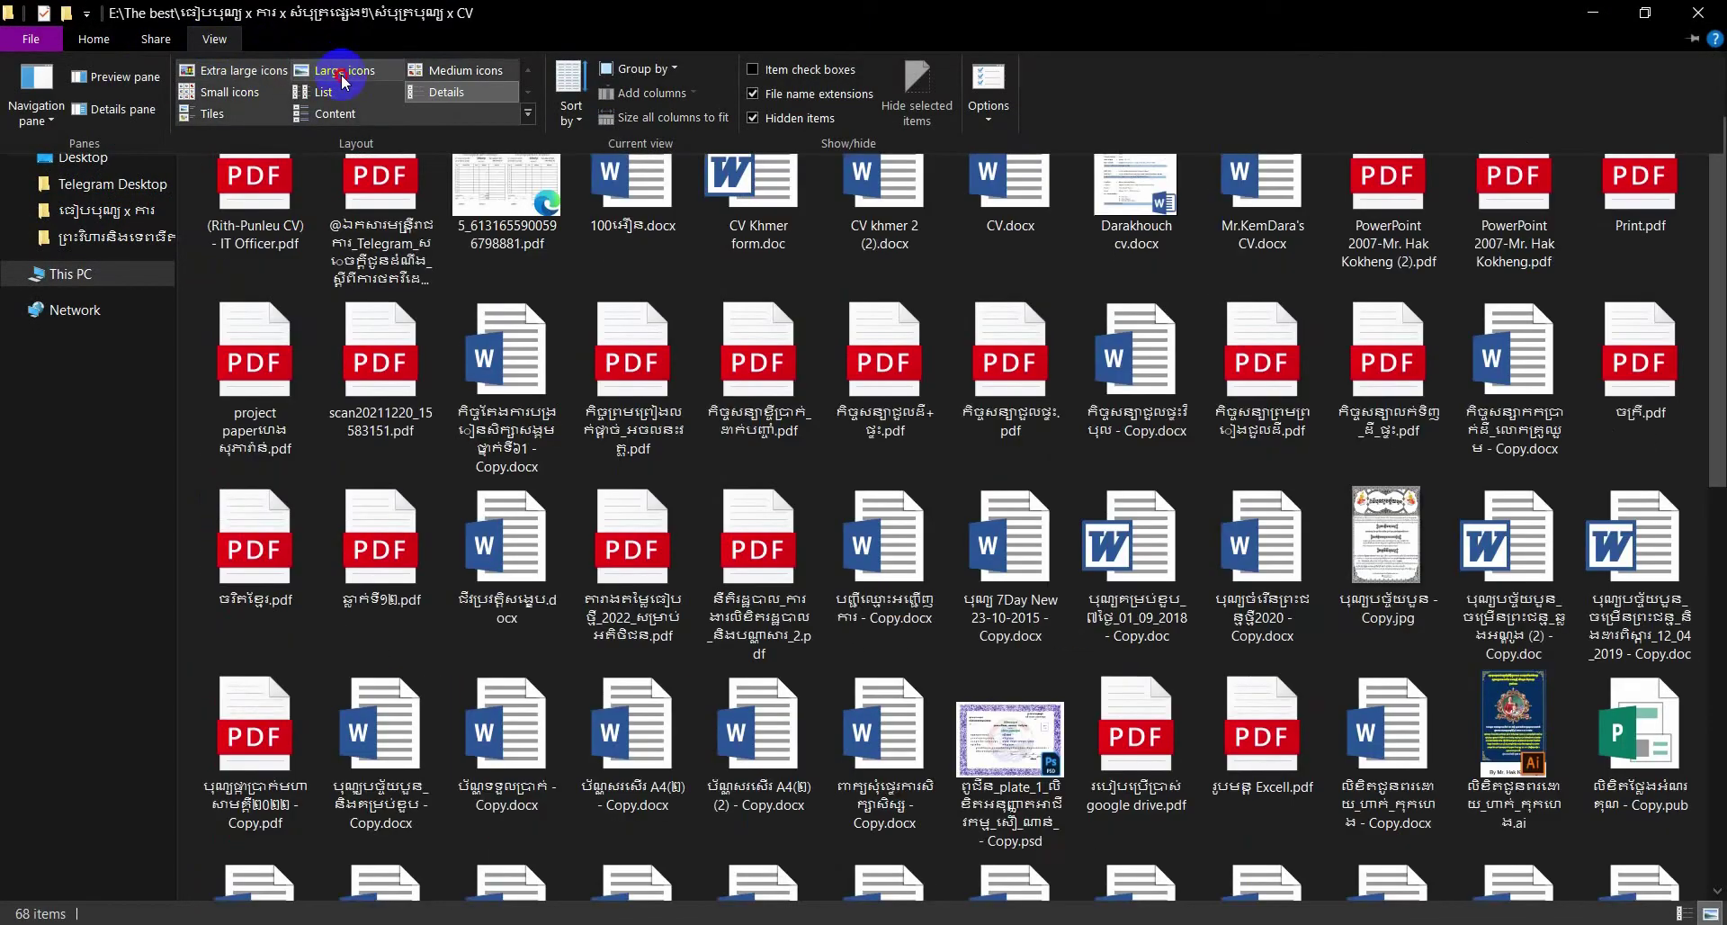
left_click(344, 70)
left_click(1007, 454)
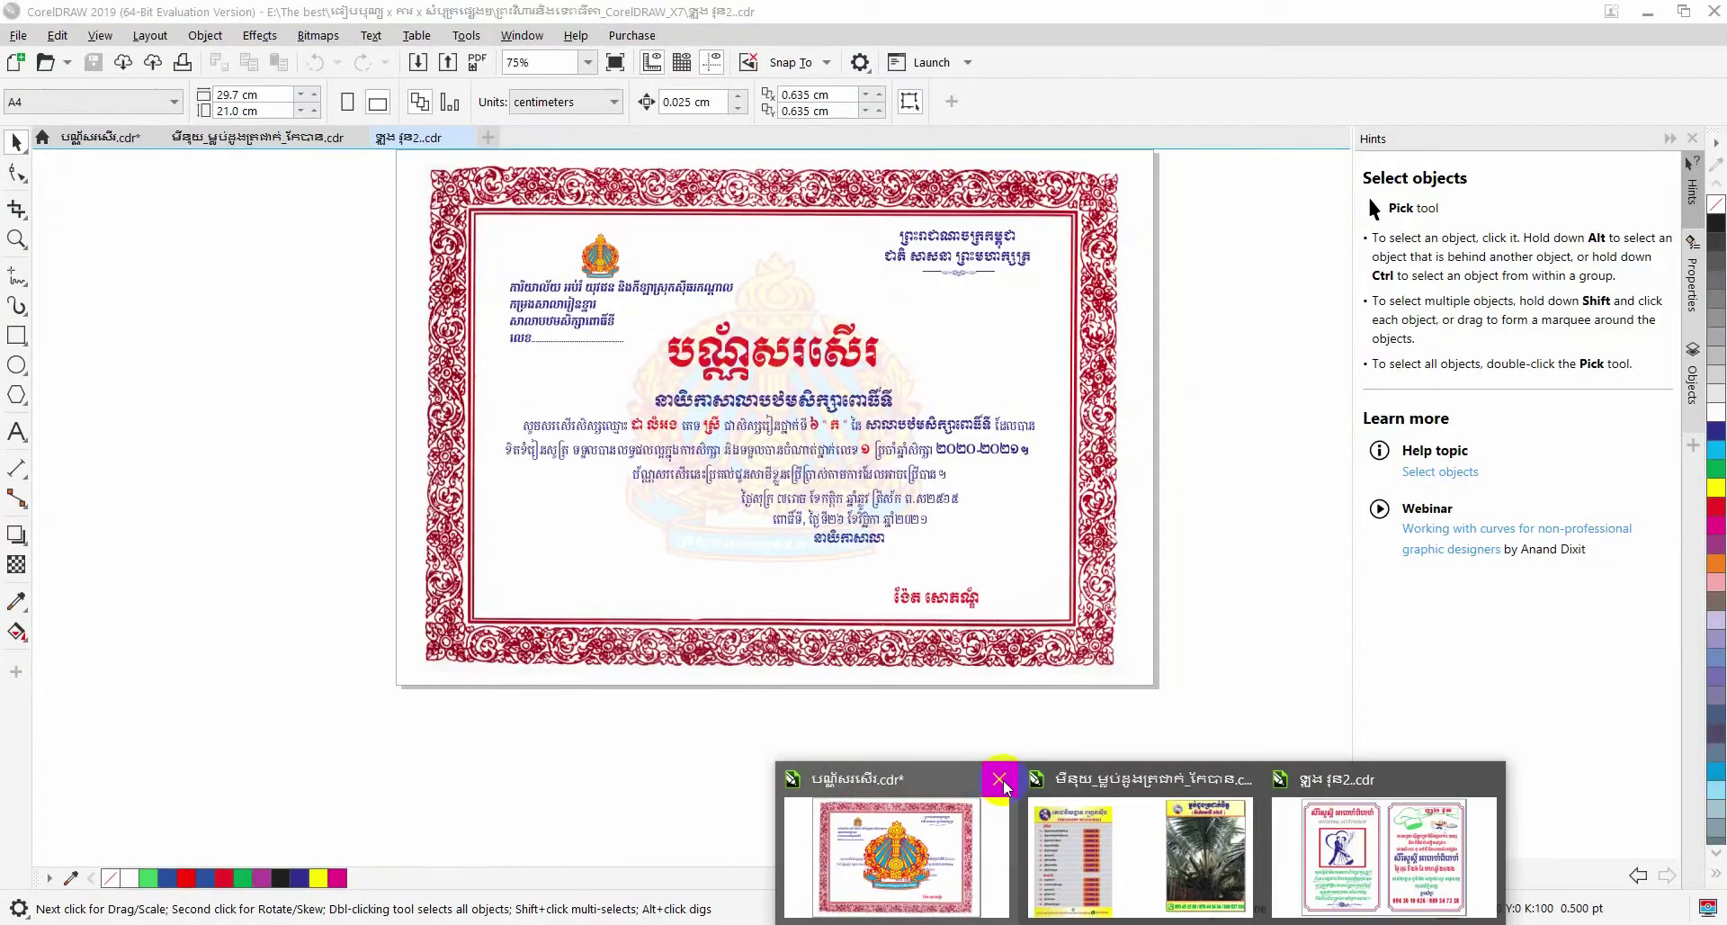
left_click(999, 779)
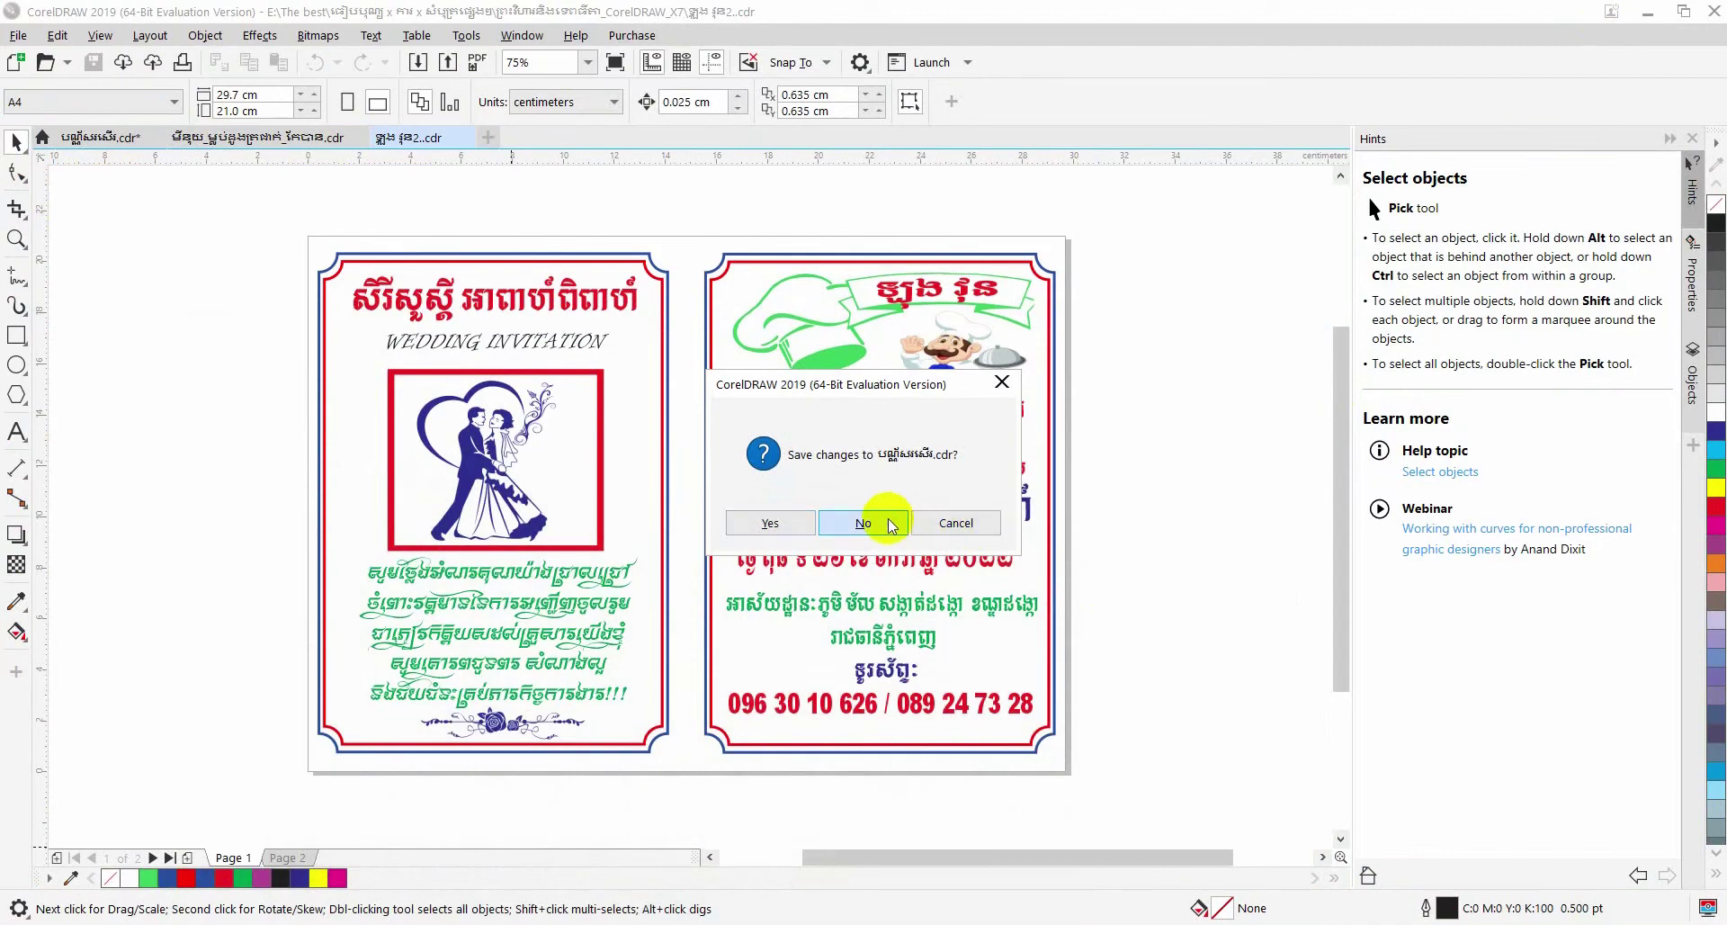
Answer No so the certificate closes unsaved, leaving the menu and wedding invitation.
left_click(889, 523)
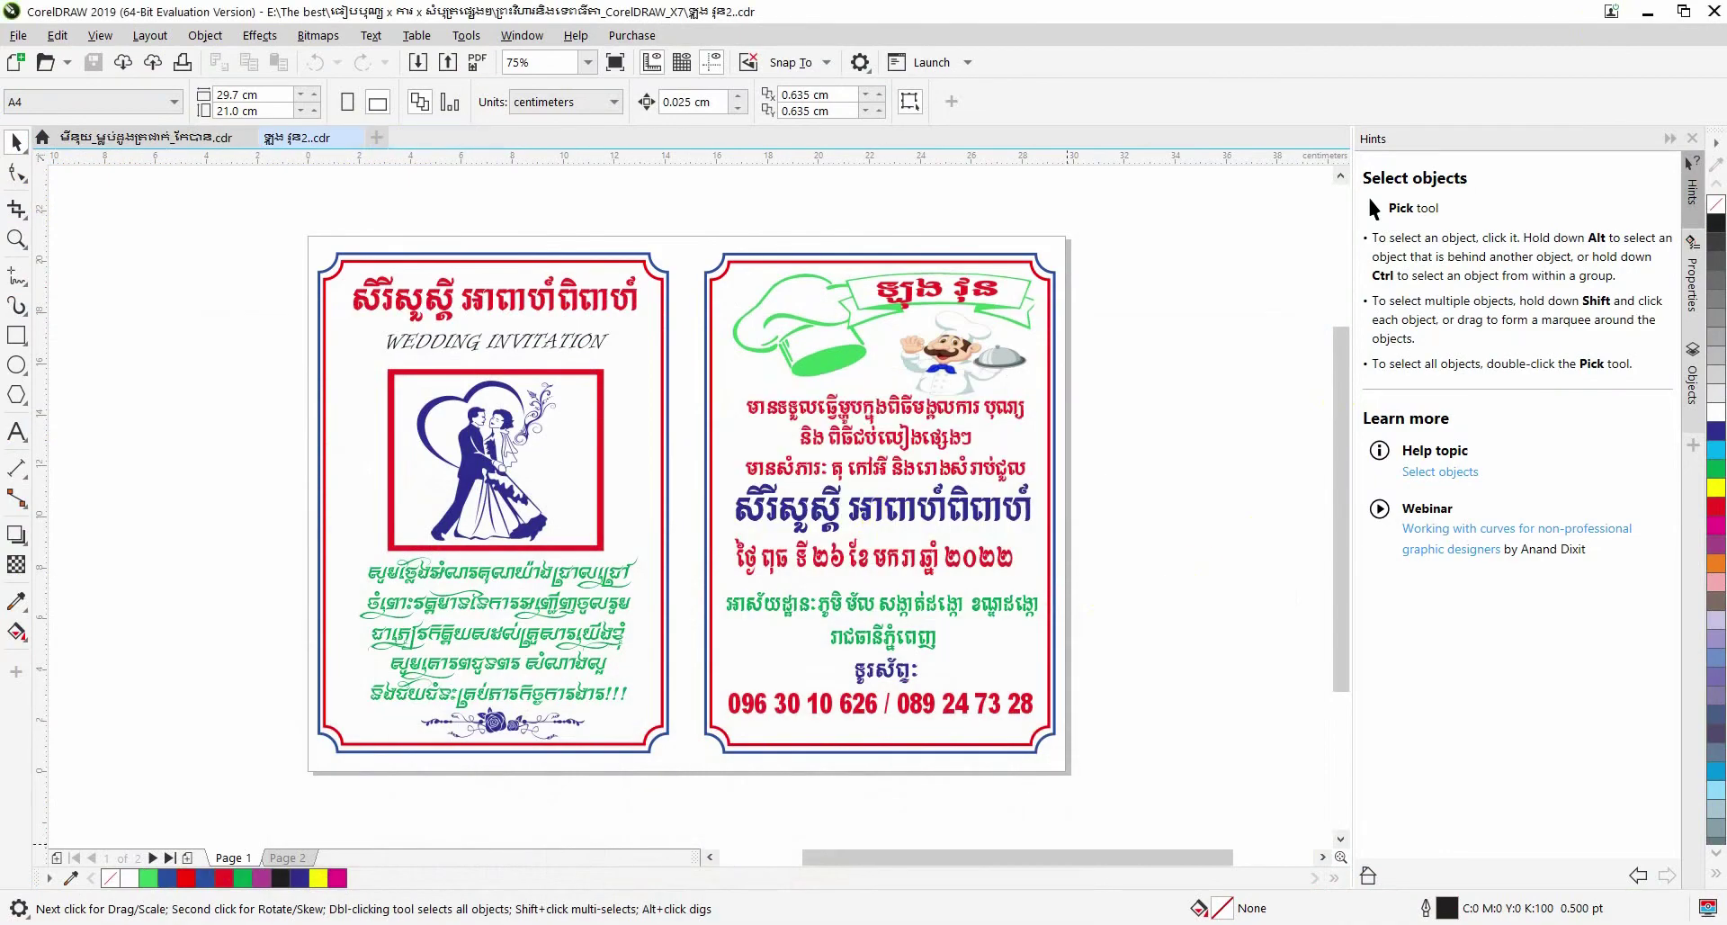